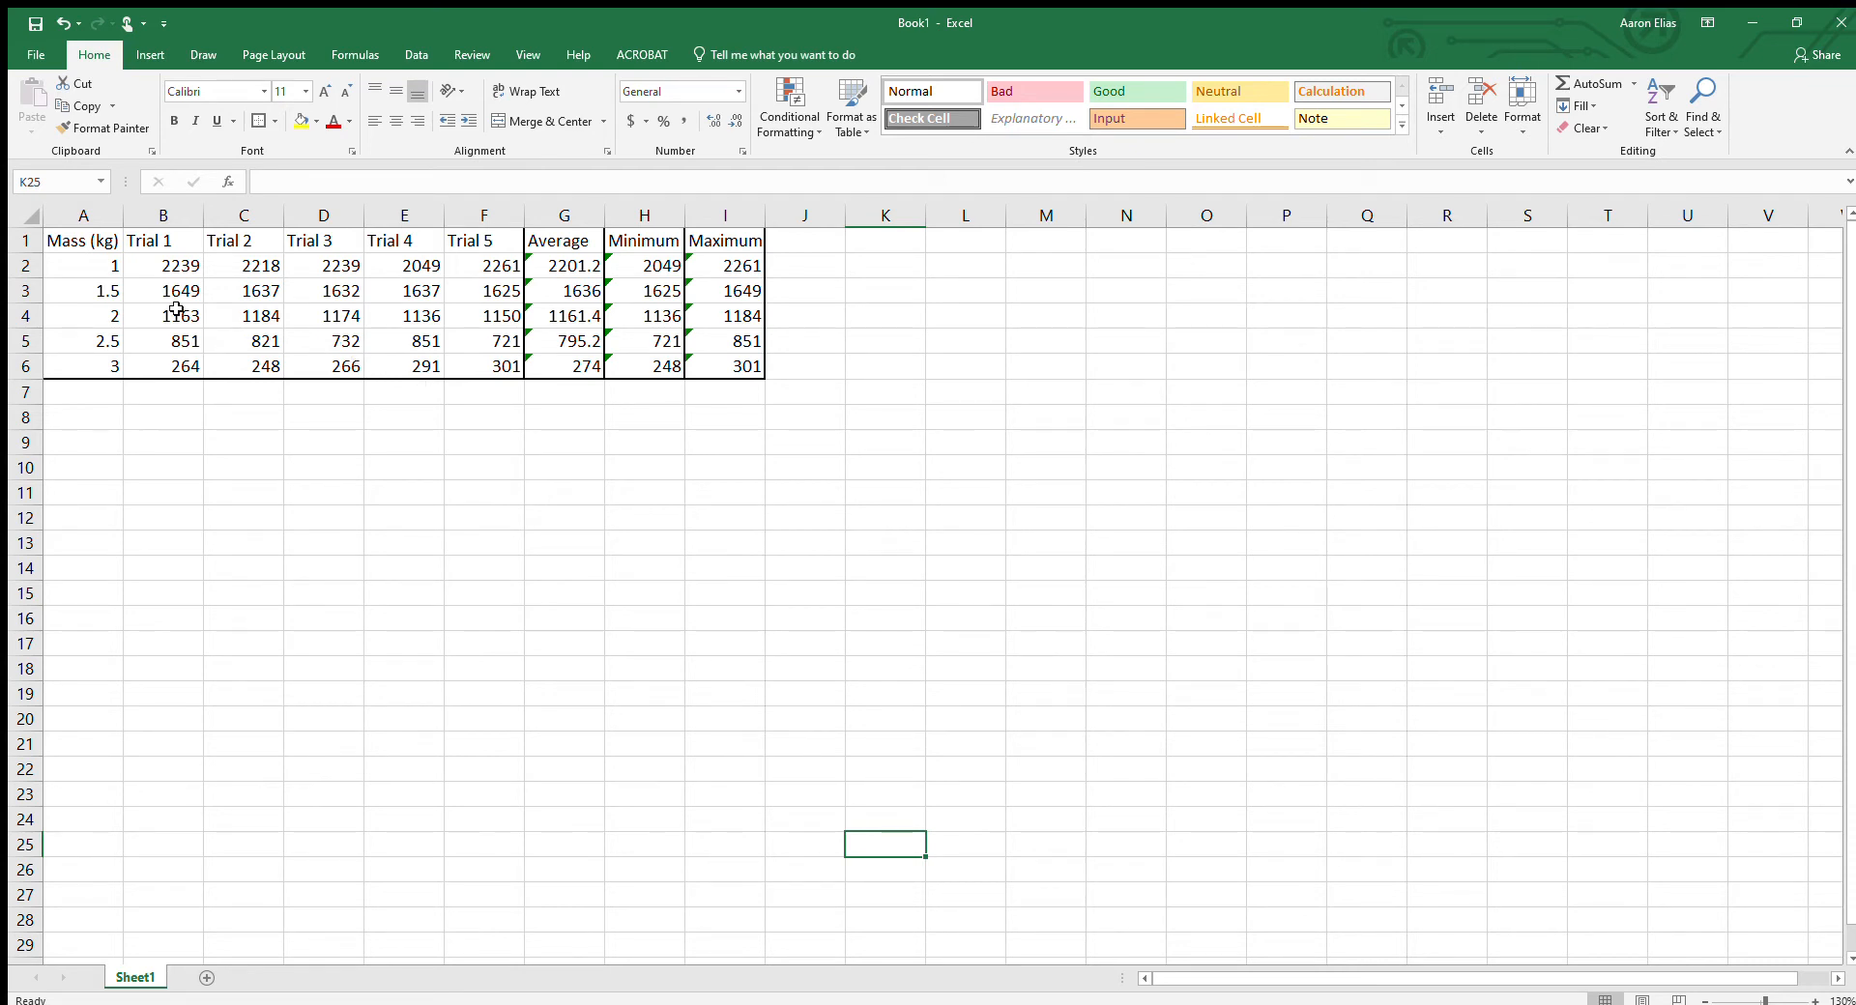
# Examine the mass and trial data and the average, minimum and maximum formulas for the 1 kg row.
pyautogui.moveTo(85, 273); pyautogui.dragTo(87, 364)
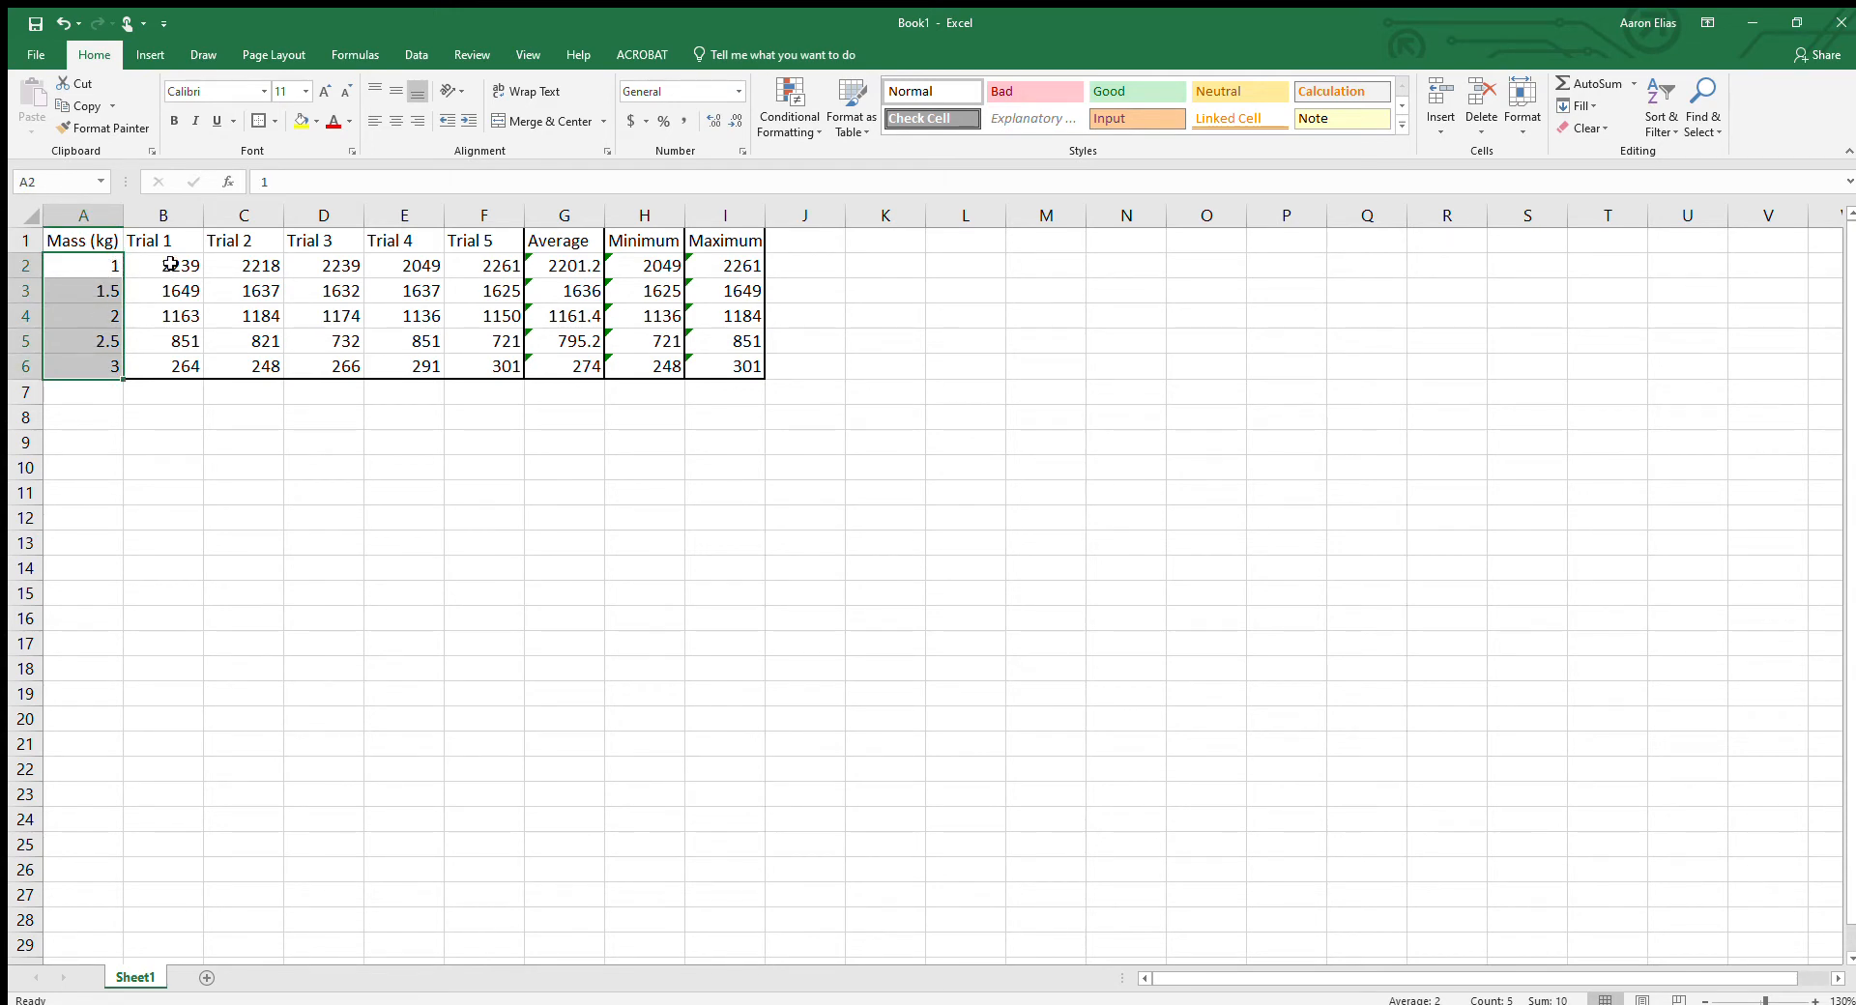
pyautogui.moveTo(166, 268); pyautogui.dragTo(465, 279)
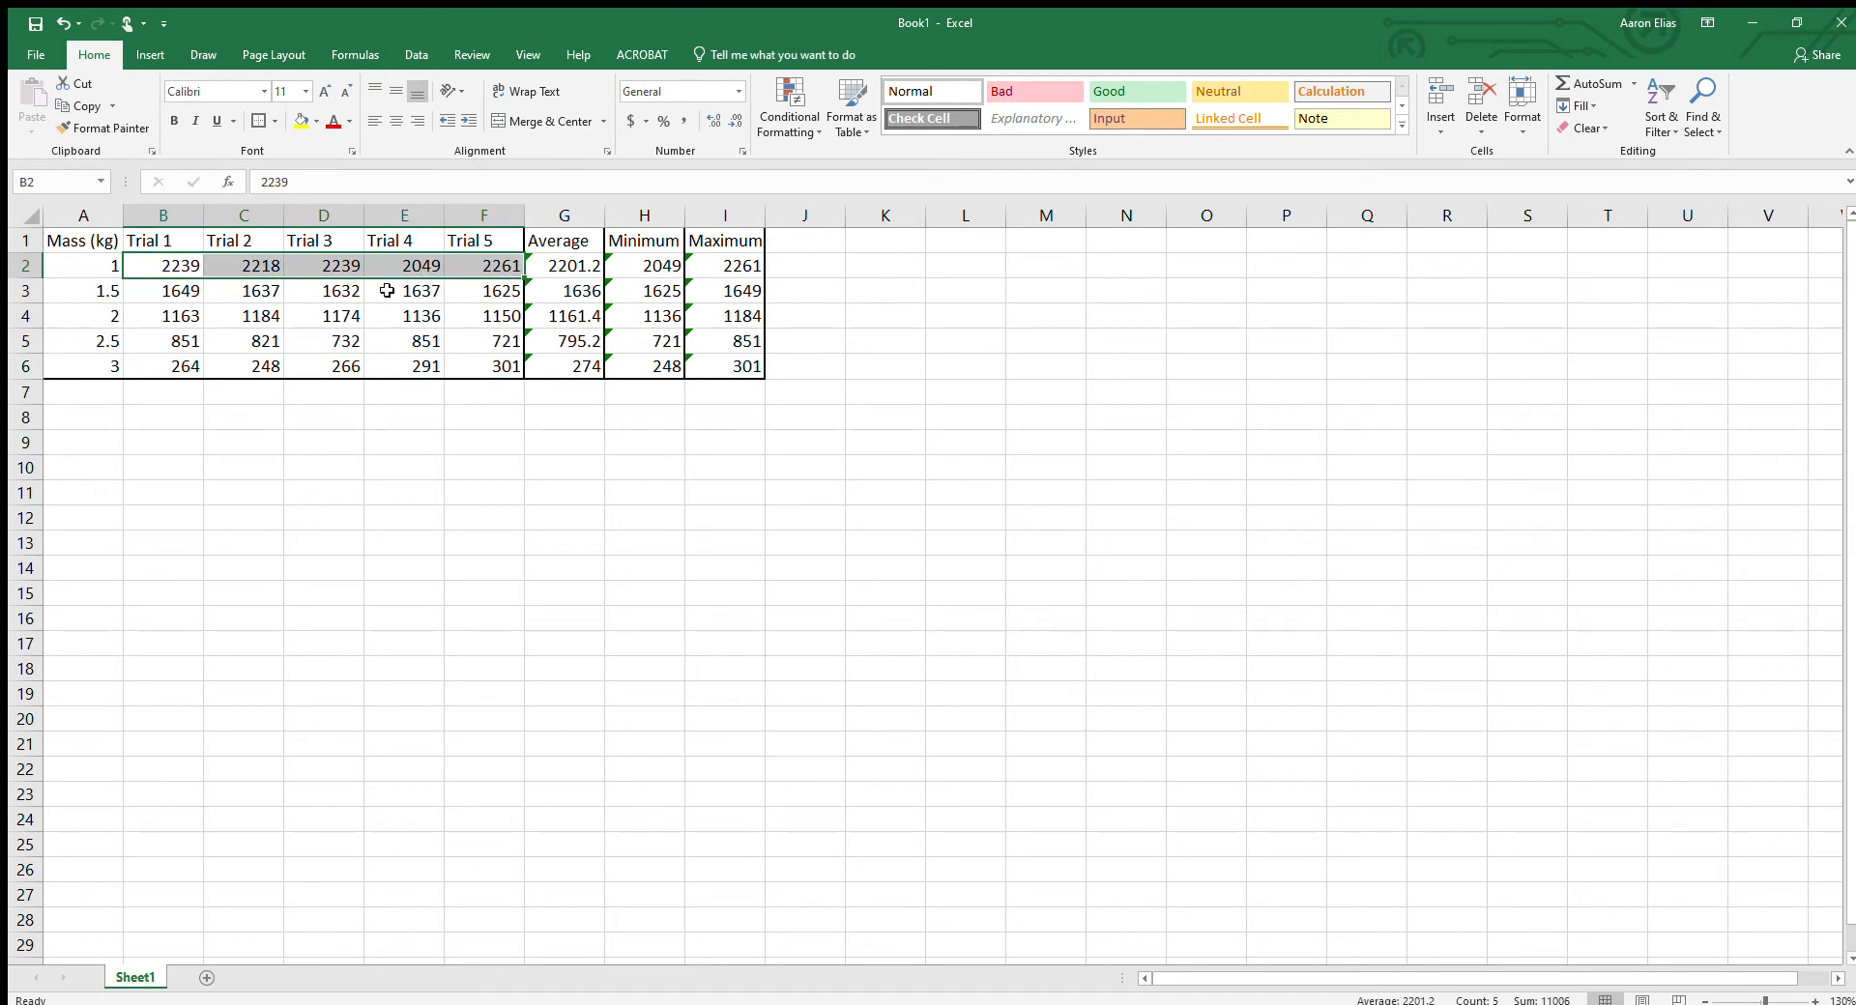
pyautogui.click(574, 267)
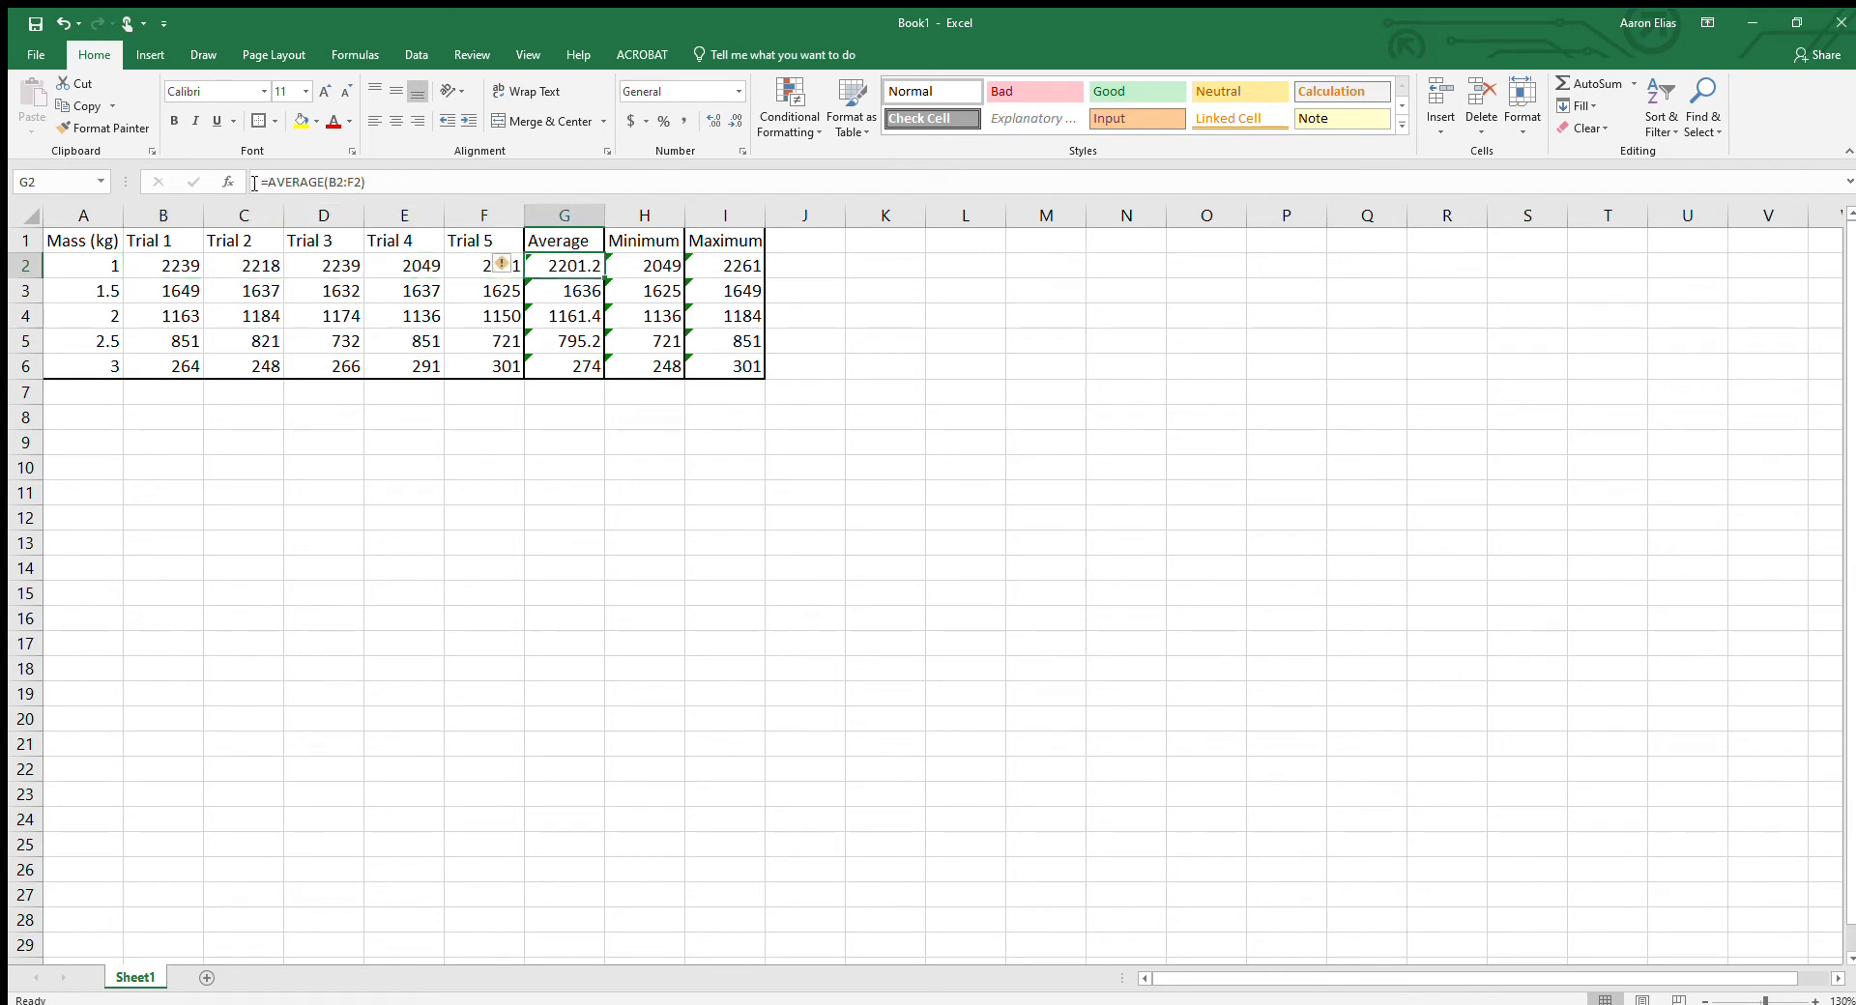
pyautogui.click(658, 264)
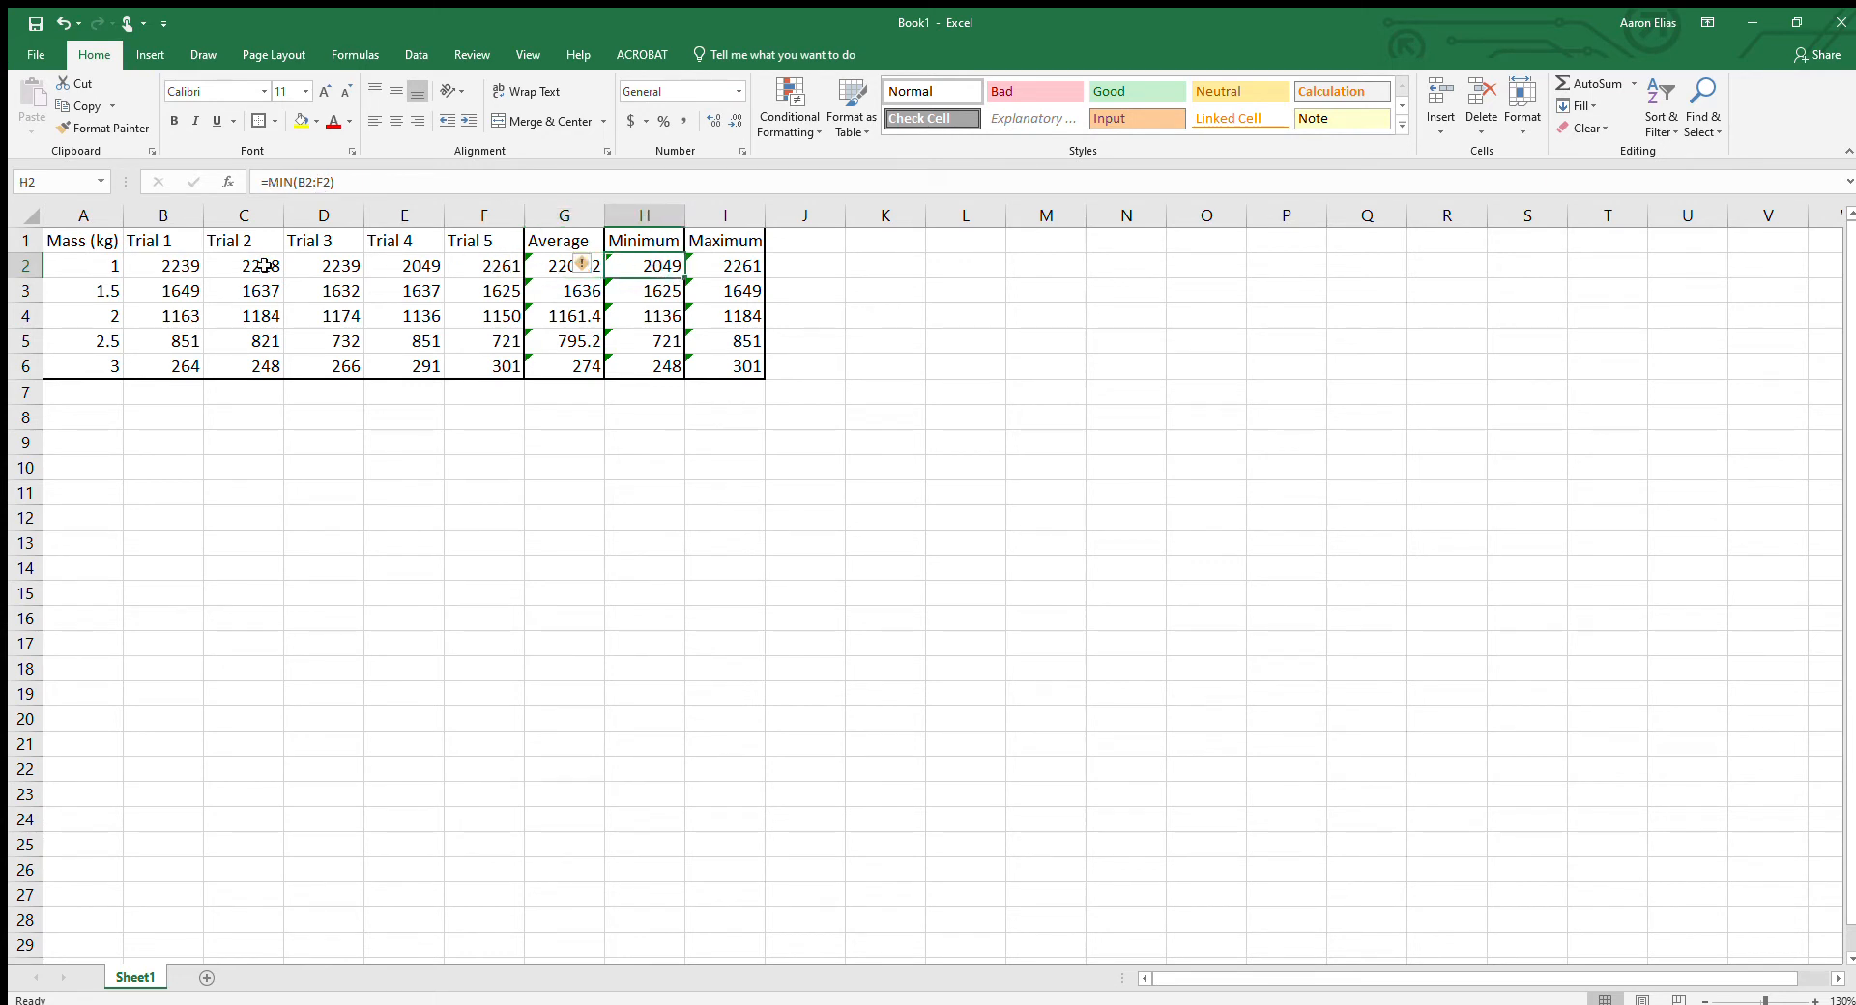
pyautogui.click(713, 264)
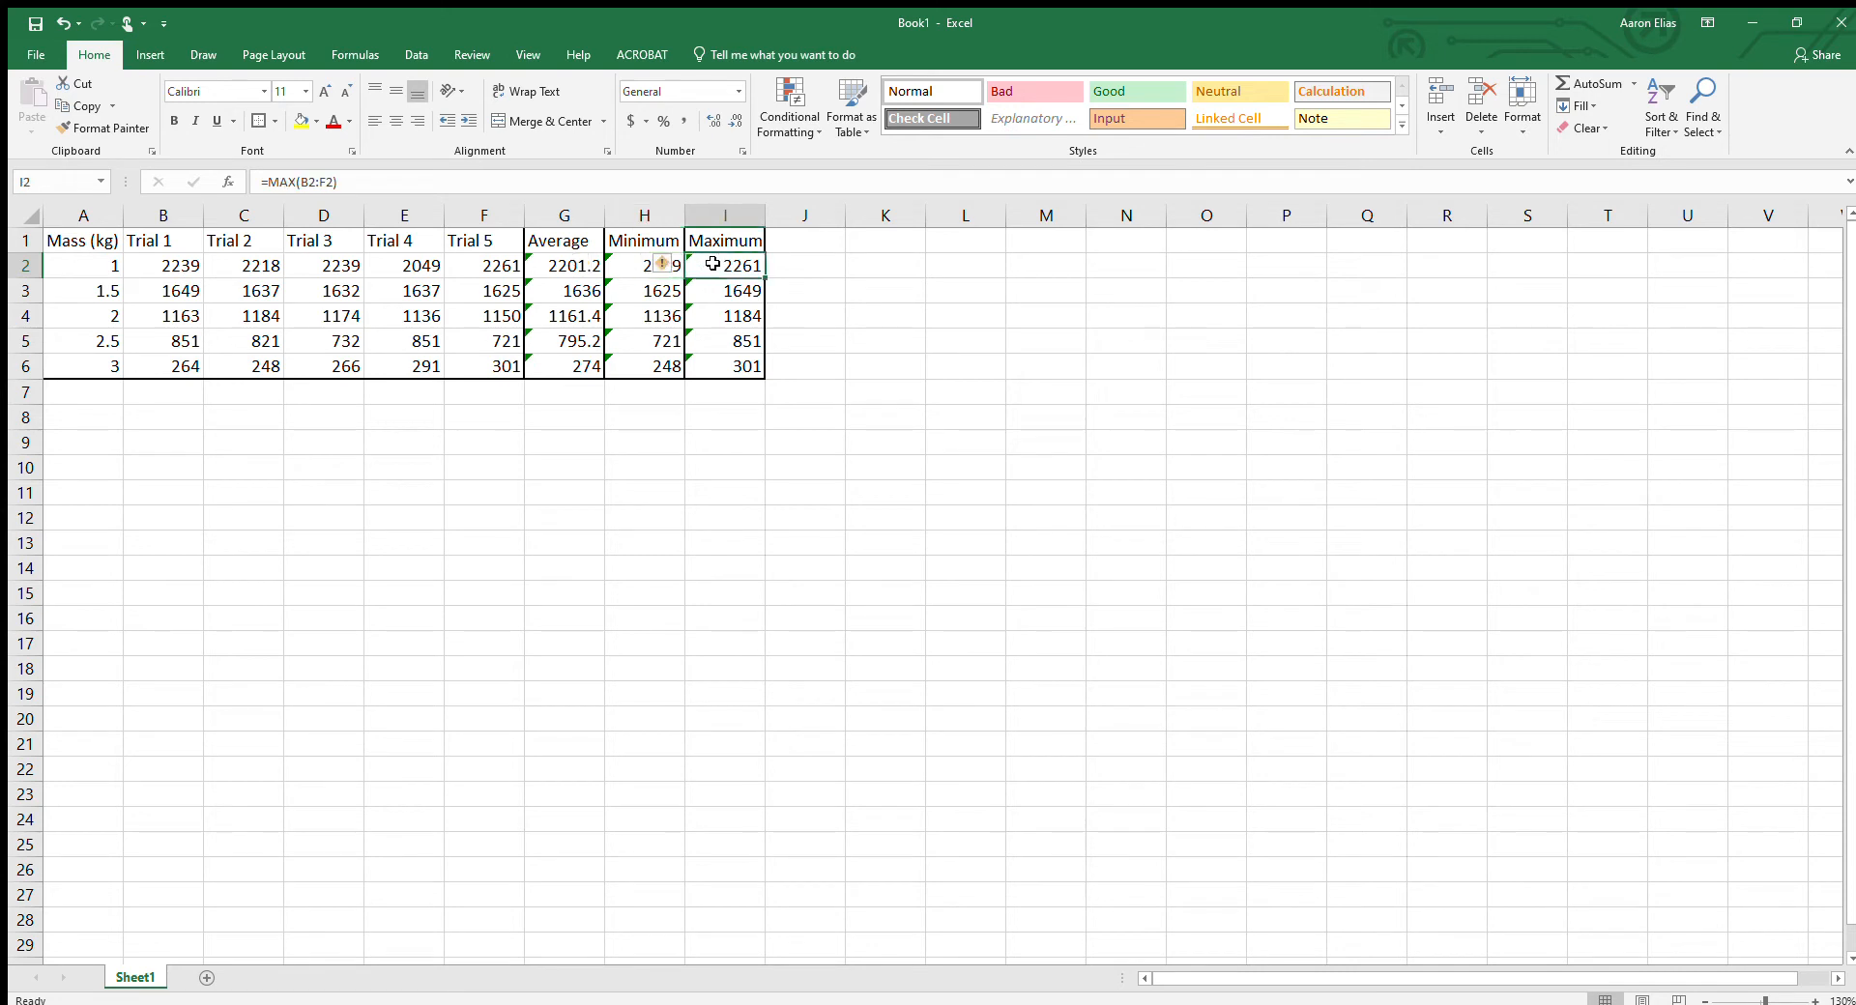
pyautogui.click(542, 267)
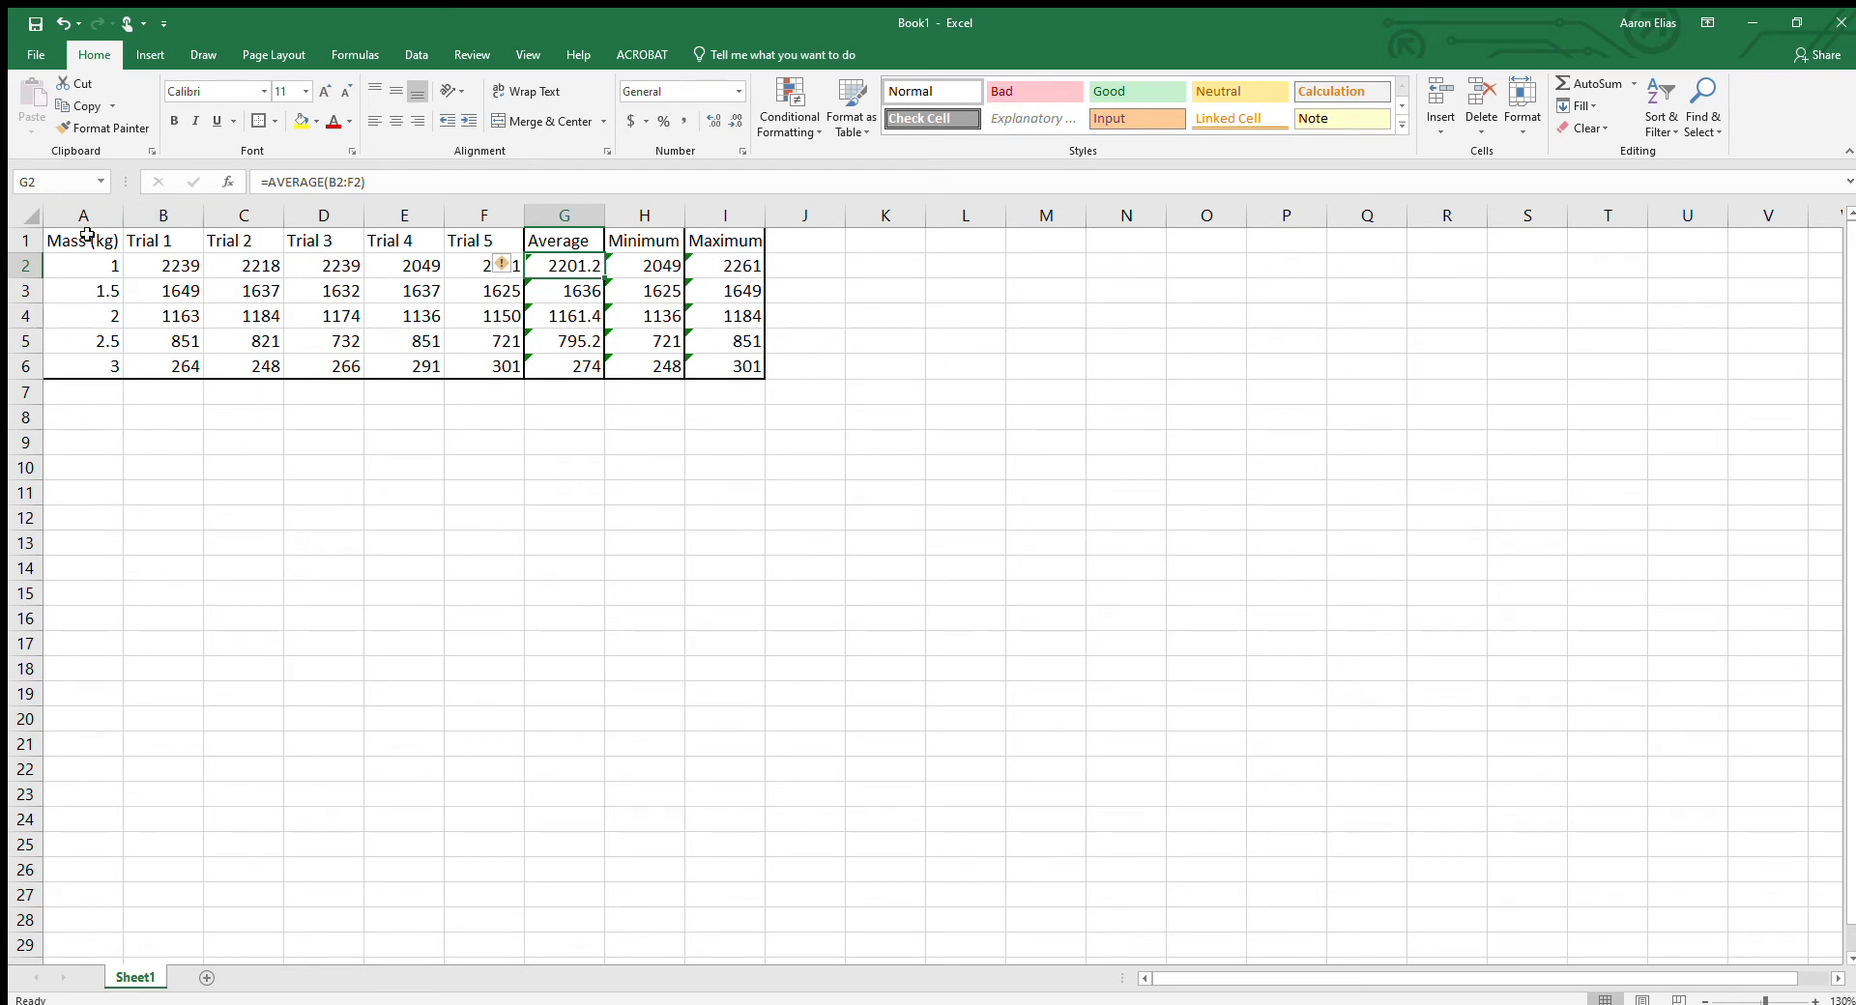
# Insert a scatter chart of the Average column (G1:G6) against Mass (kg) (A1:A6).
pyautogui.moveTo(87, 234); pyautogui.dragTo(87, 379)
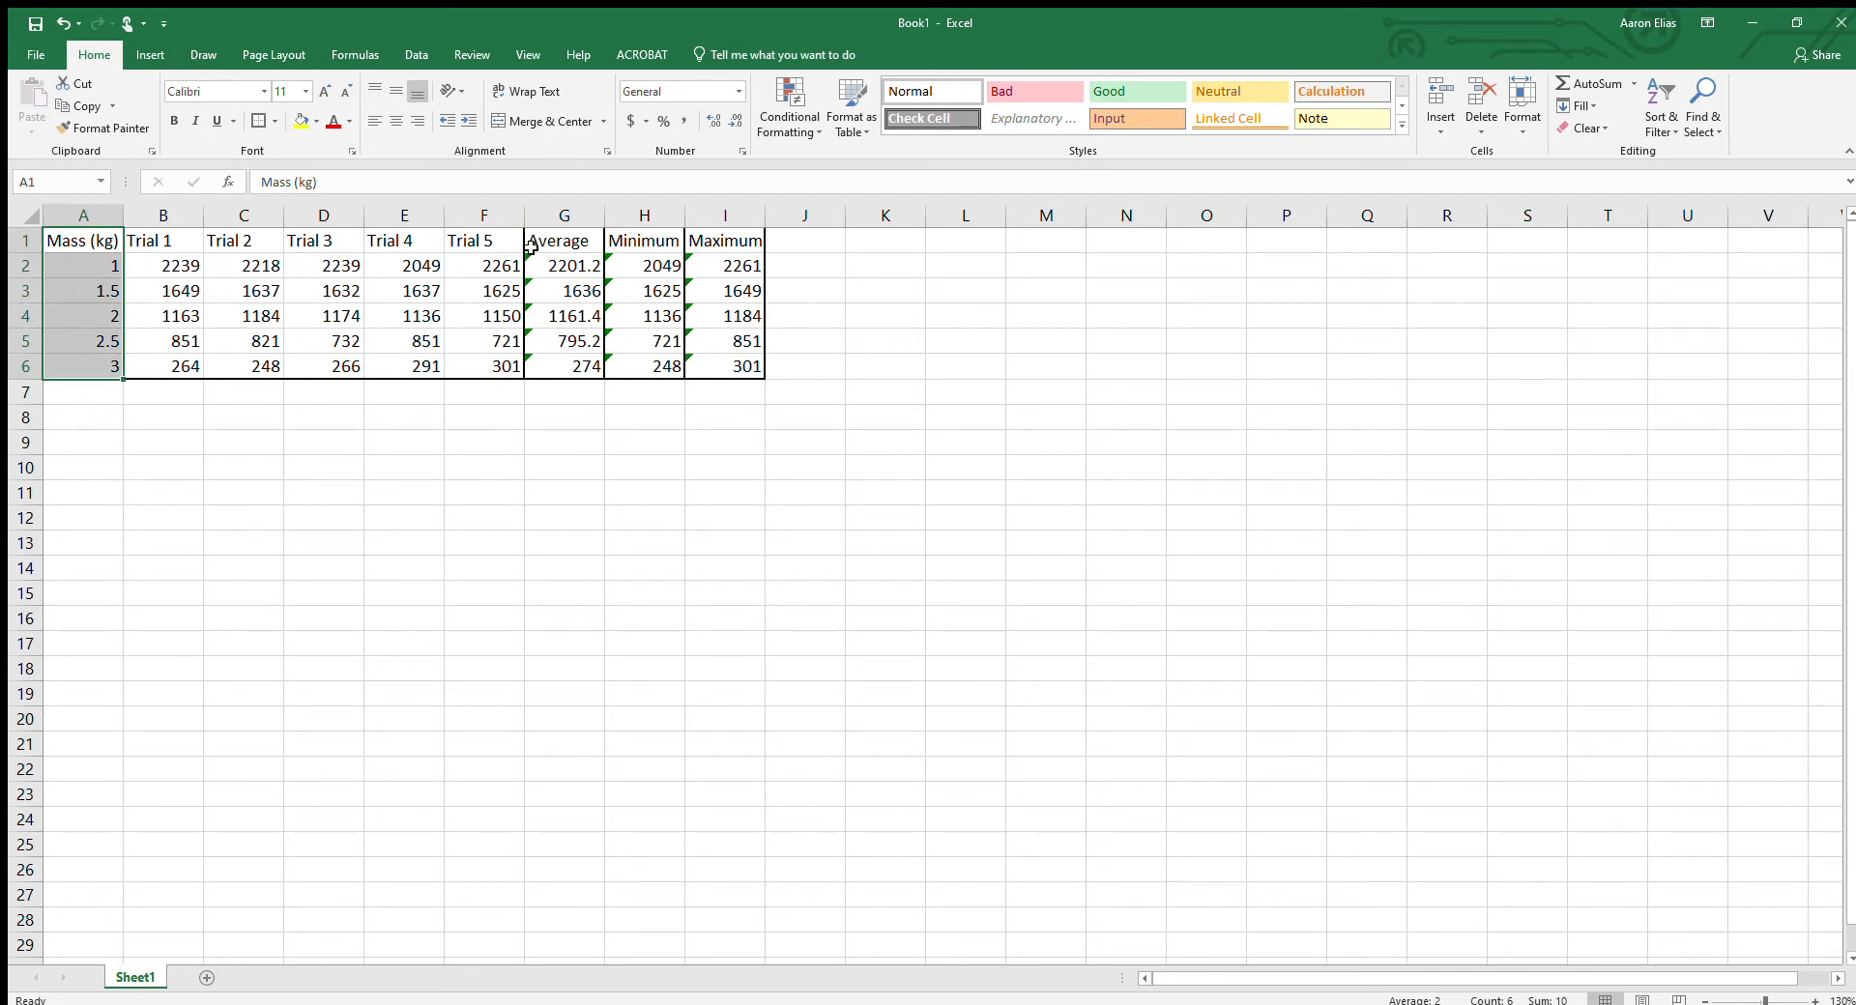
pyautogui.moveTo(565, 248); pyautogui.dragTo(566, 365)
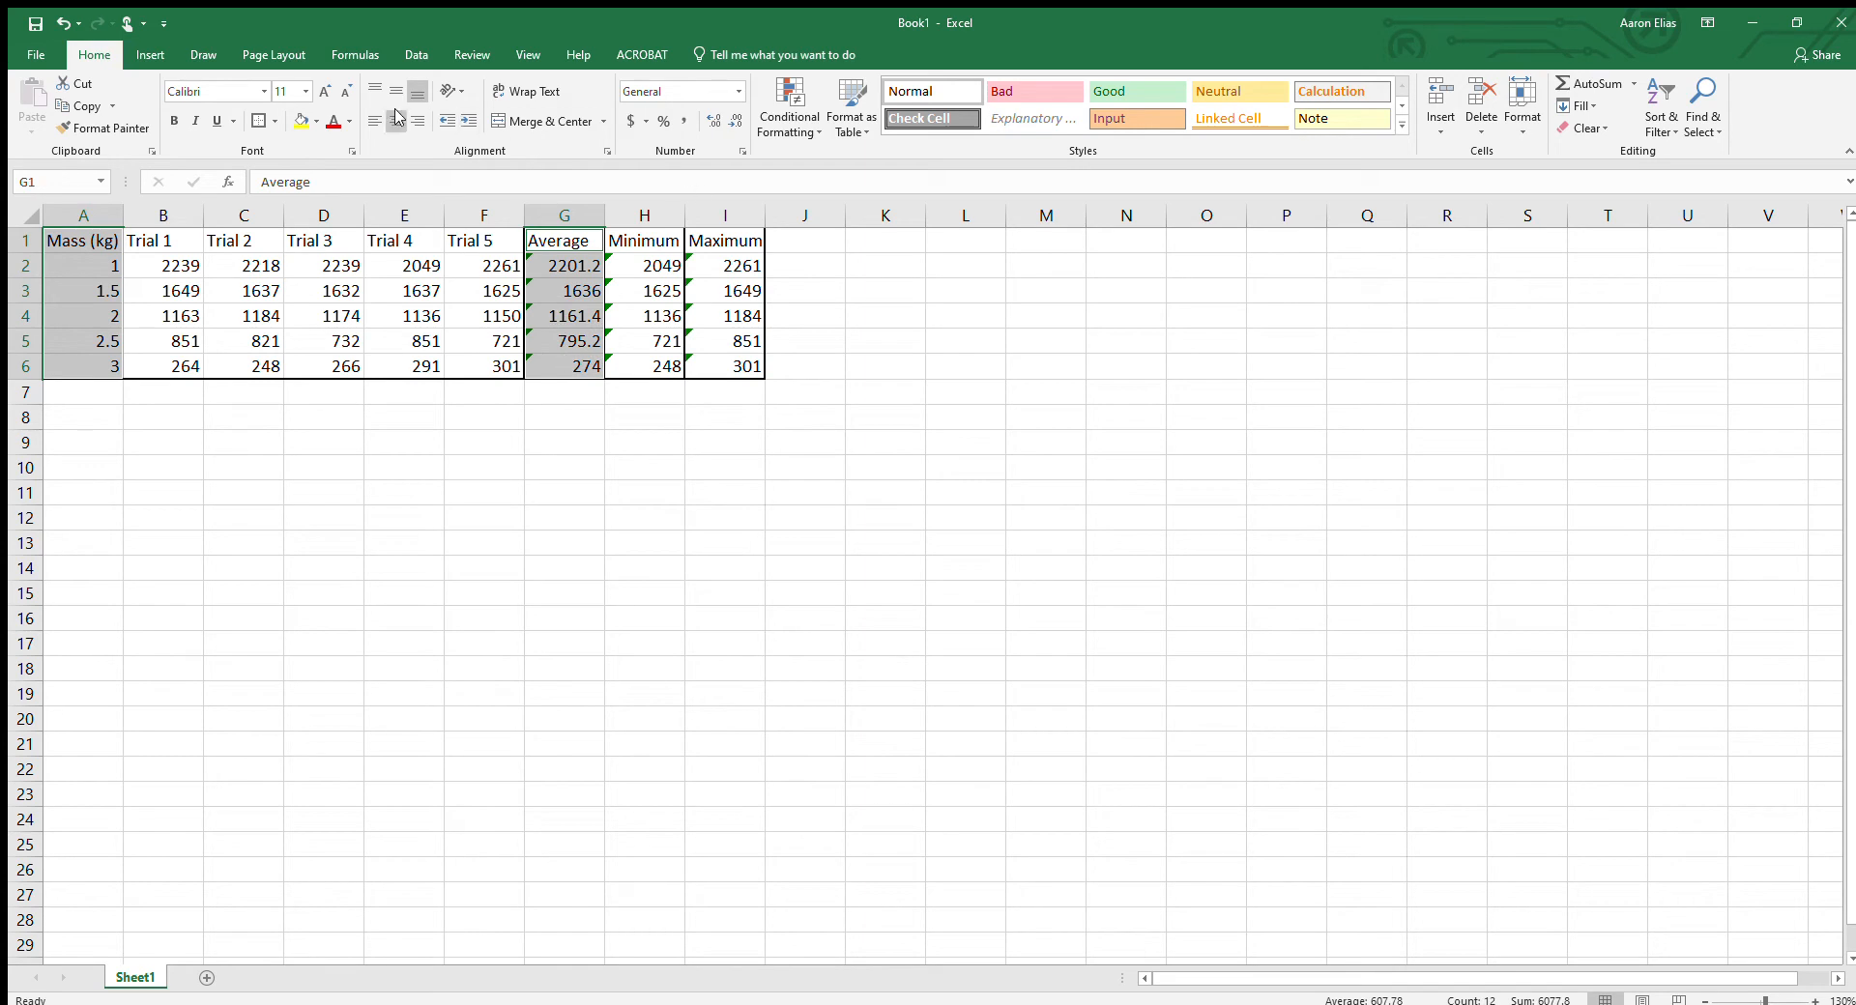
pyautogui.click(150, 54)
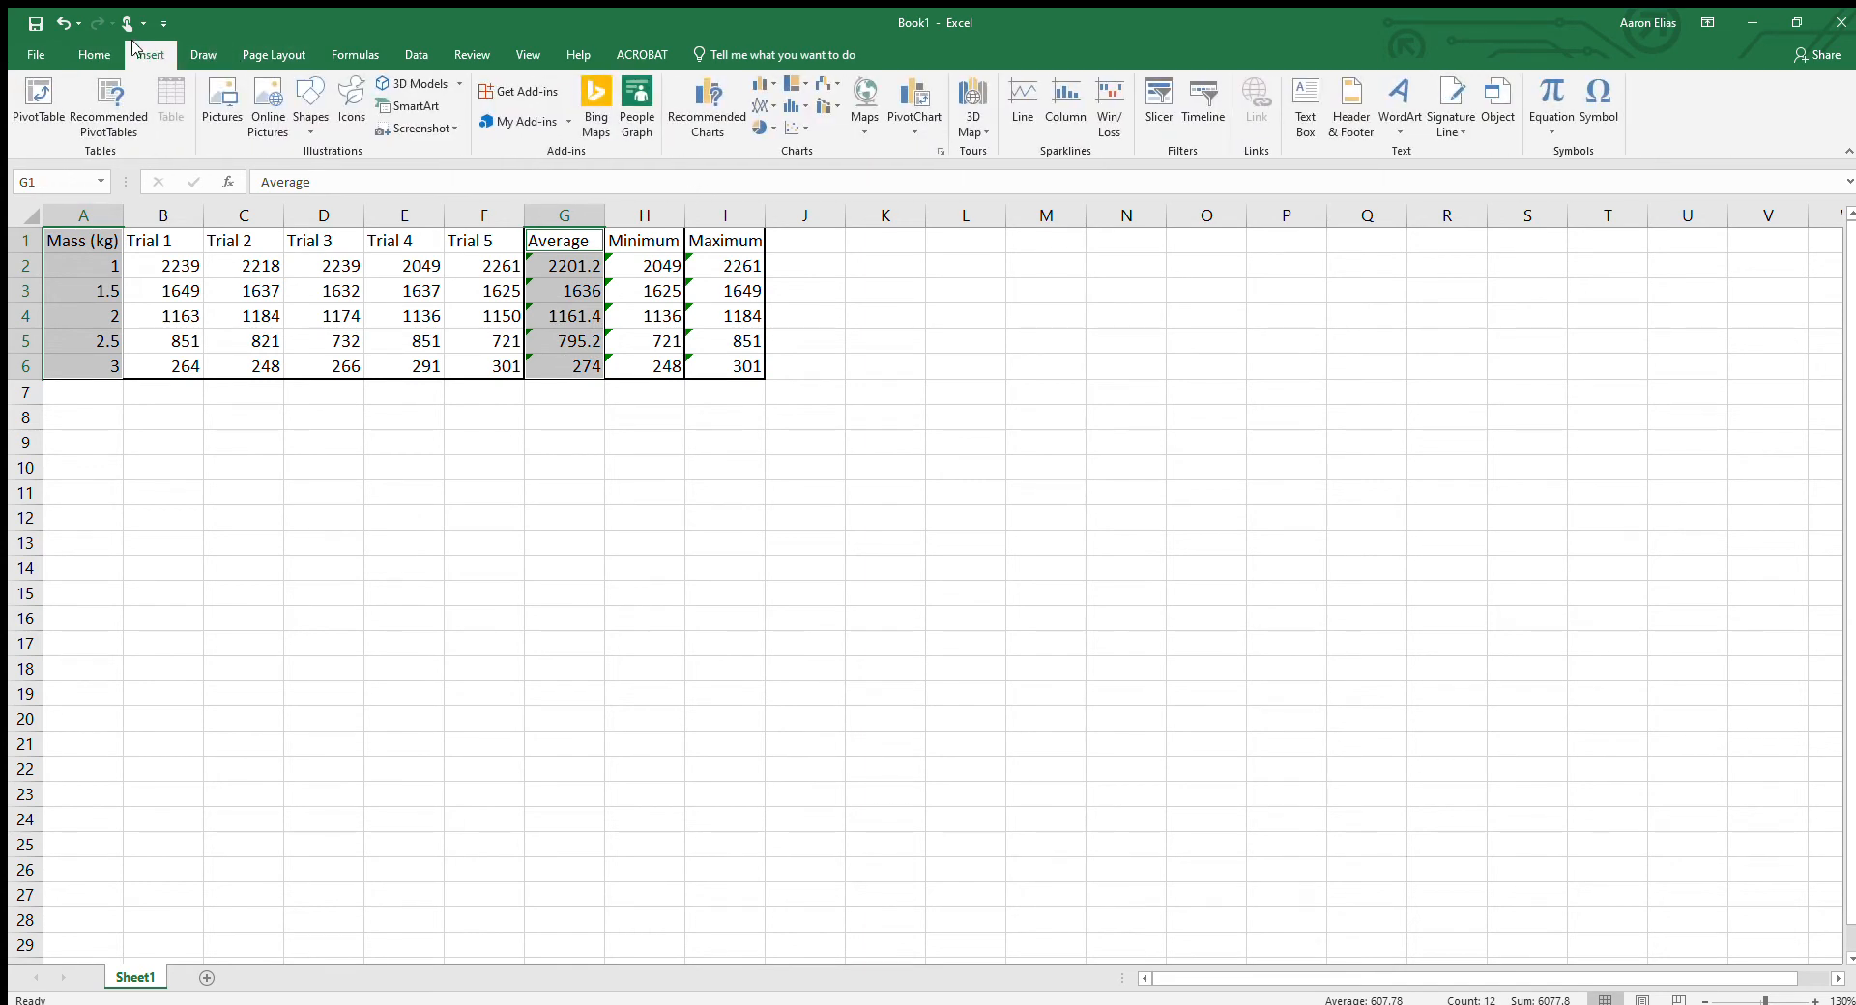
pyautogui.click(796, 128)
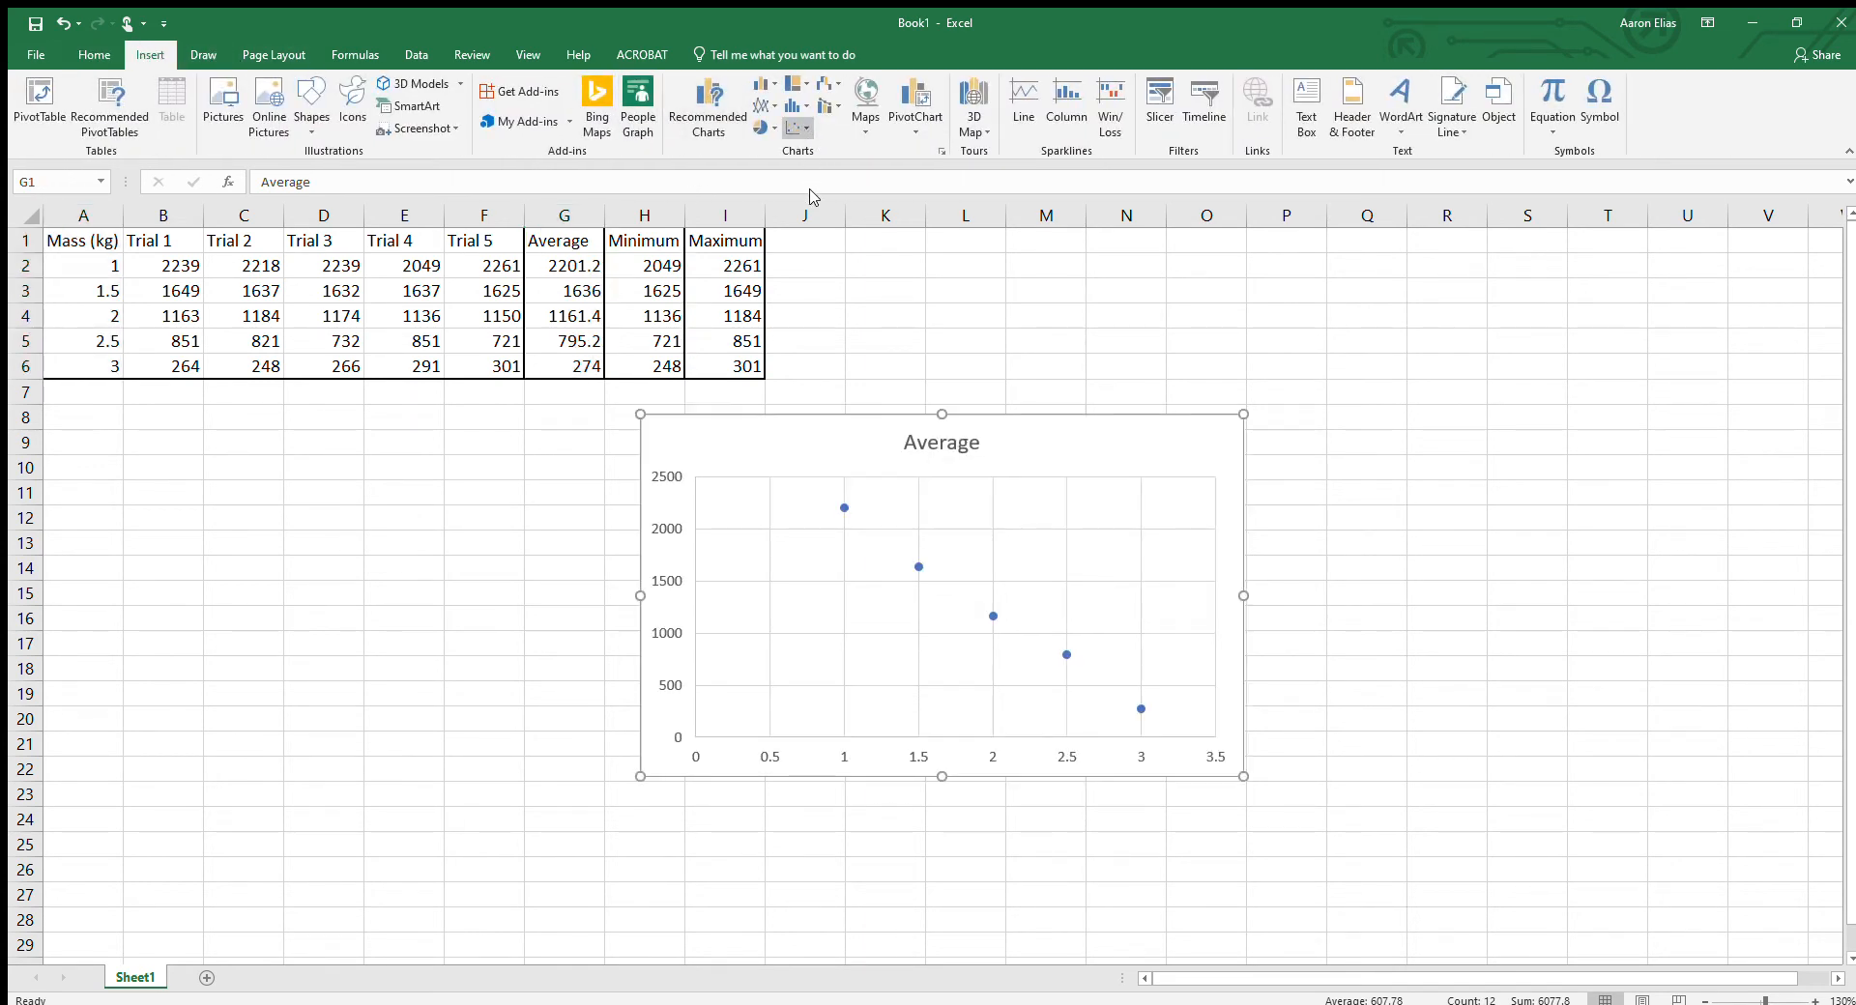
# Add a linear trendline to the Average data series and move the chart slightly lower on the sheet.
pyautogui.click(911, 565)
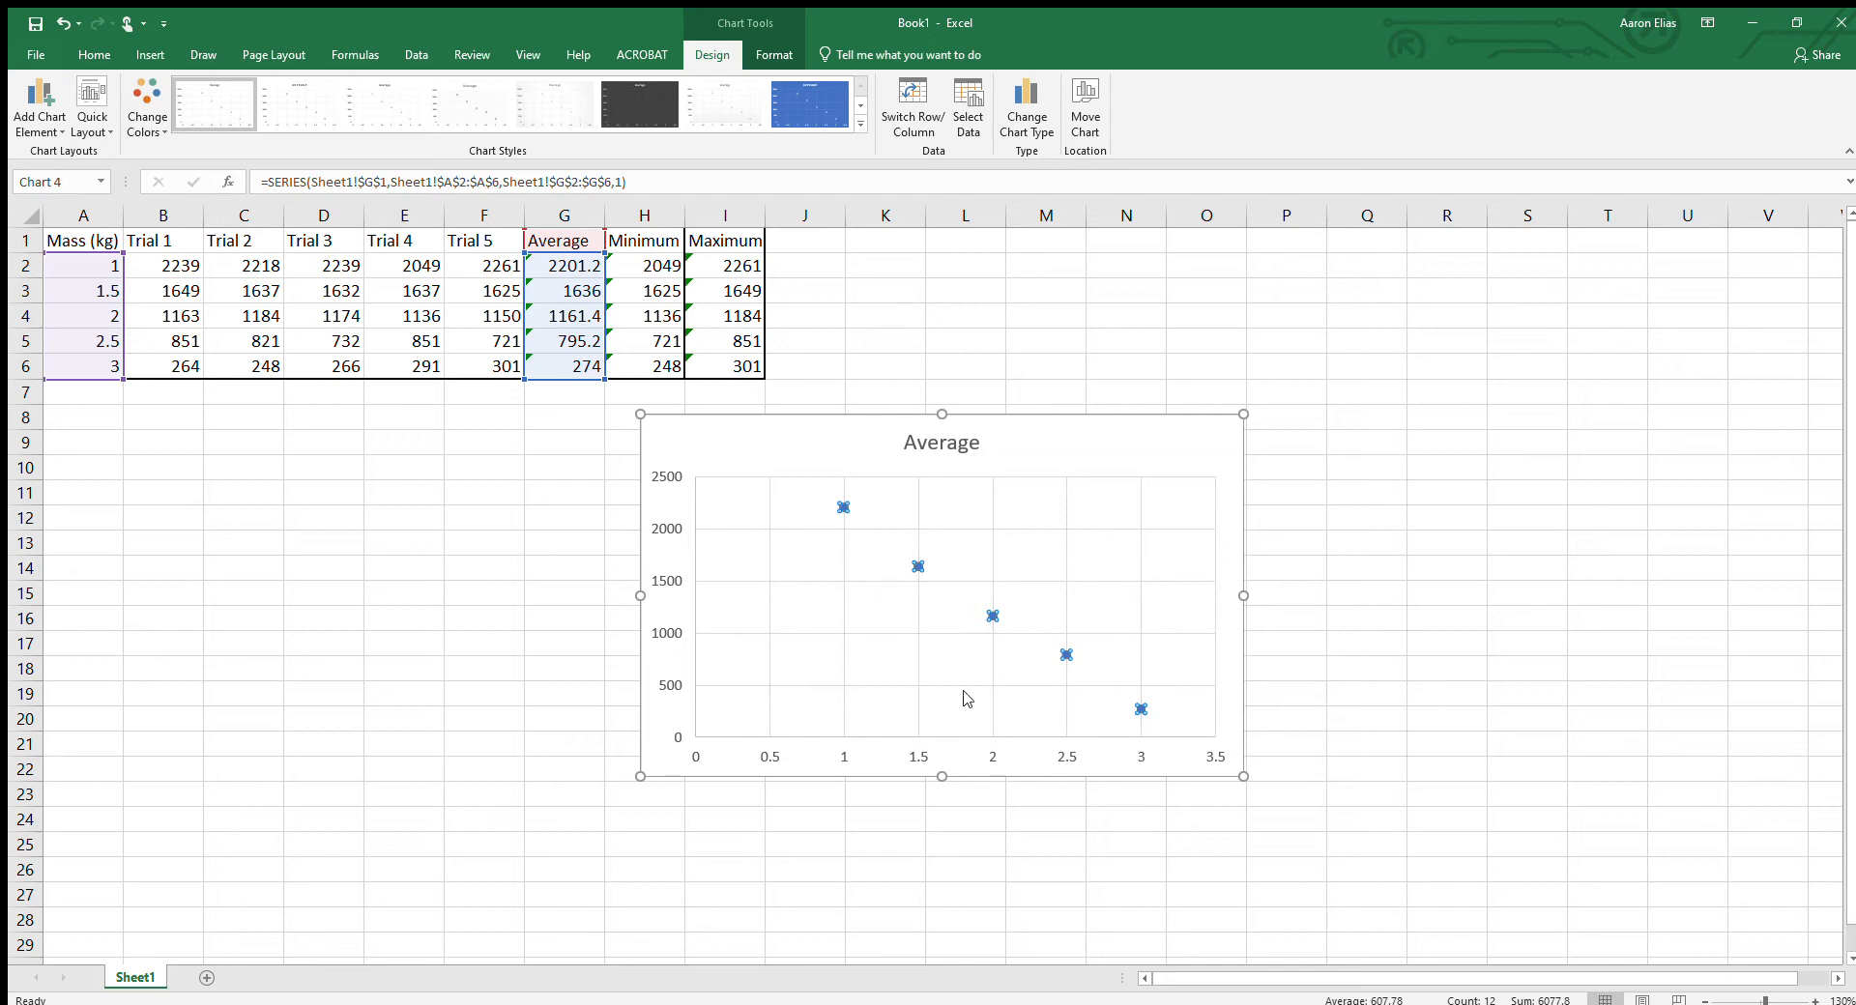
pyautogui.click(1052, 704)
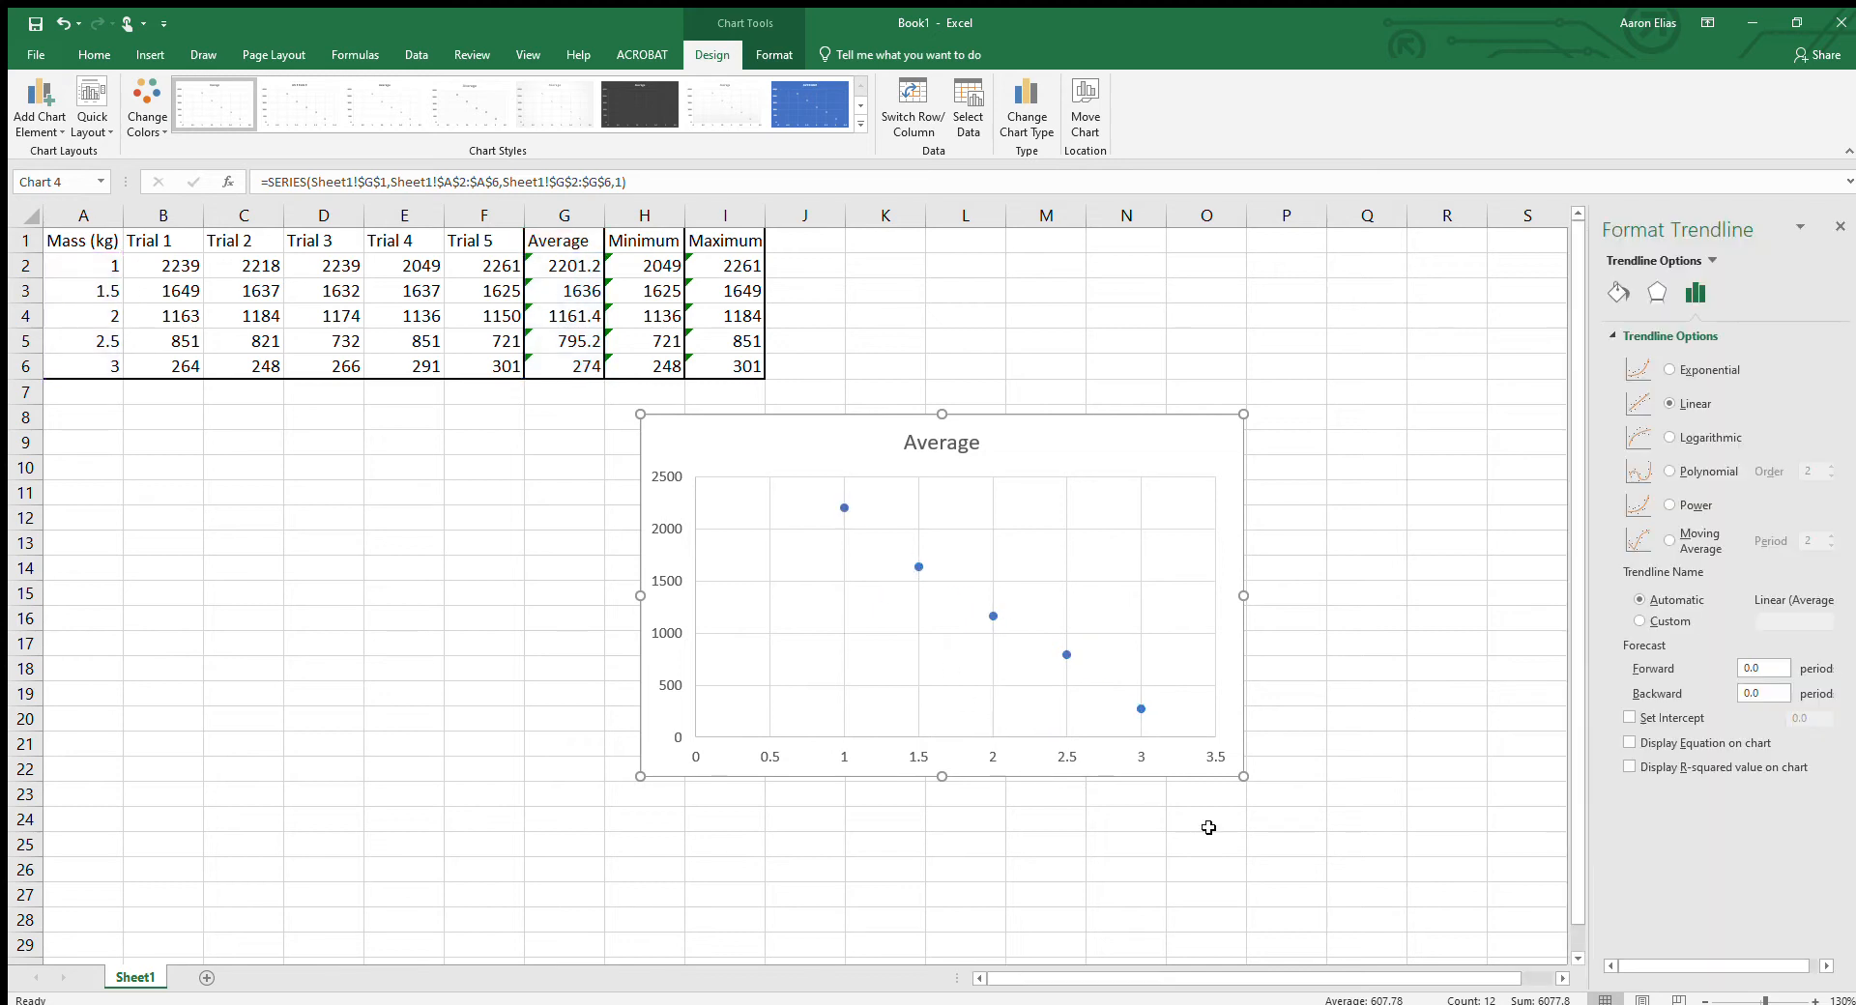
pyautogui.click(1402, 797)
pyautogui.moveTo(1093, 447); pyautogui.dragTo(1104, 524)
pyautogui.click(1010, 432)
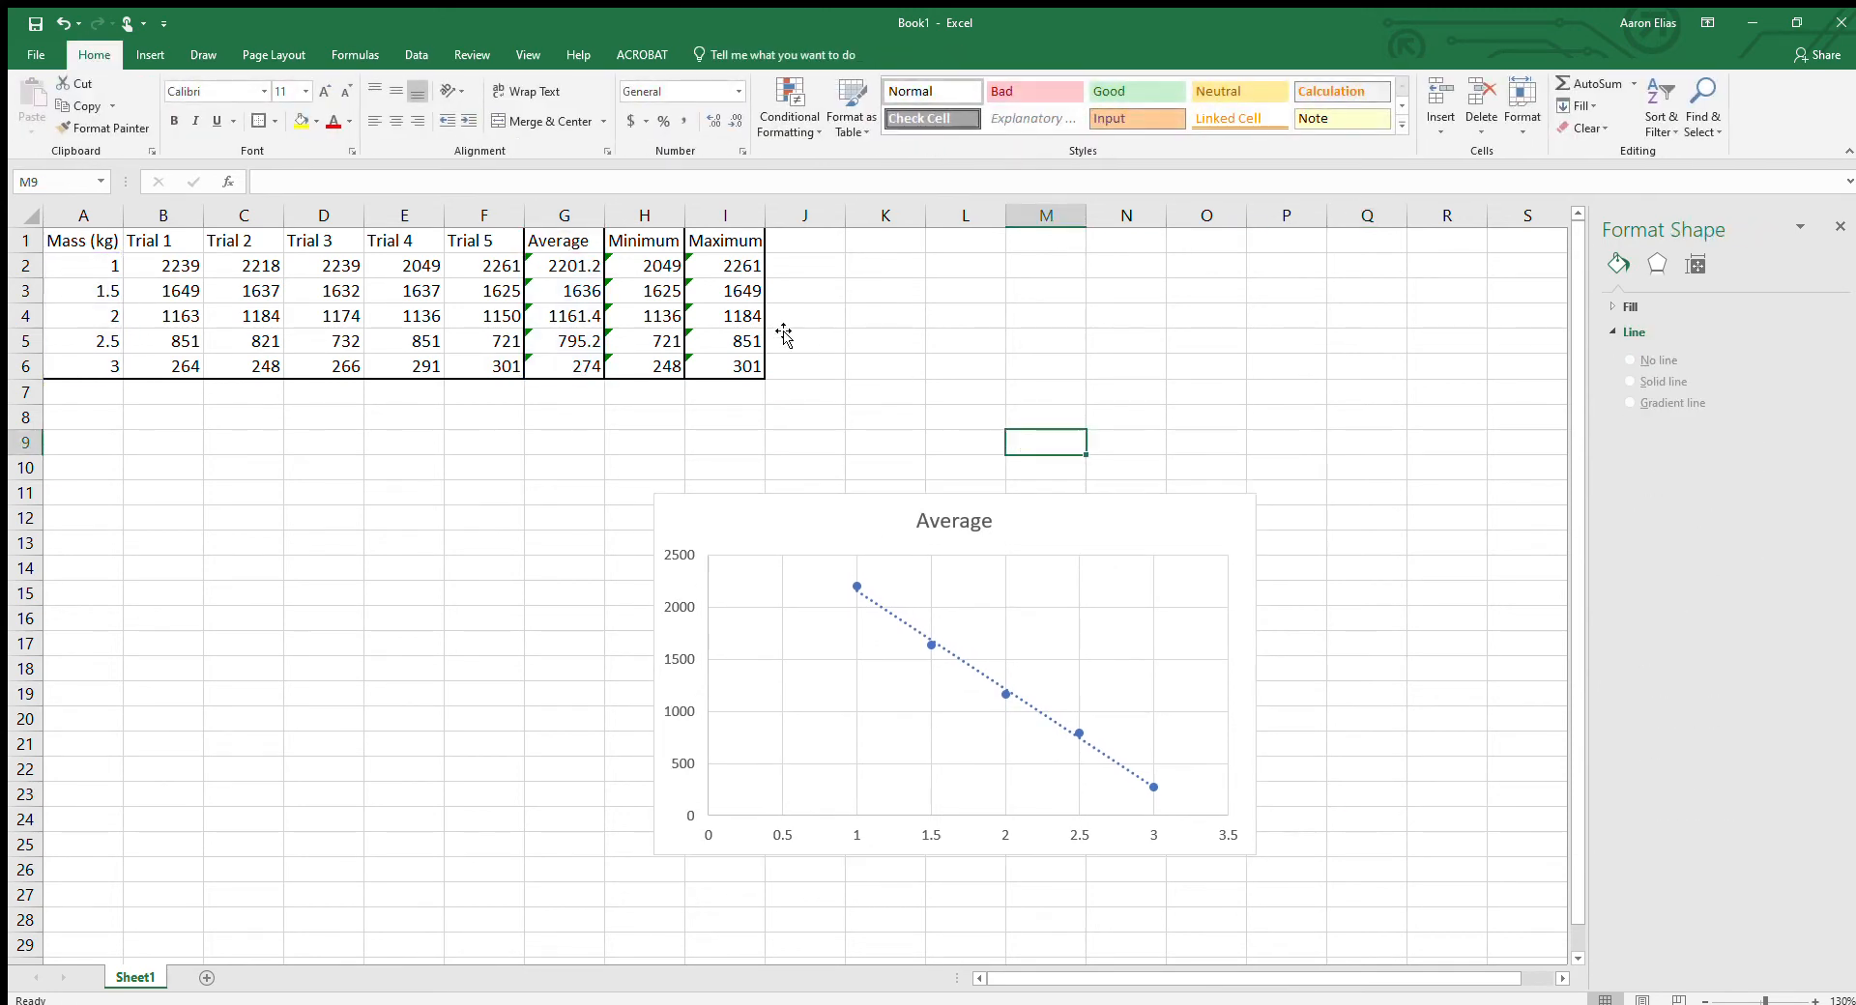
# Compare the minimum and maximum values with the average, focusing on the 3 kg row.
pyautogui.moveTo(657, 271); pyautogui.dragTo(748, 354)
pyautogui.click(865, 329)
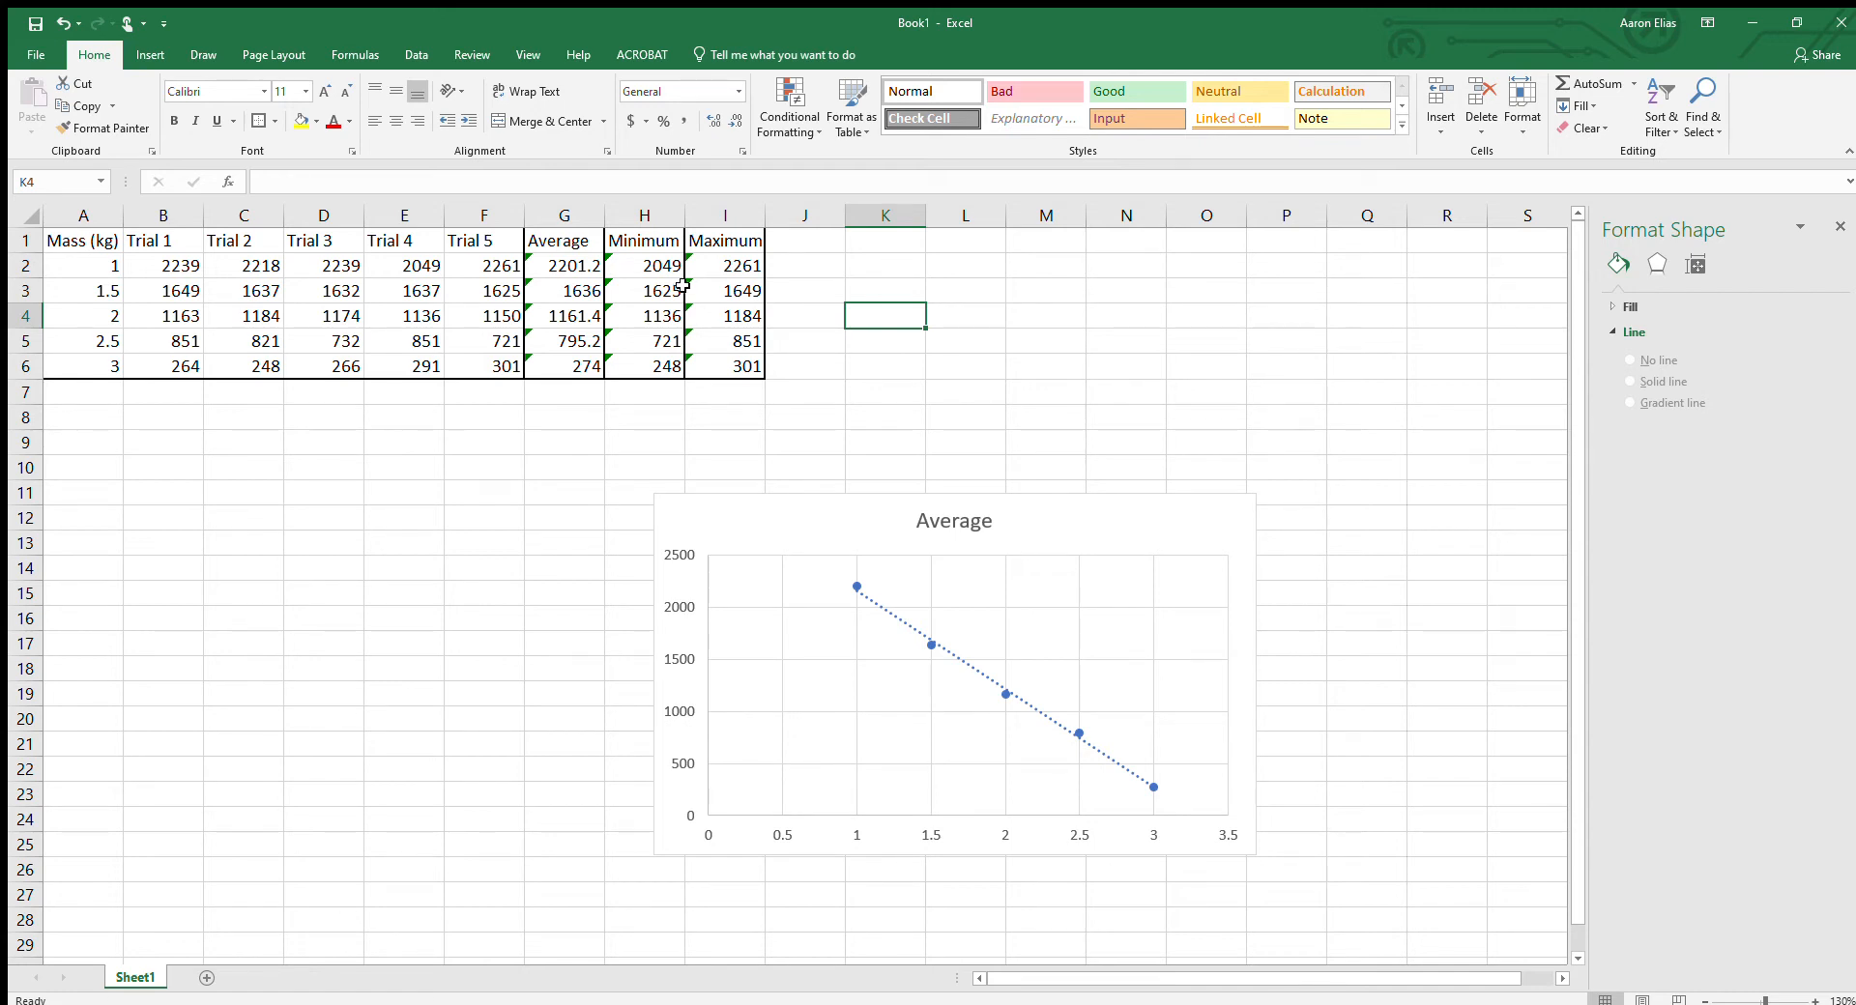
pyautogui.click(572, 374)
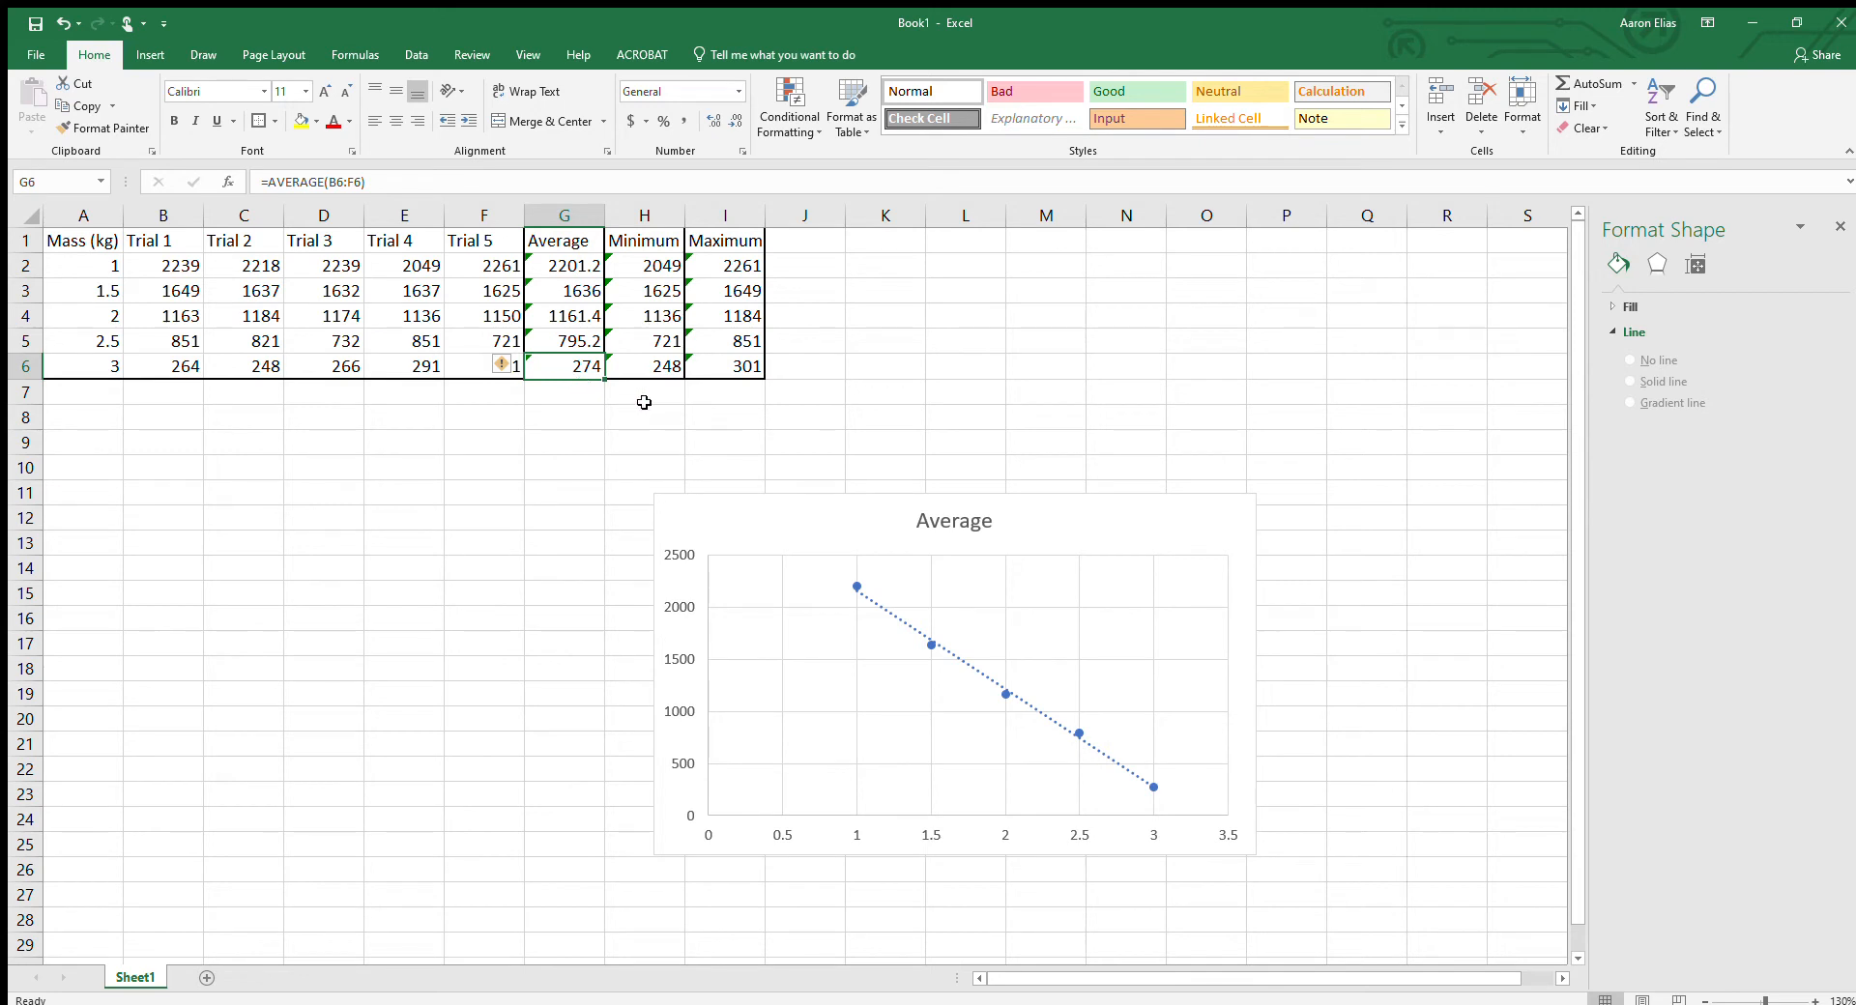
pyautogui.click(722, 368)
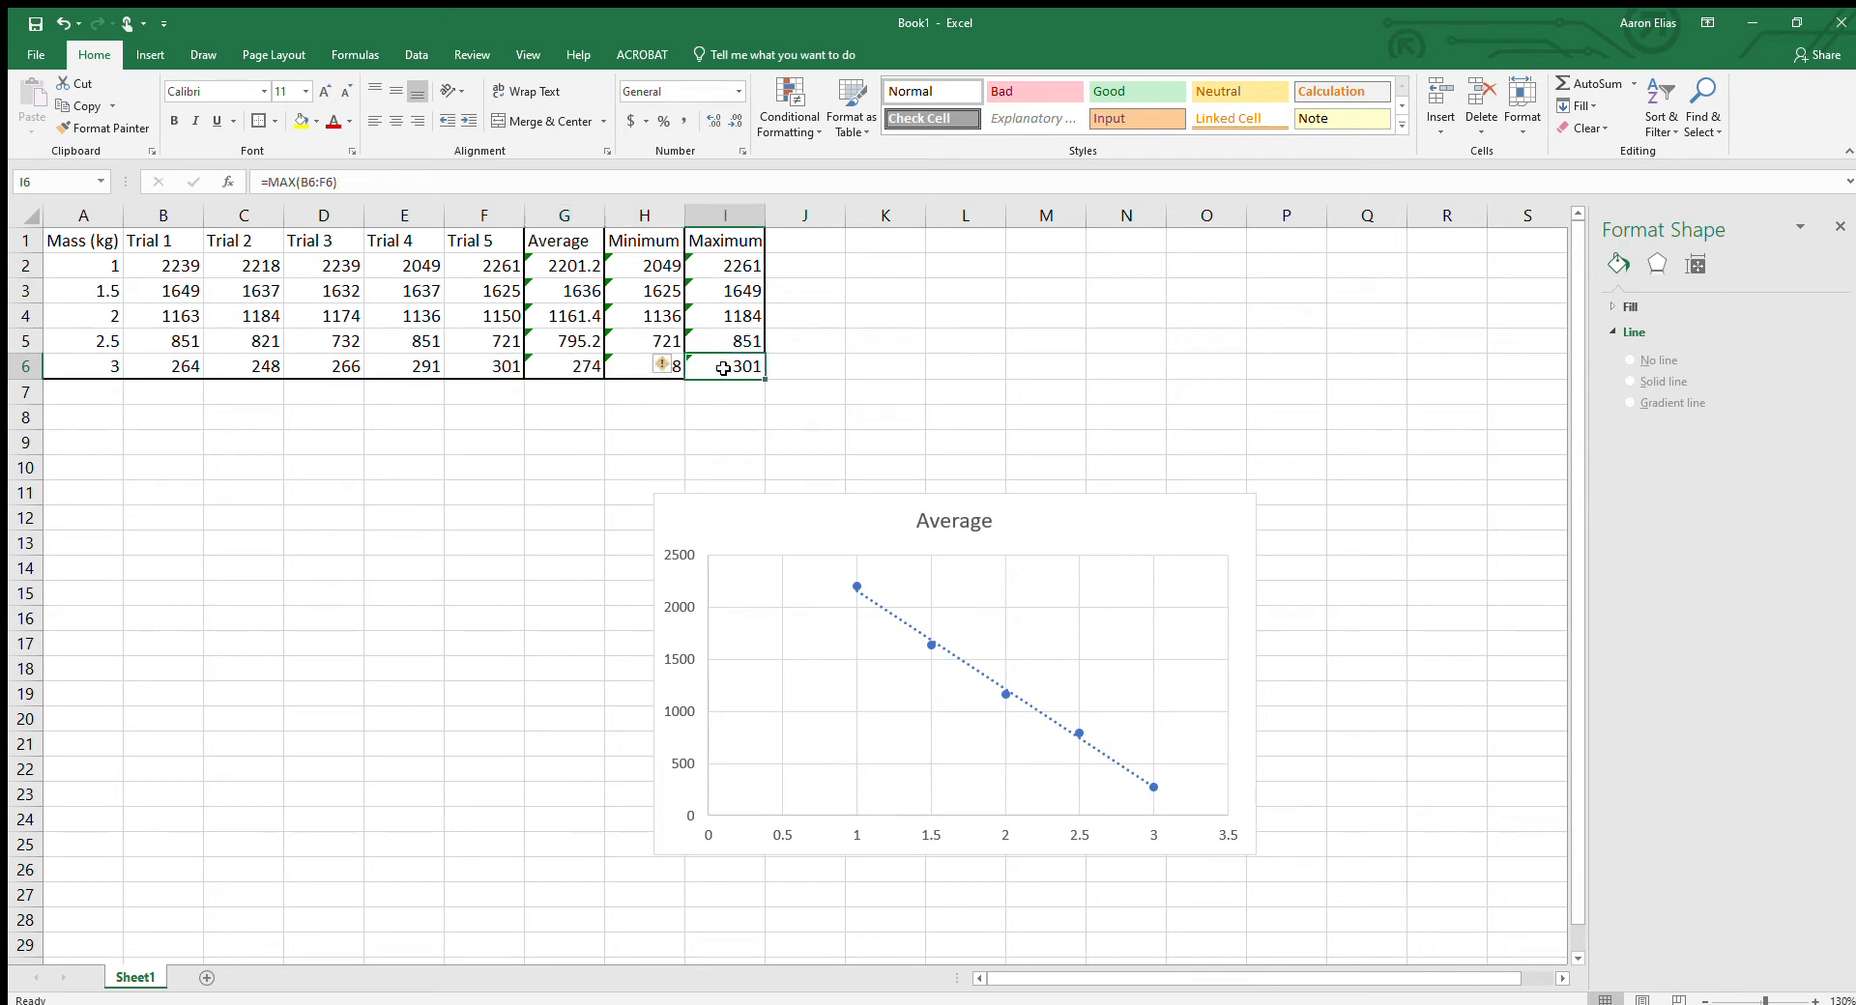
pyautogui.click(561, 361)
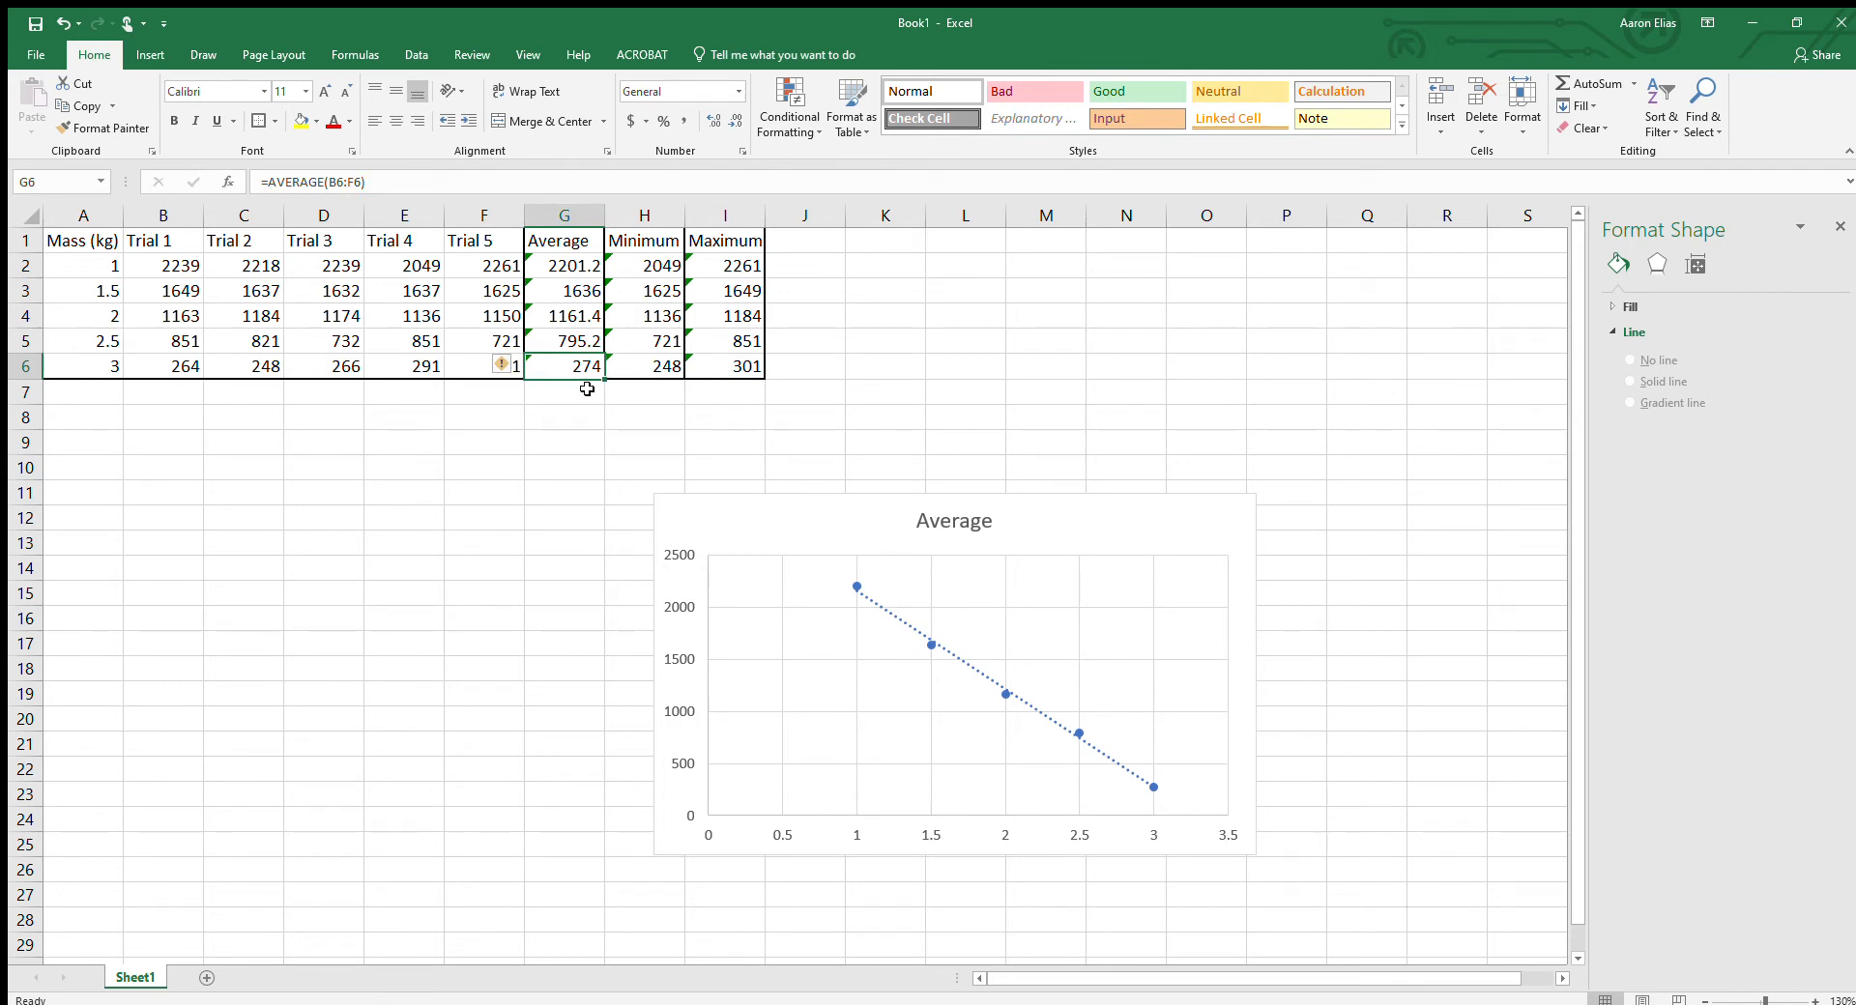
pyautogui.click(724, 375)
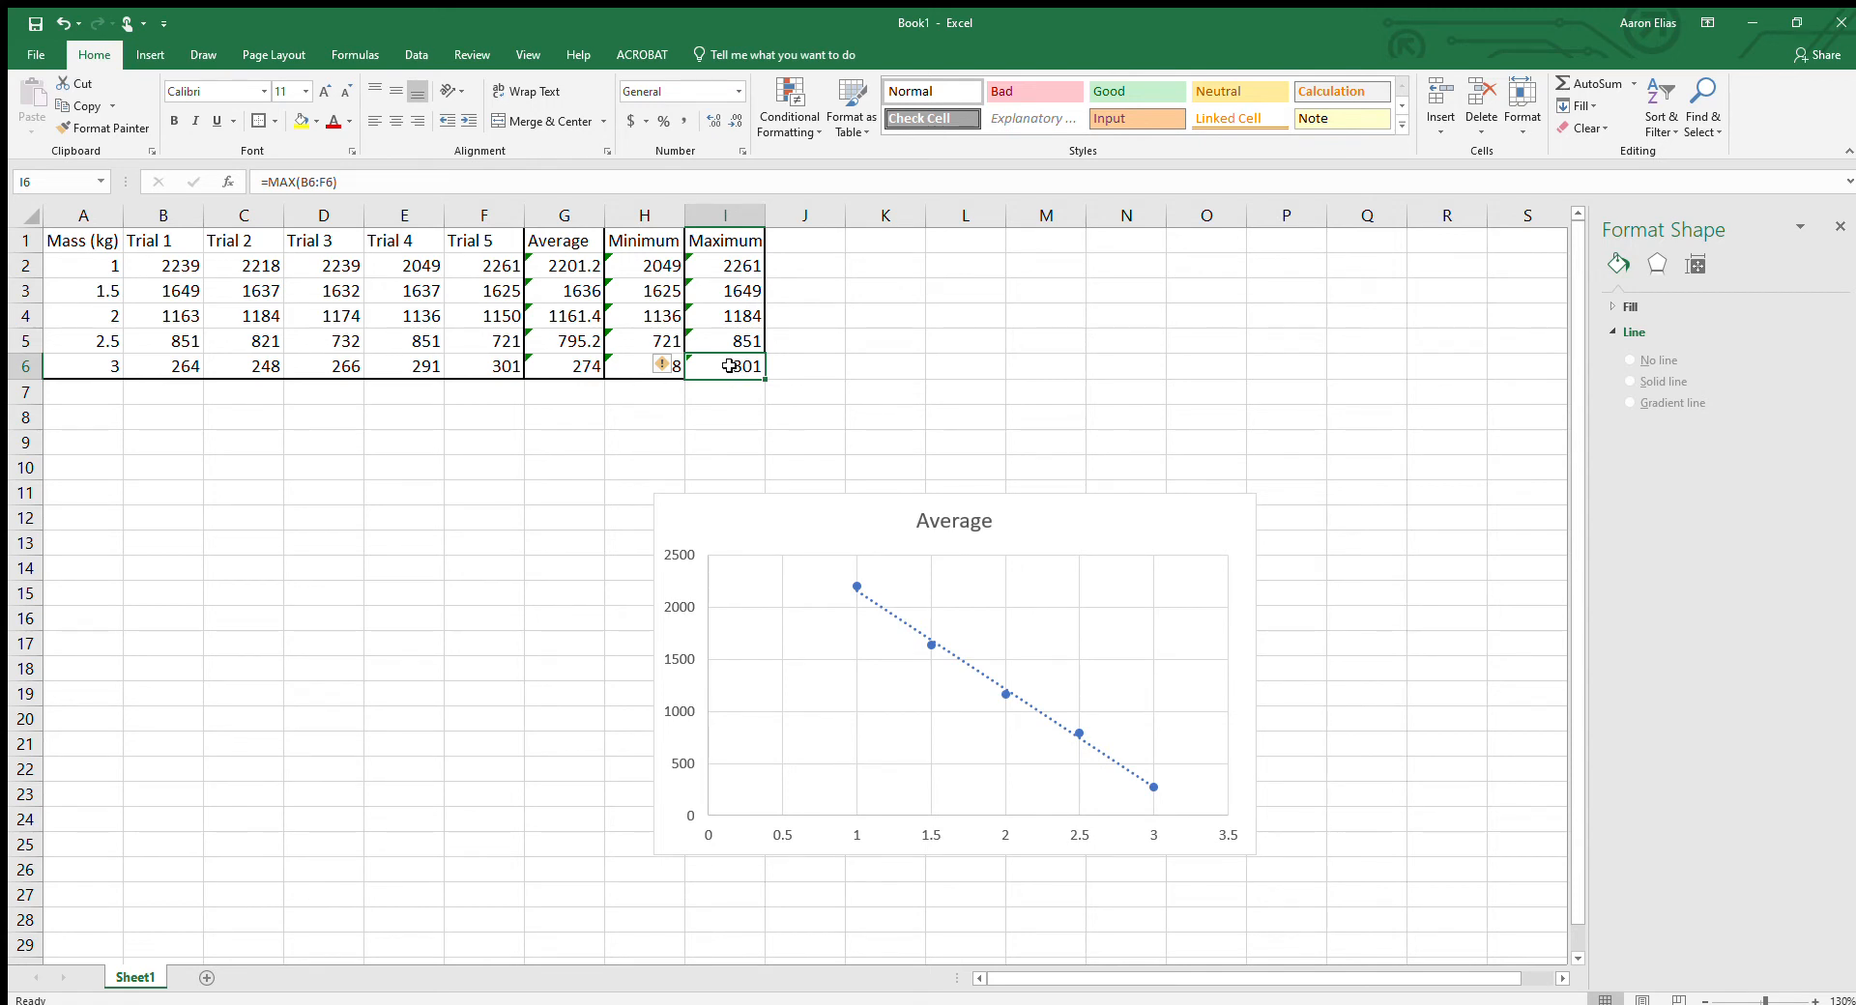
pyautogui.click(633, 372)
pyautogui.click(591, 406)
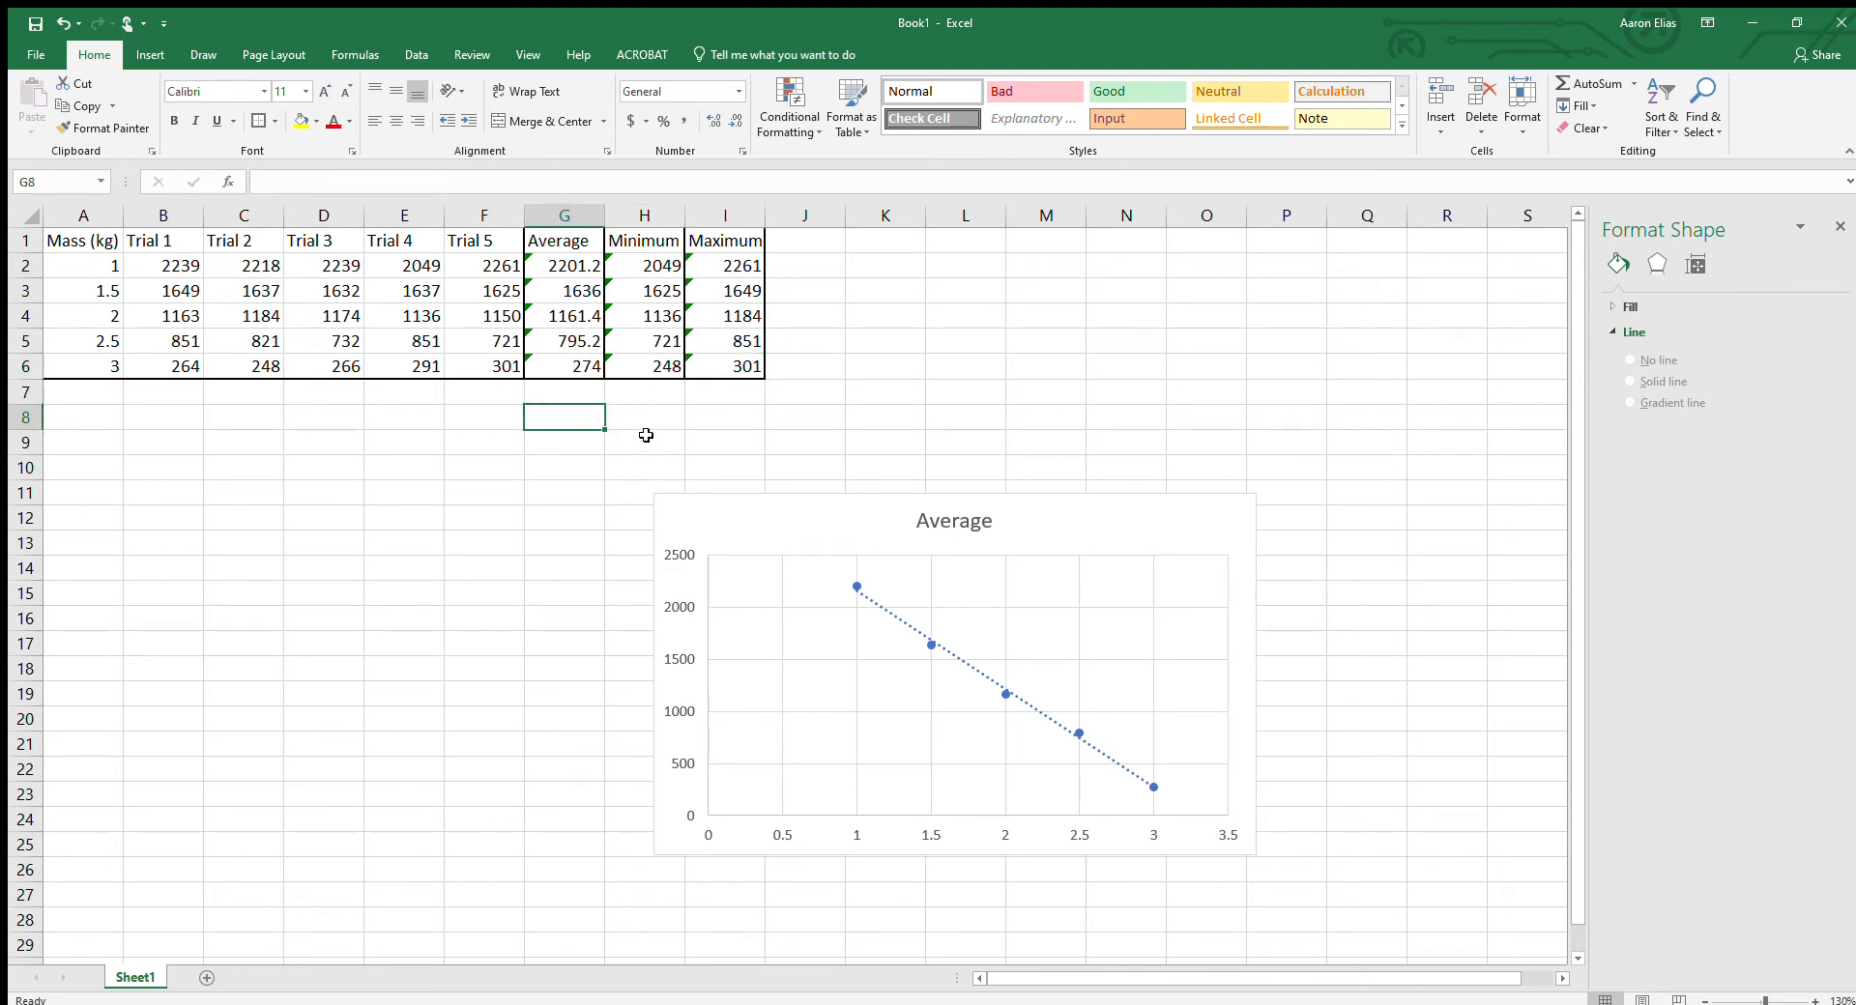
# Add the column headers "Positive Error" in J1 and "Negative Error" in K1.
pyautogui.click(804, 250)
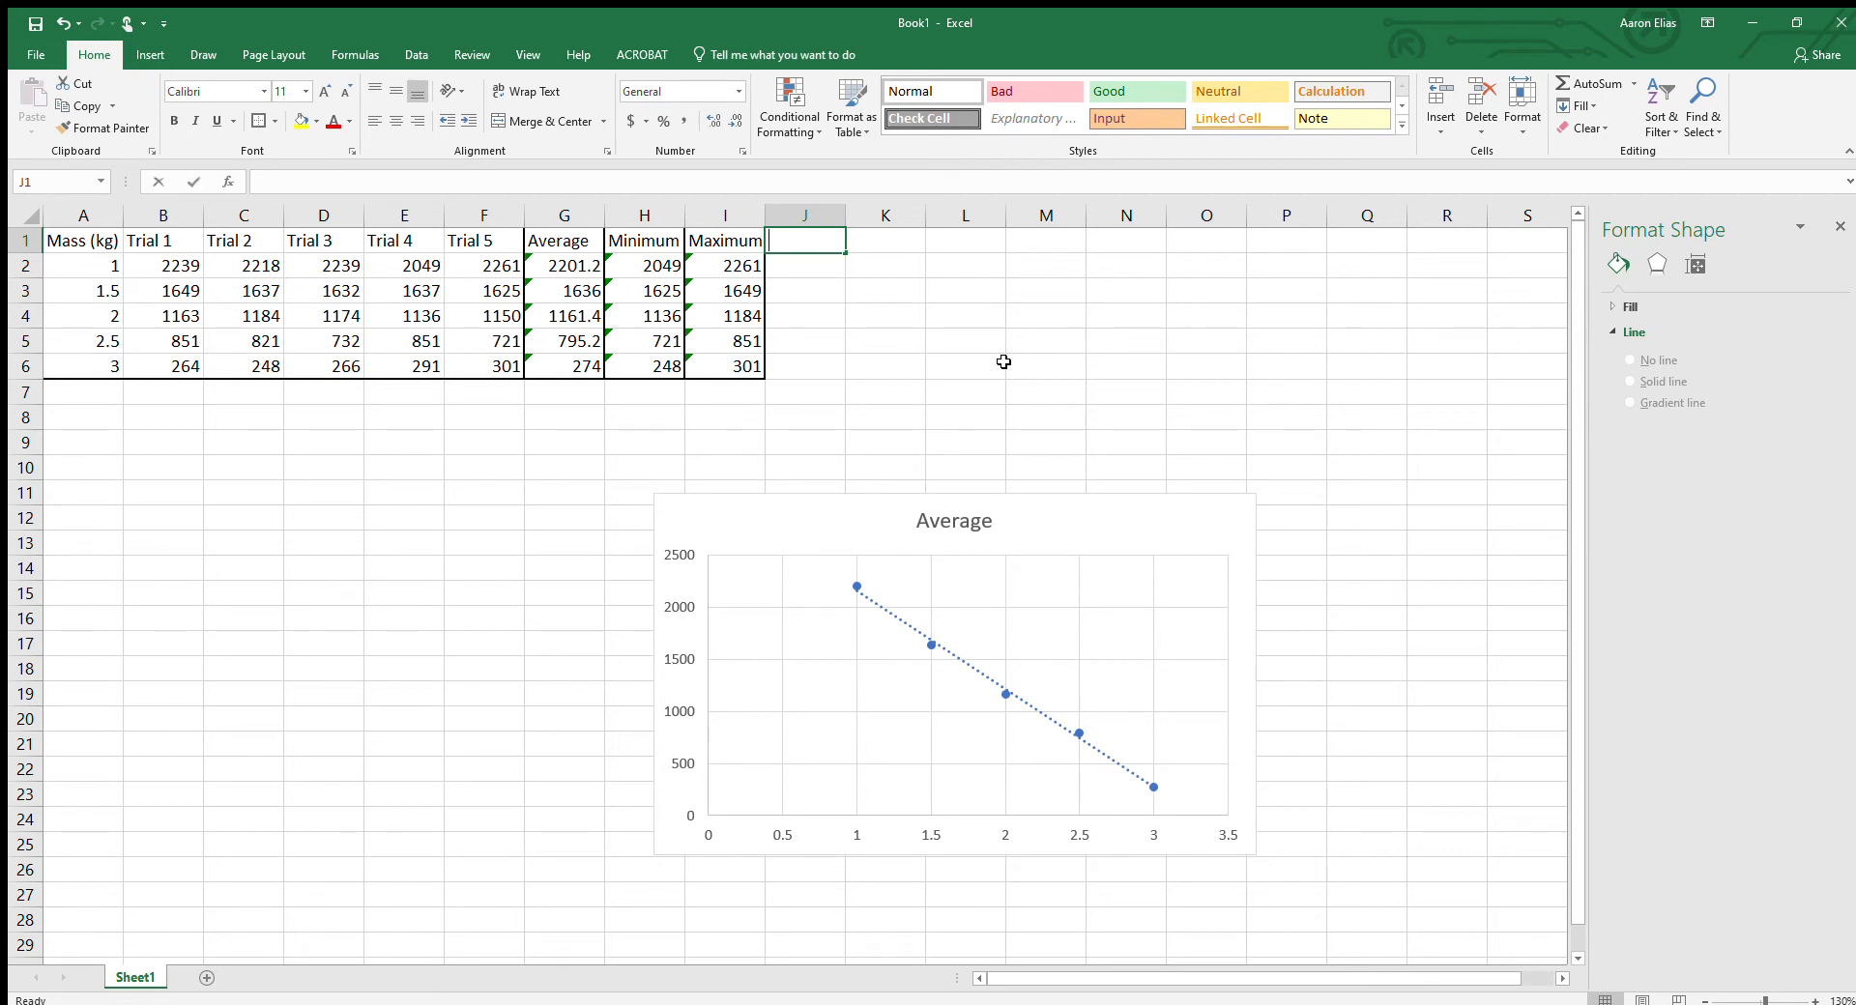
pyautogui.write('Positive Er')
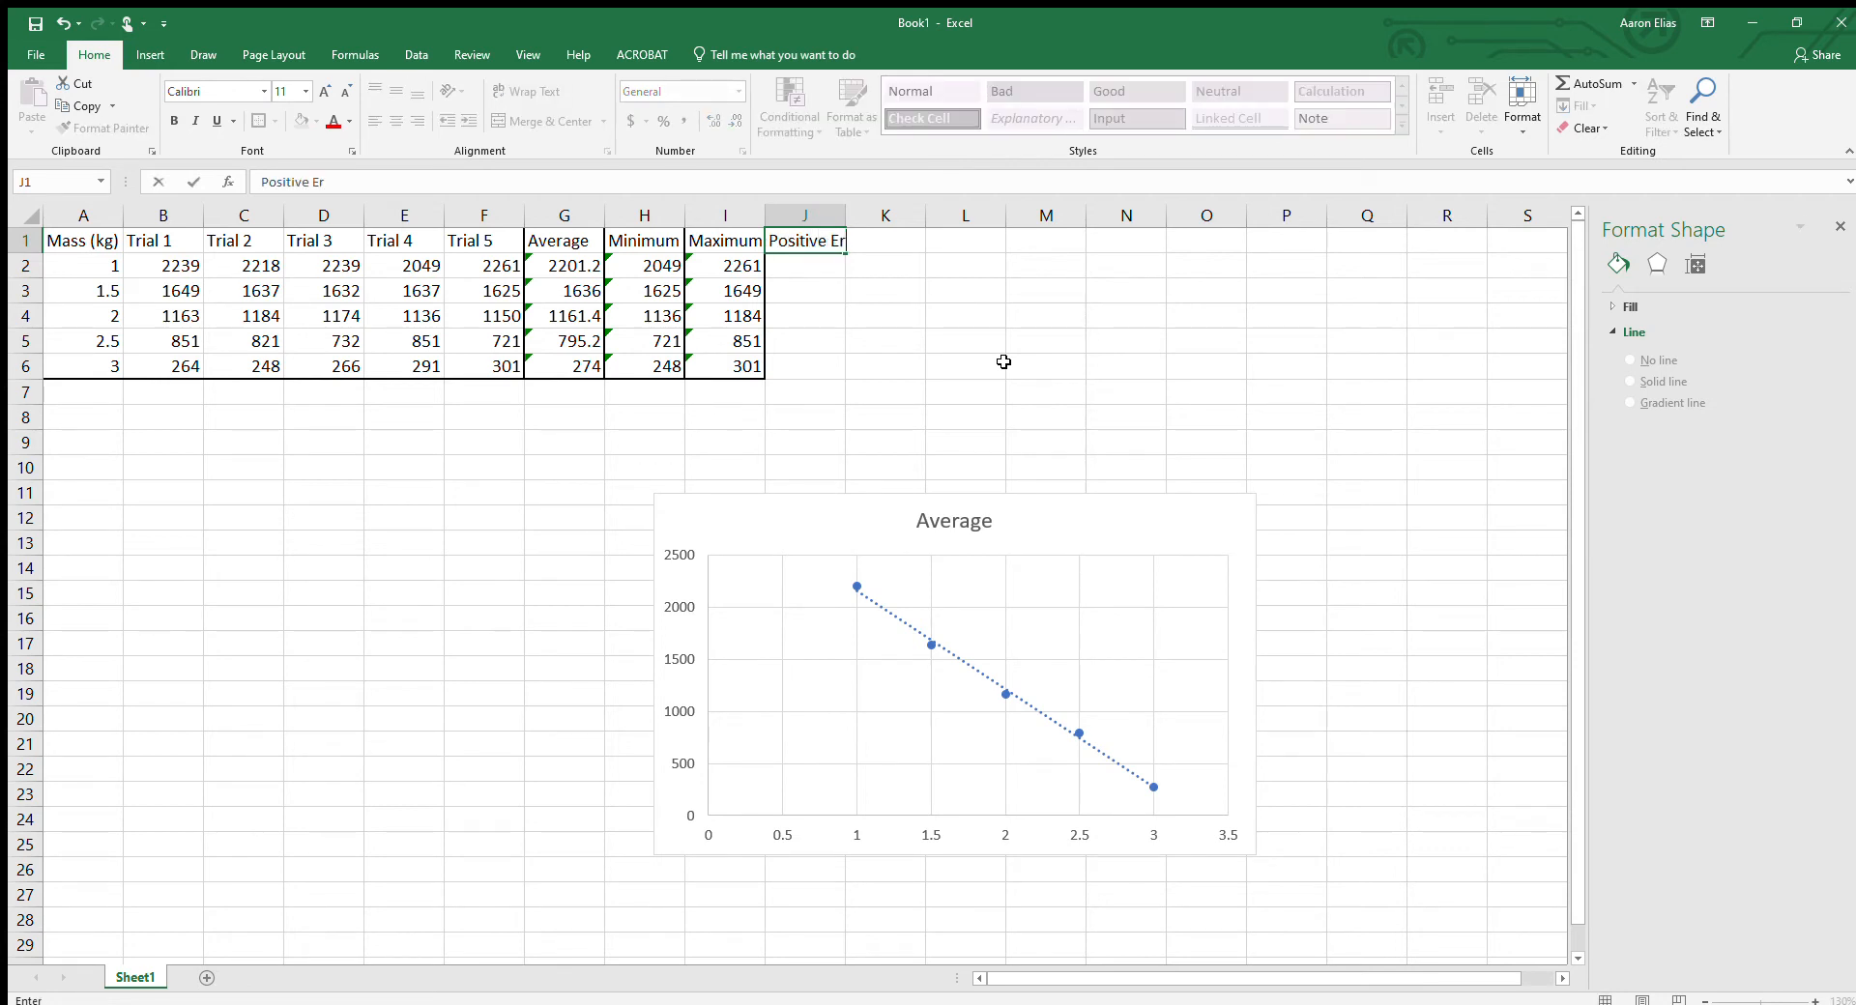
pyautogui.write('ror')
pyautogui.press('Return')
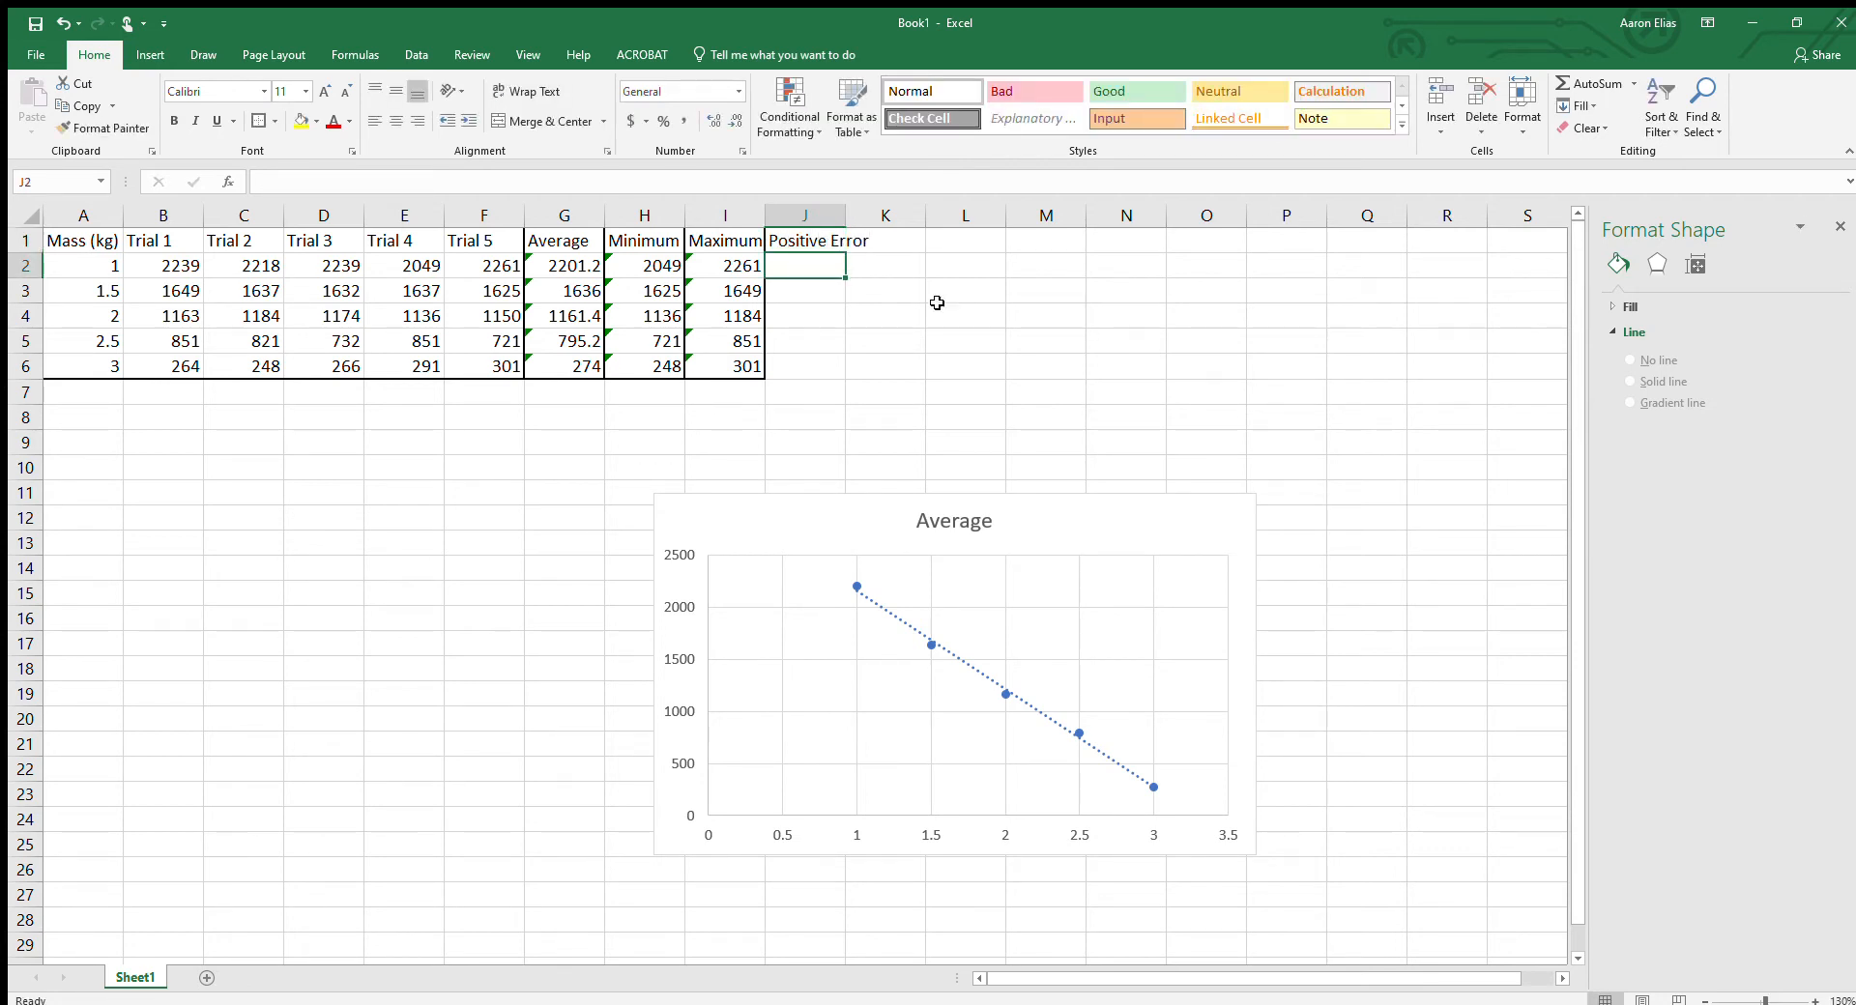
pyautogui.click(890, 252)
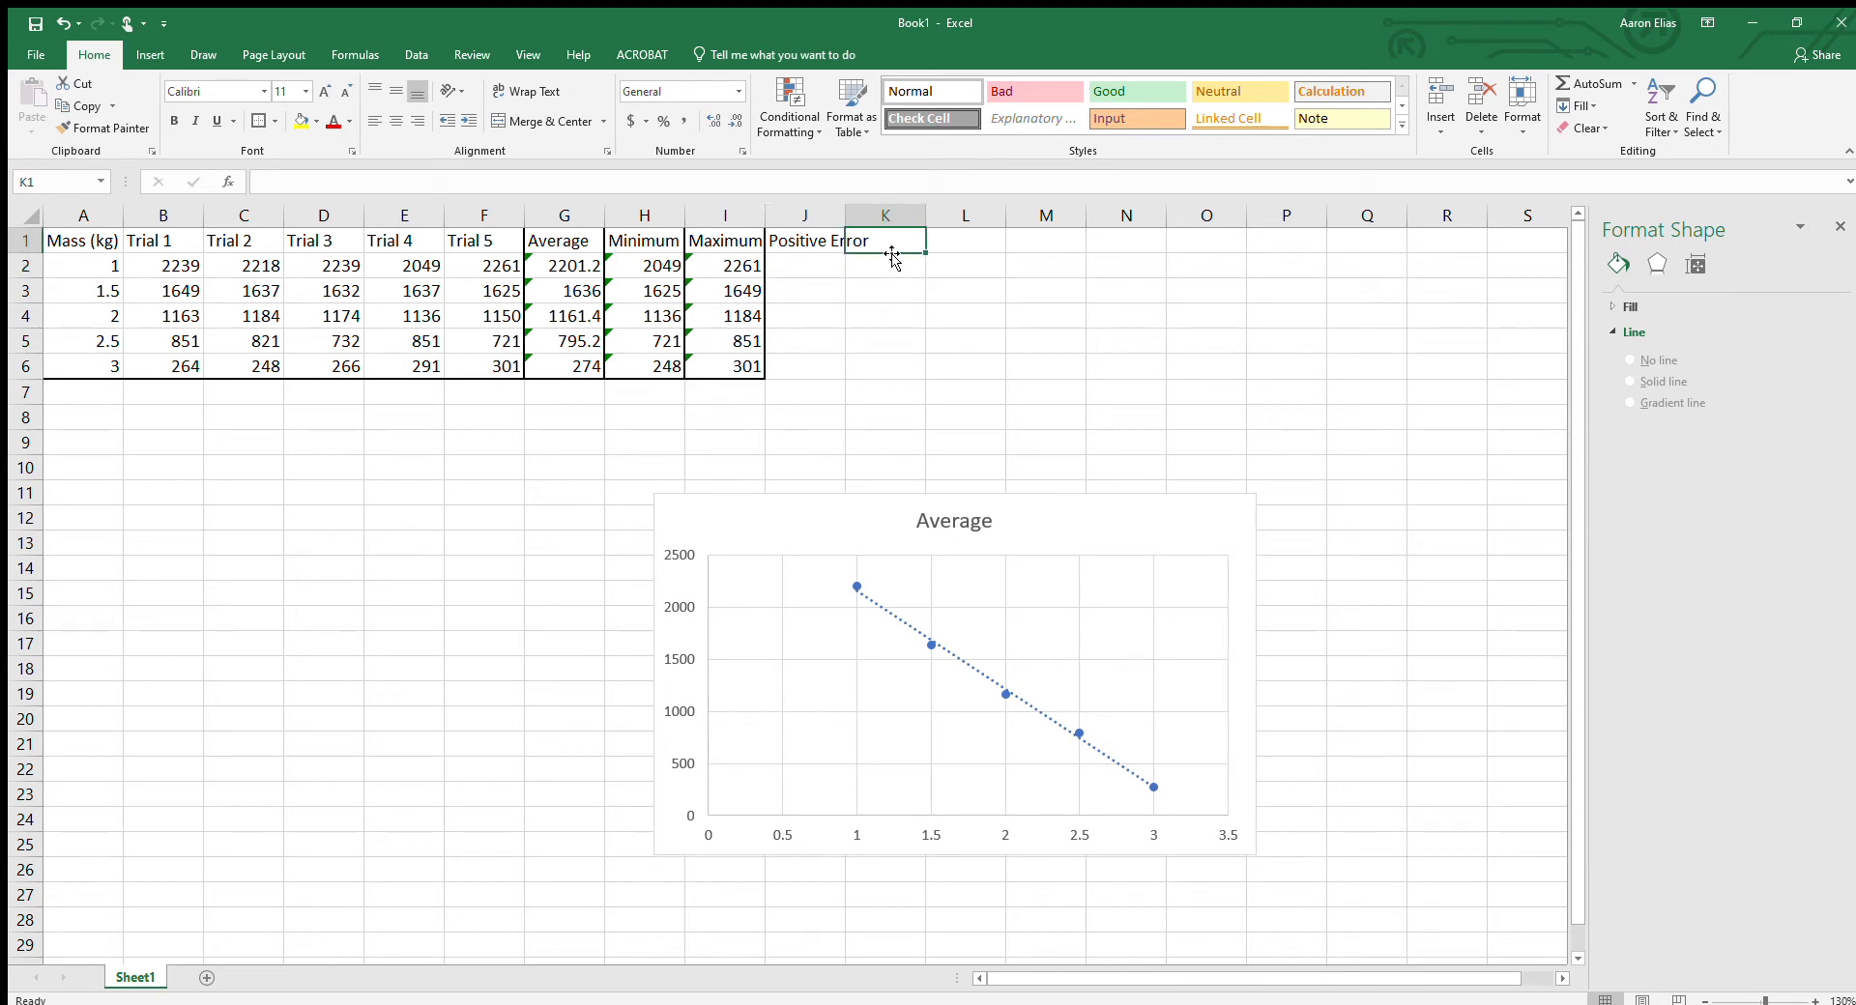
pyautogui.write('Negative E')
pyautogui.write('rror')
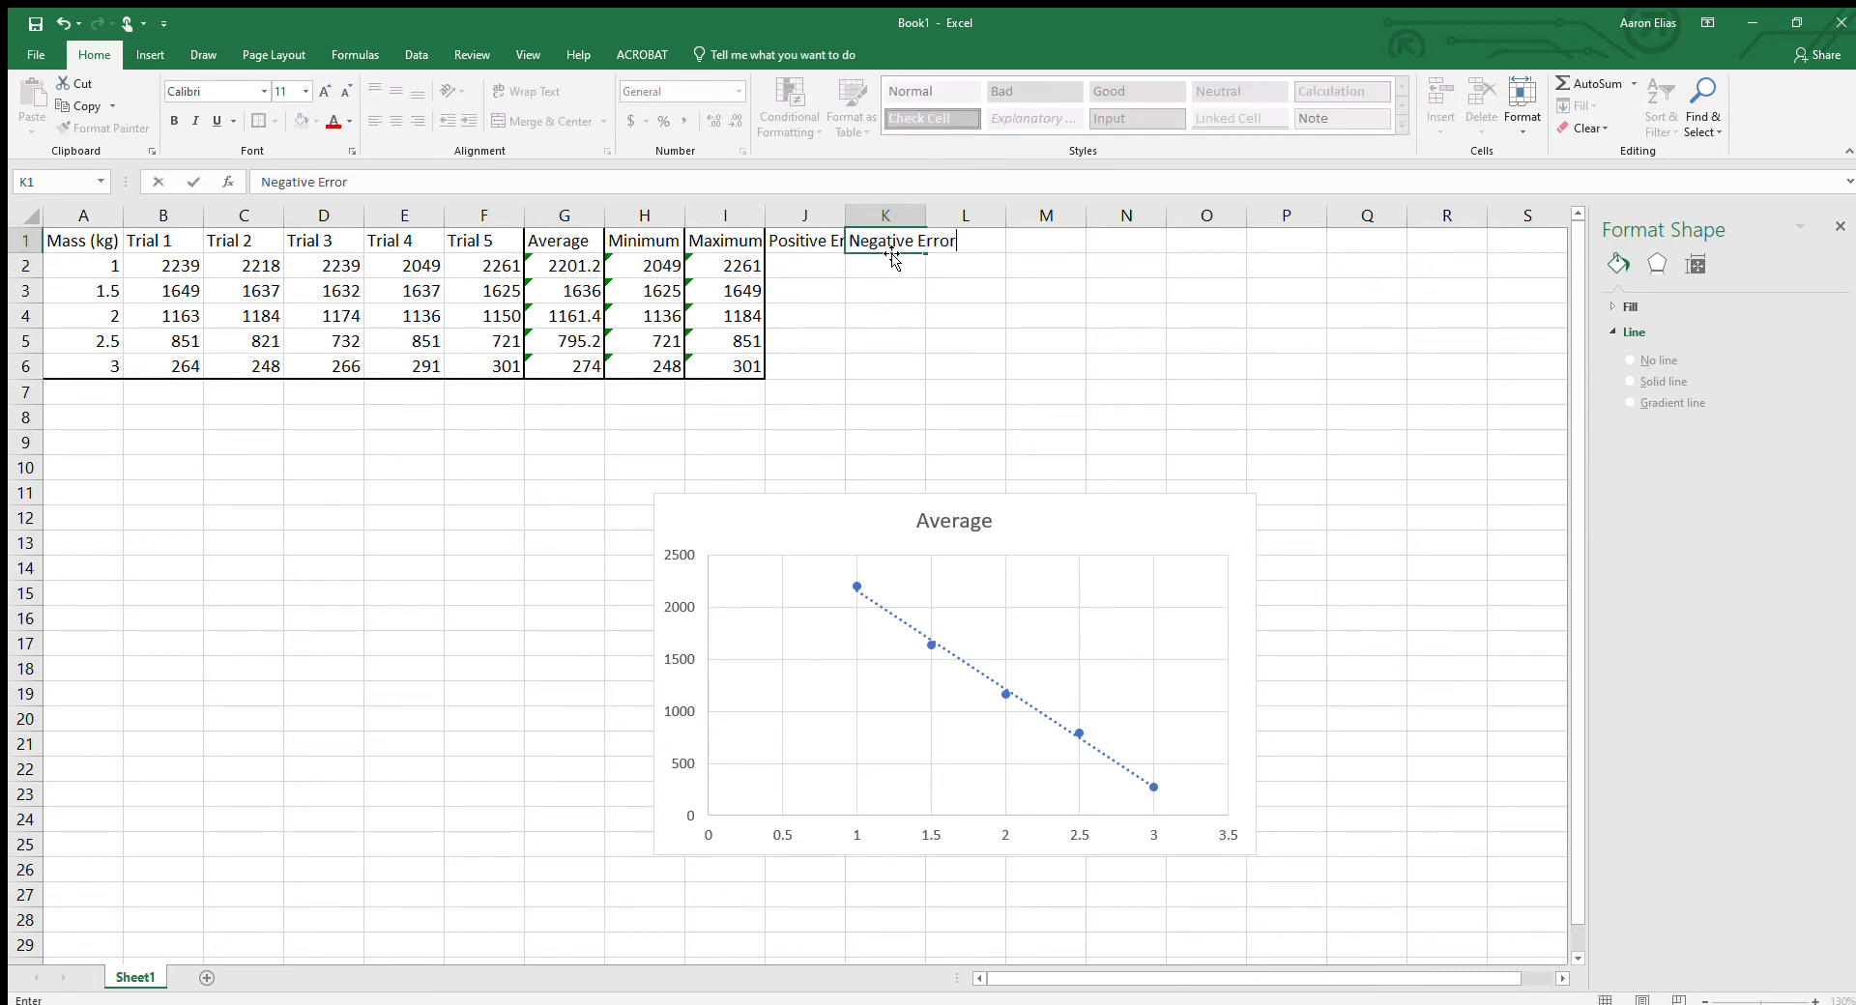
pyautogui.press('Return')
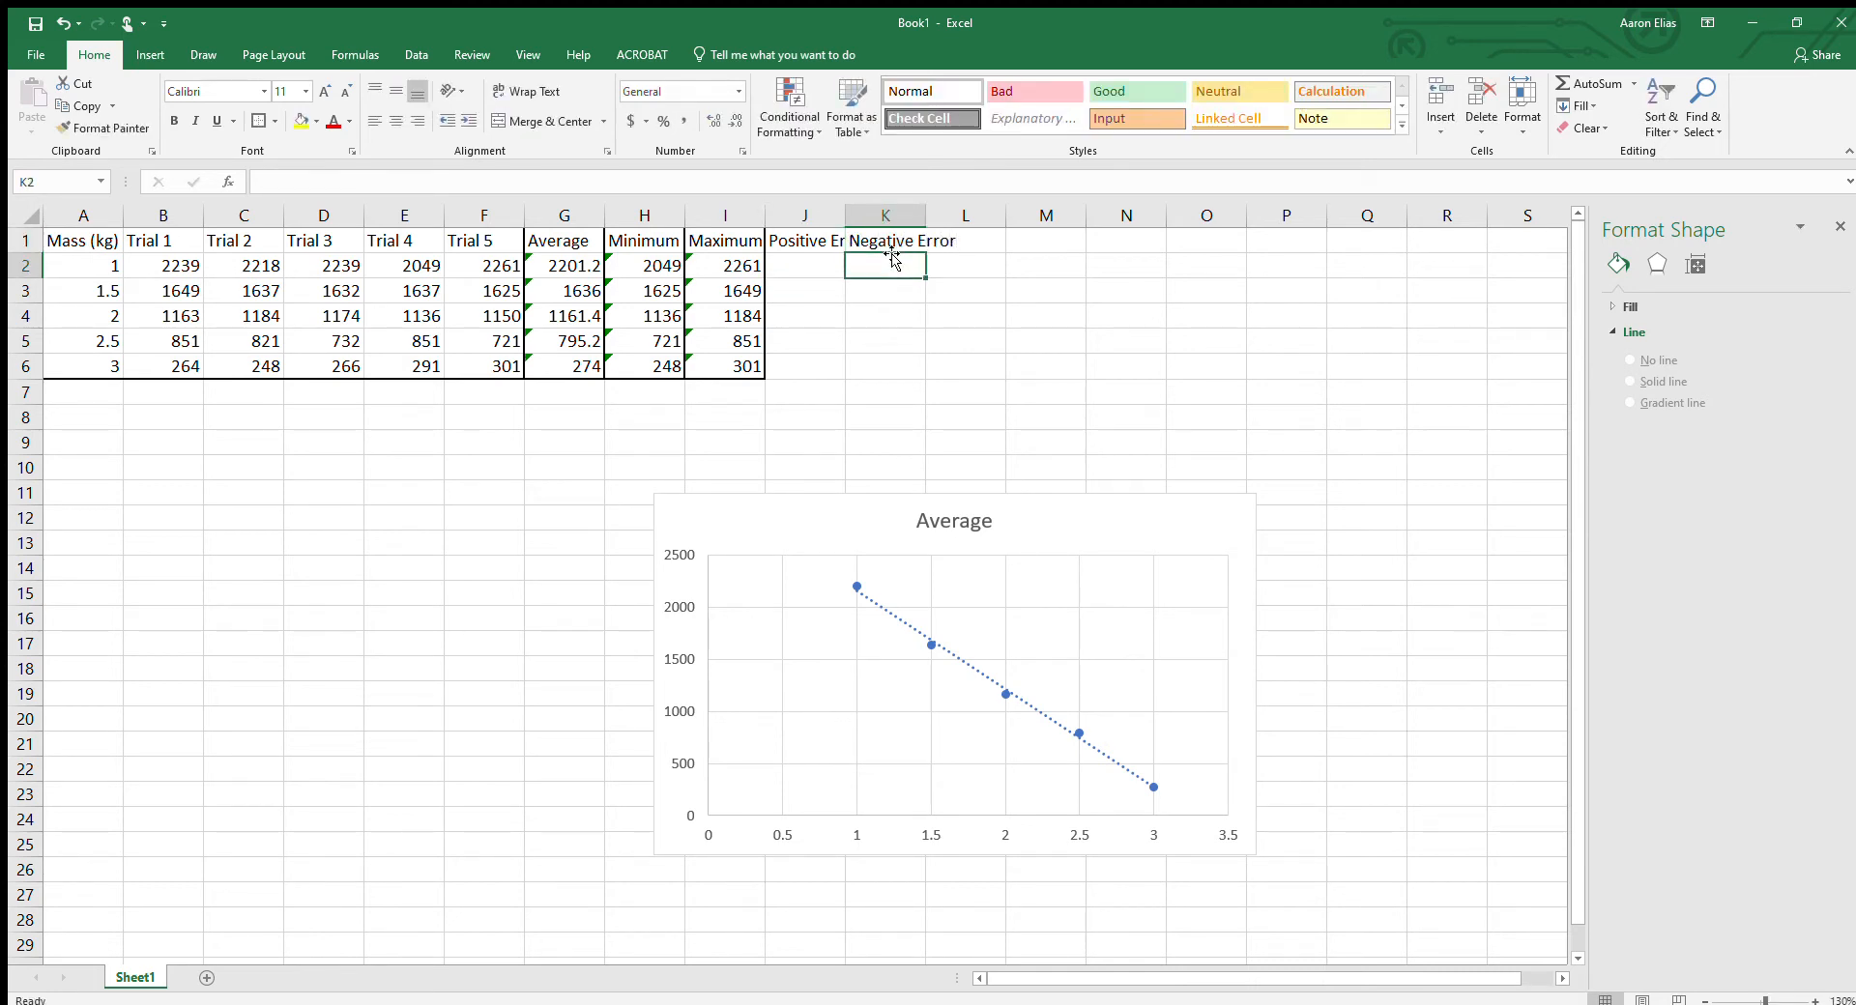
# Calculate the positive error in J2 as maximum minus average with the formula =I2-G2.
pyautogui.click(781, 270)
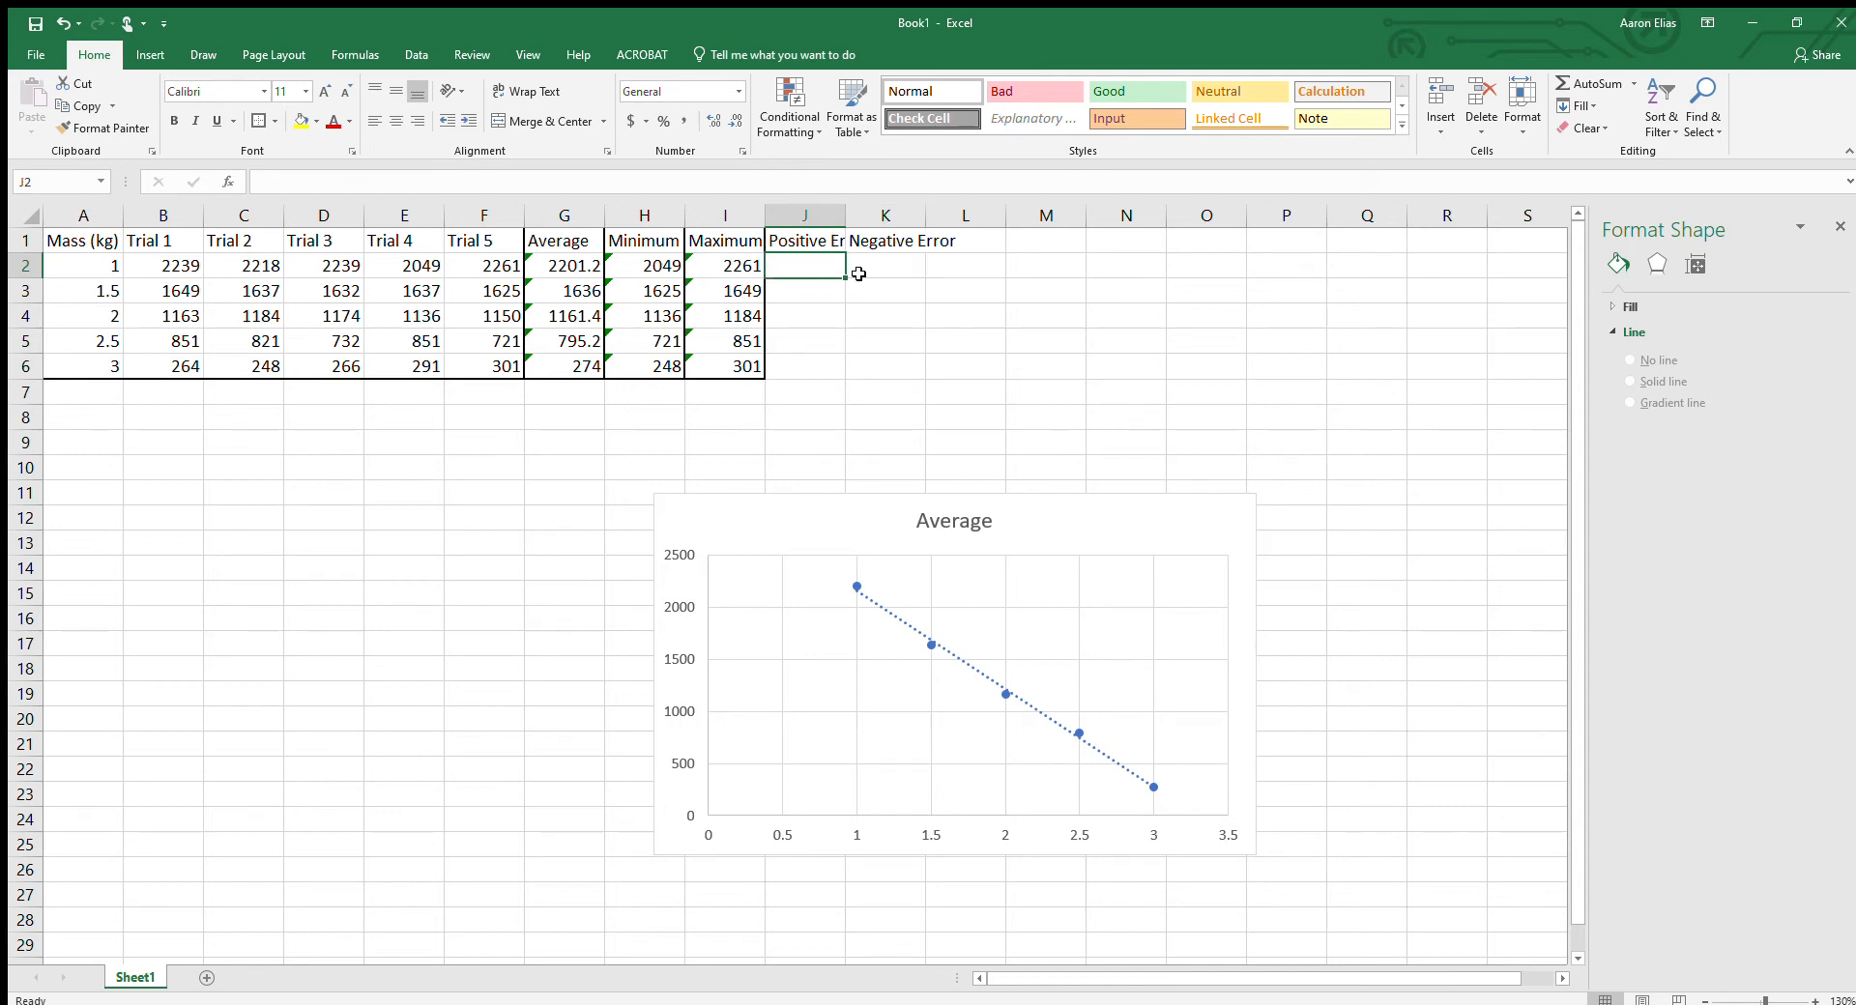
pyautogui.write('=')
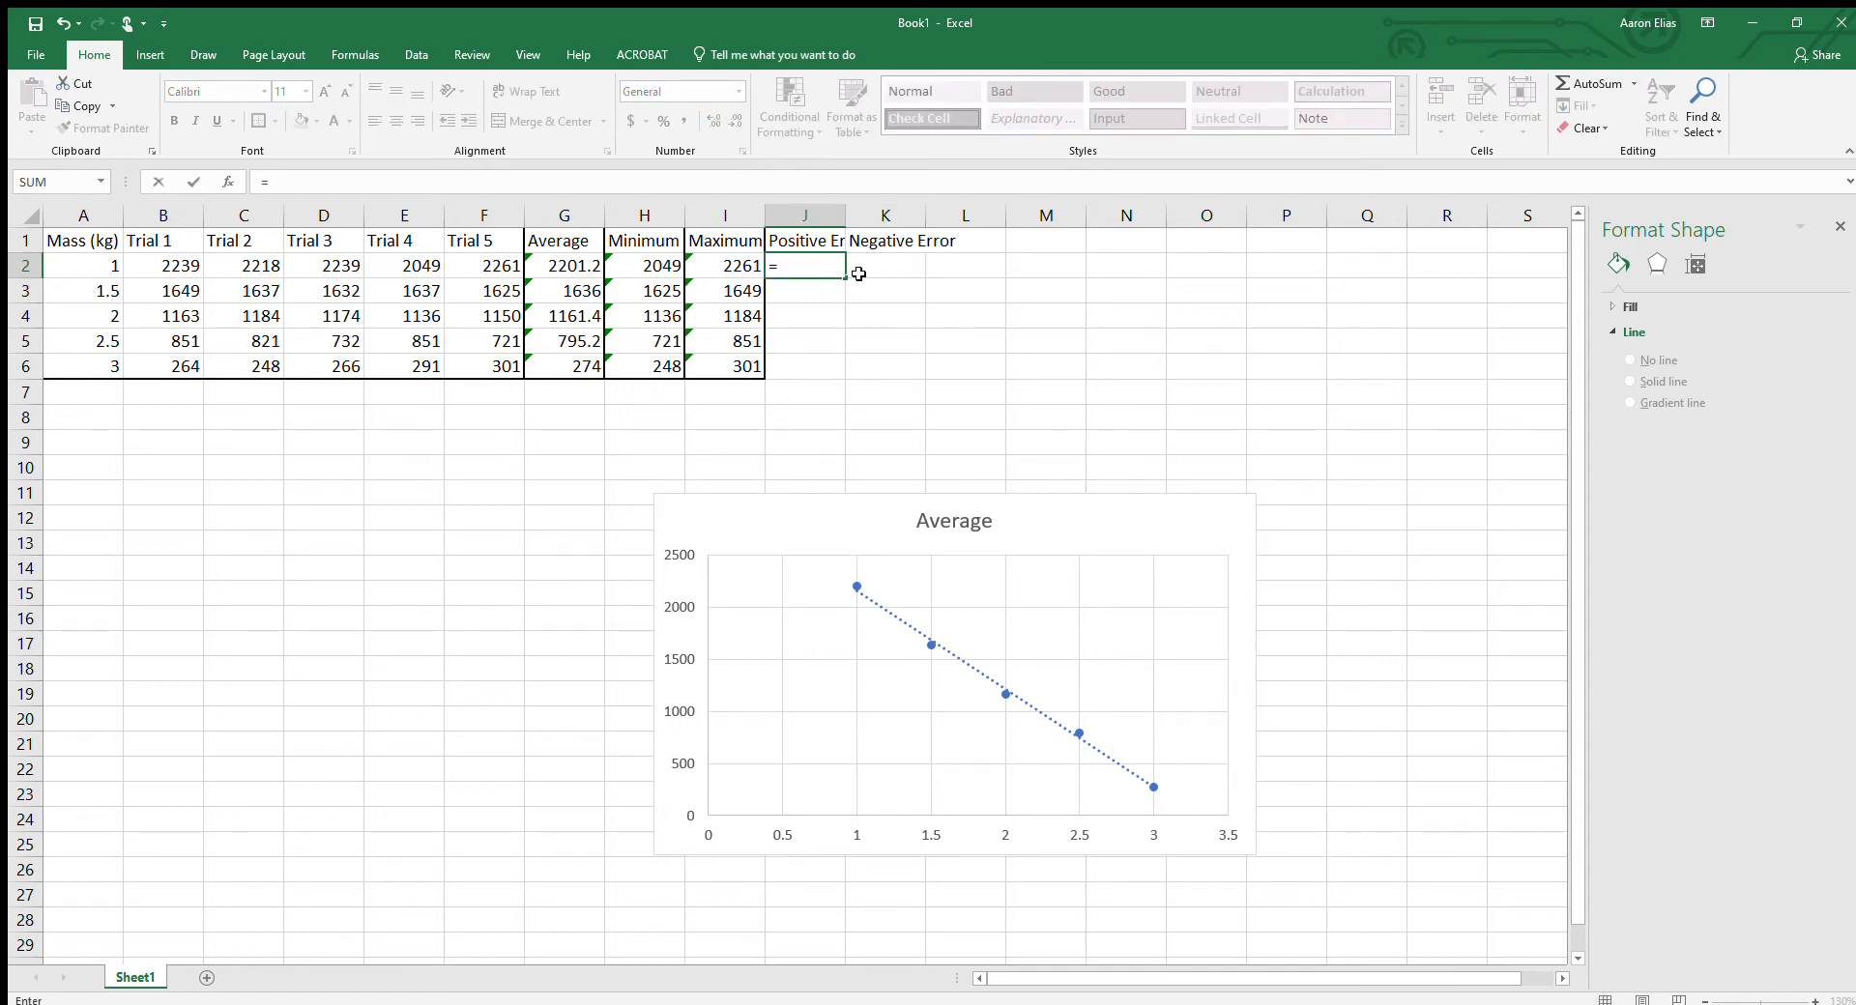
pyautogui.press('Left')
pyautogui.write('-')
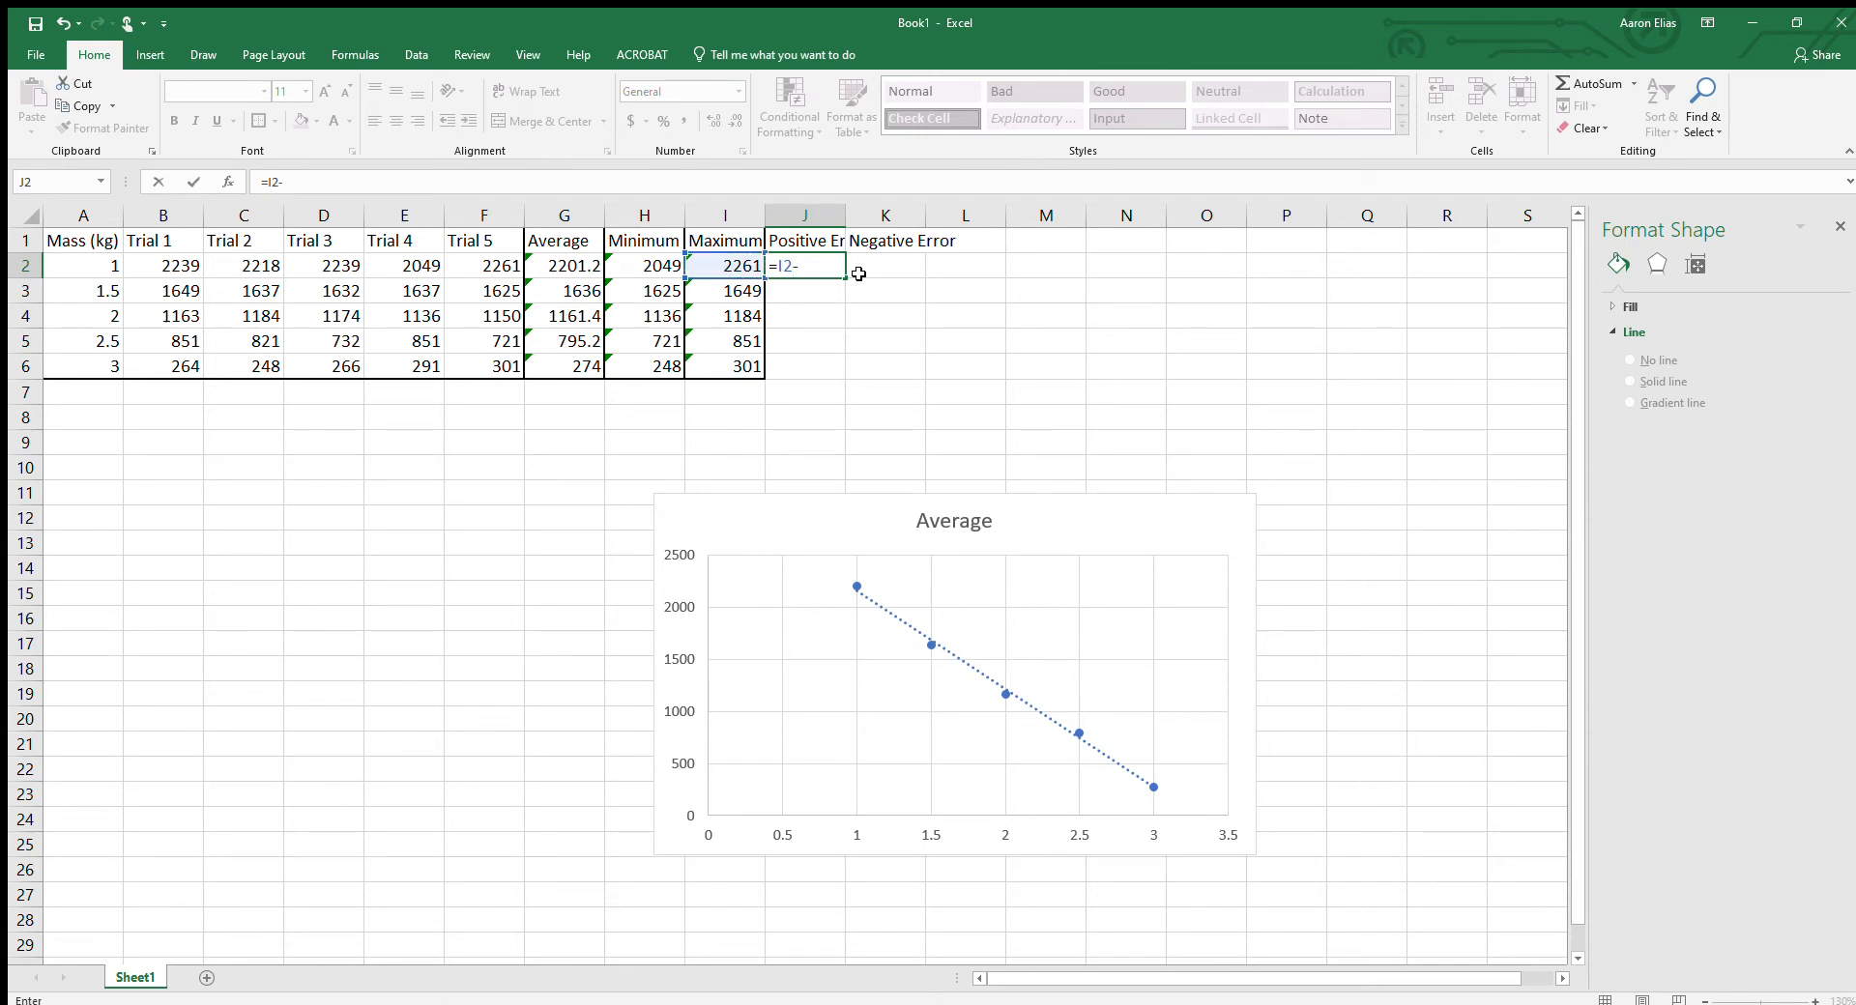
pyautogui.press('Left')
pyautogui.press('Left')
pyautogui.press('Left')
pyautogui.press('Return')
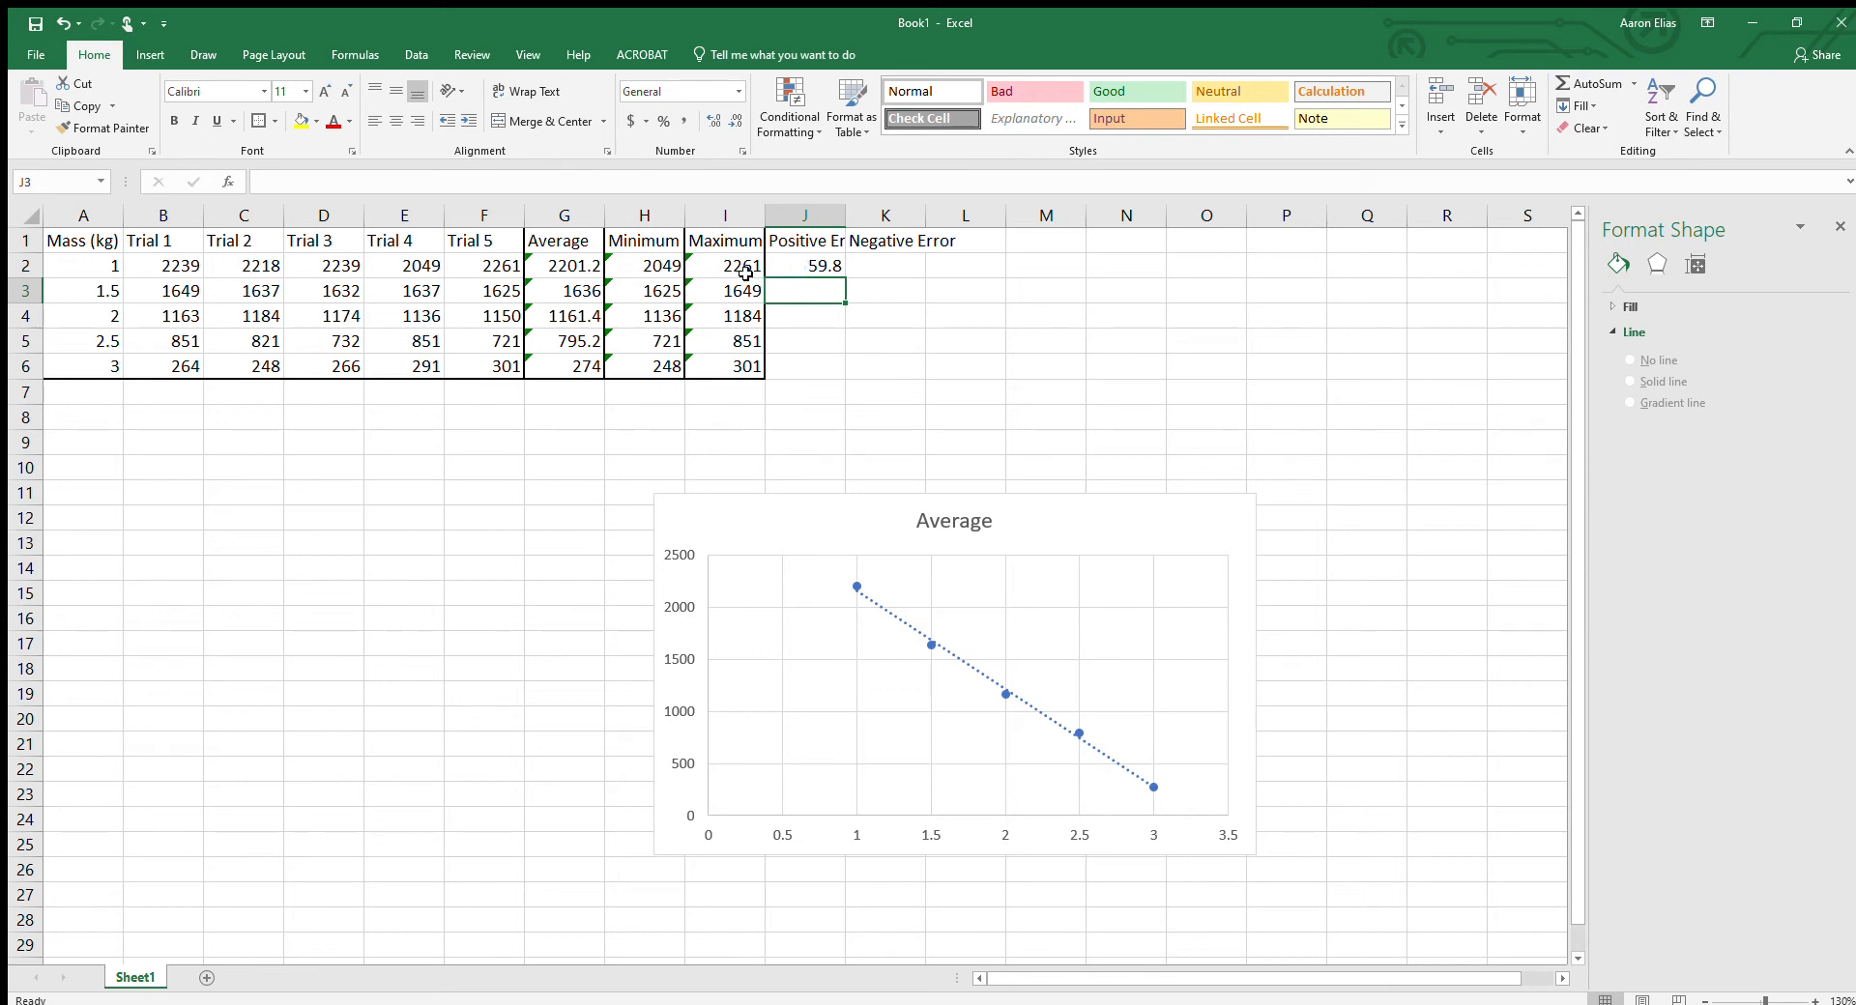
# Fill the positive error formula from J2 down through J6.
pyautogui.click(851, 265)
pyautogui.click(835, 275)
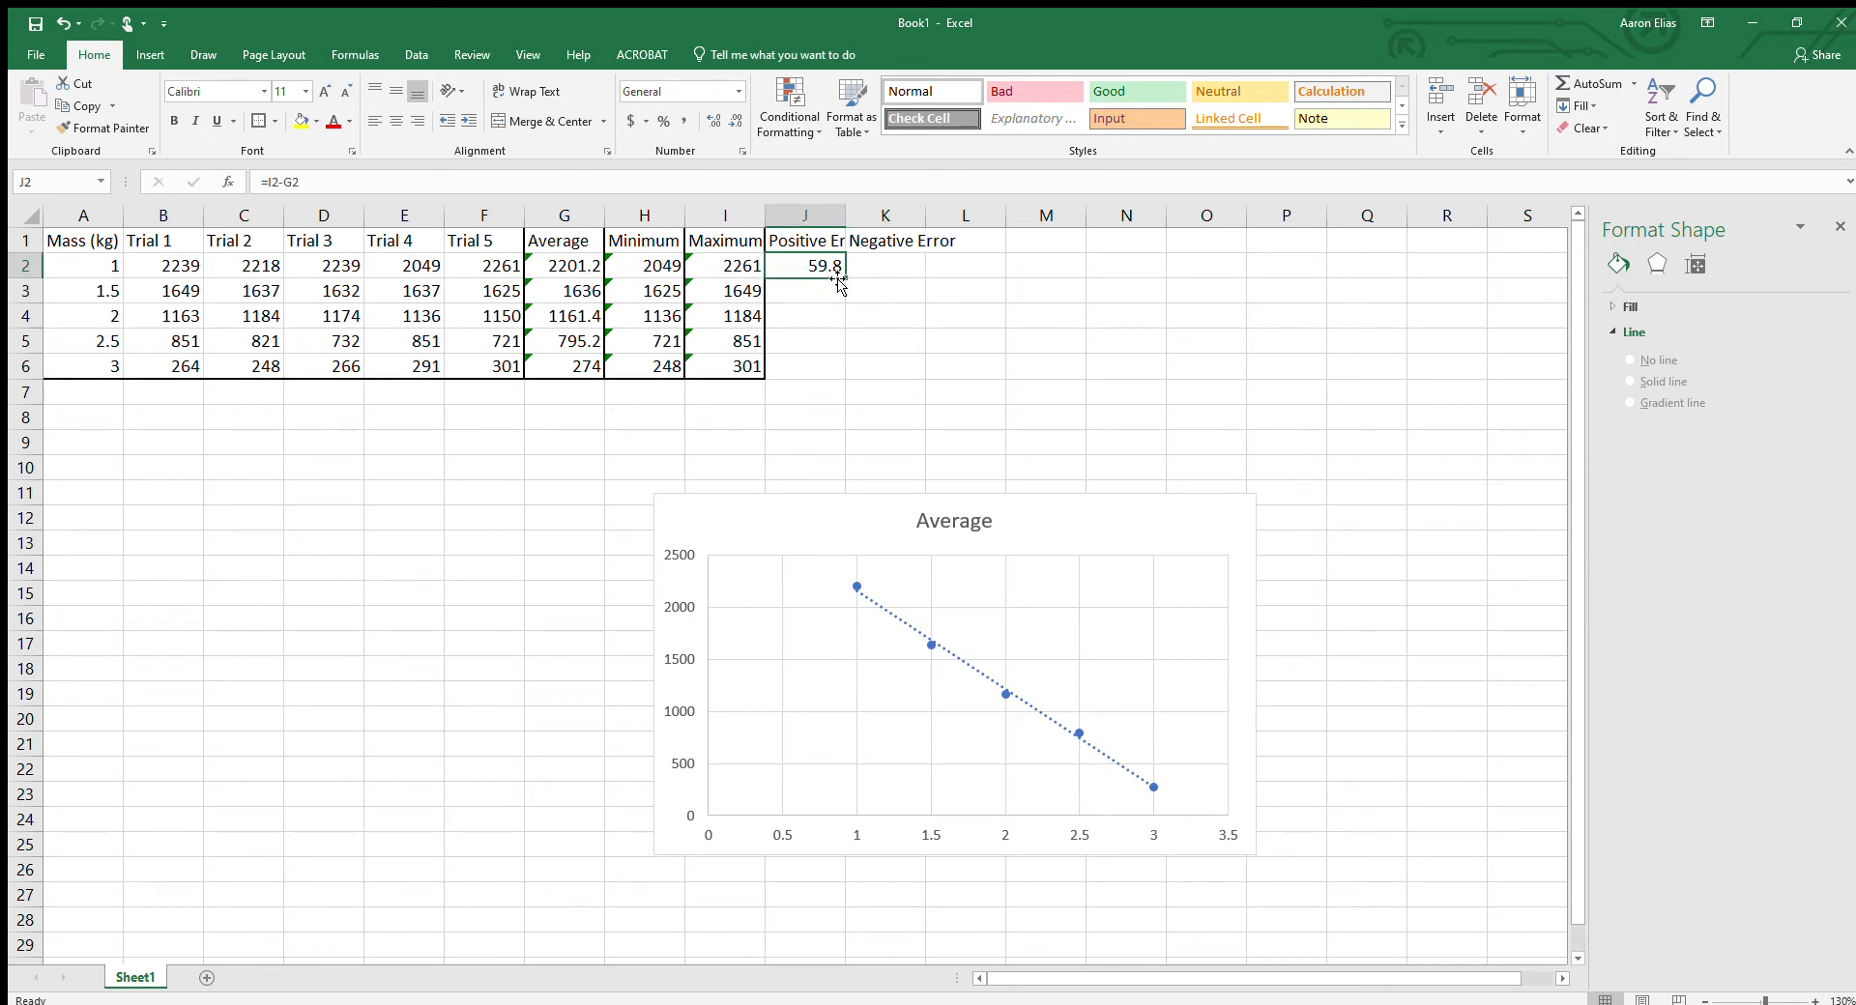
pyautogui.moveTo(843, 277); pyautogui.dragTo(839, 373)
pyautogui.click(913, 422)
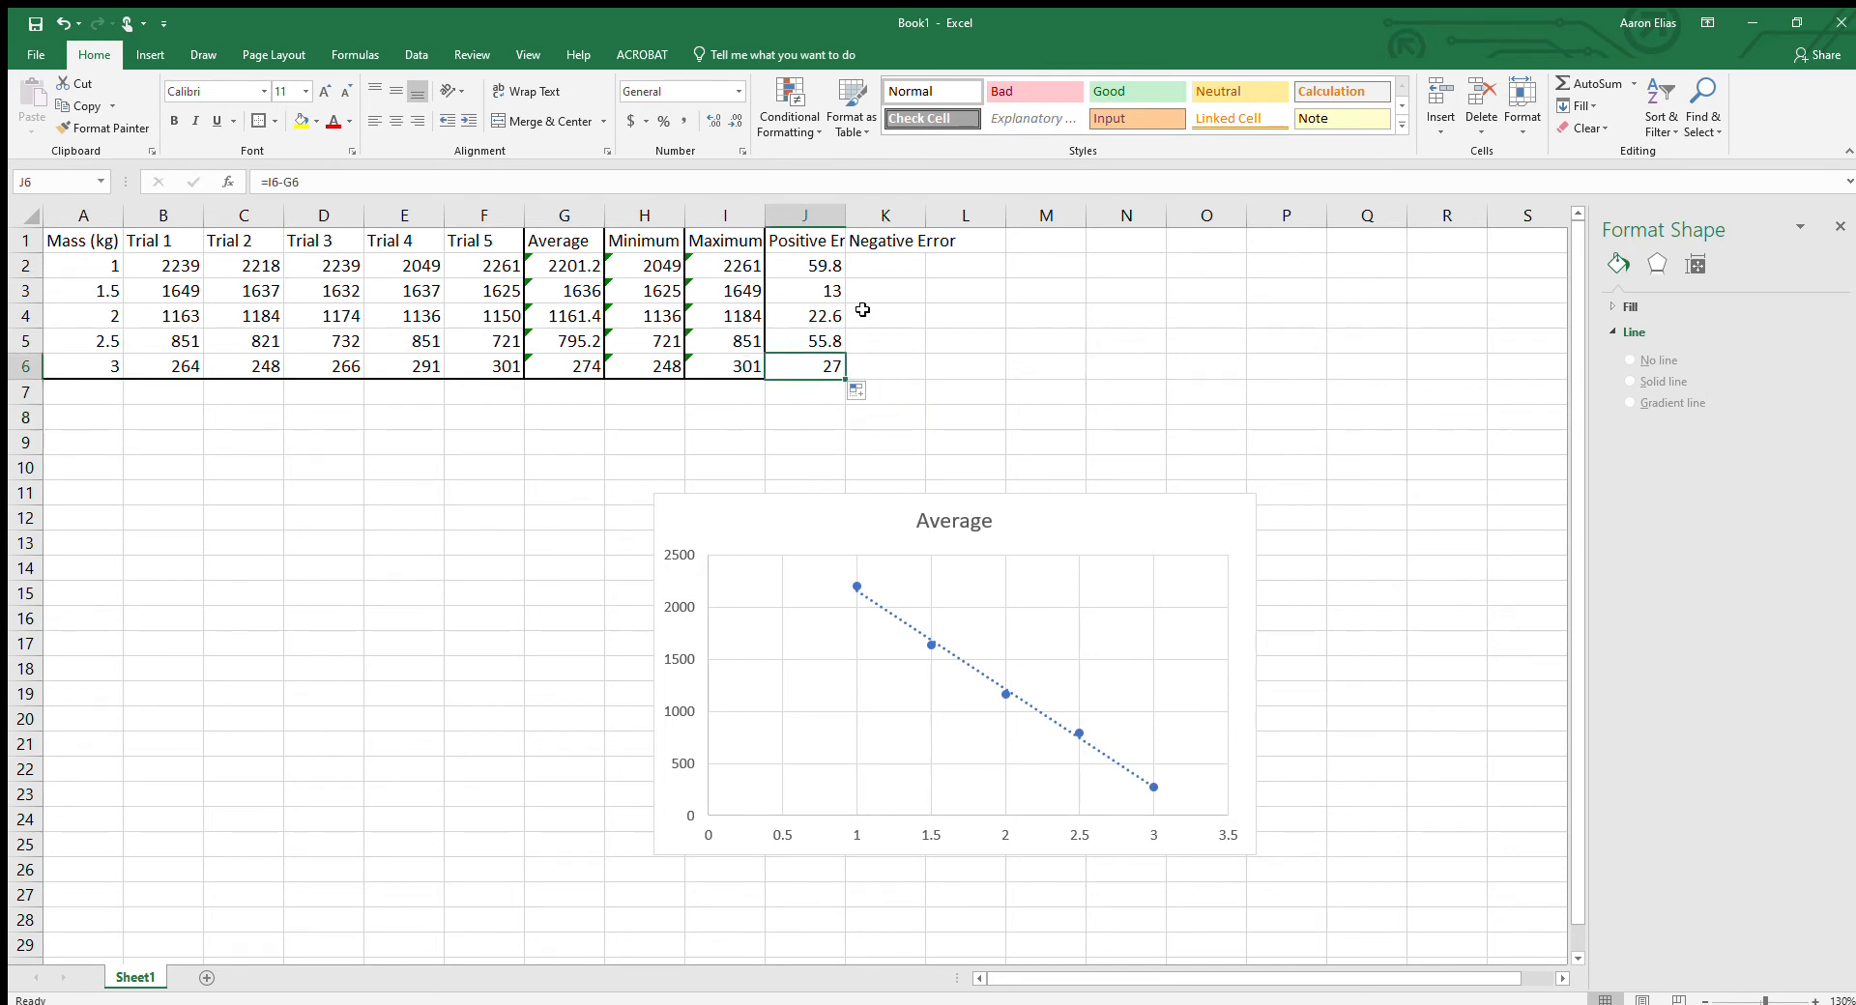
# Calculate the negative error in K2 as average minus minimum with the formula =G2-H2.
pyautogui.click(882, 262)
pyautogui.write('=')
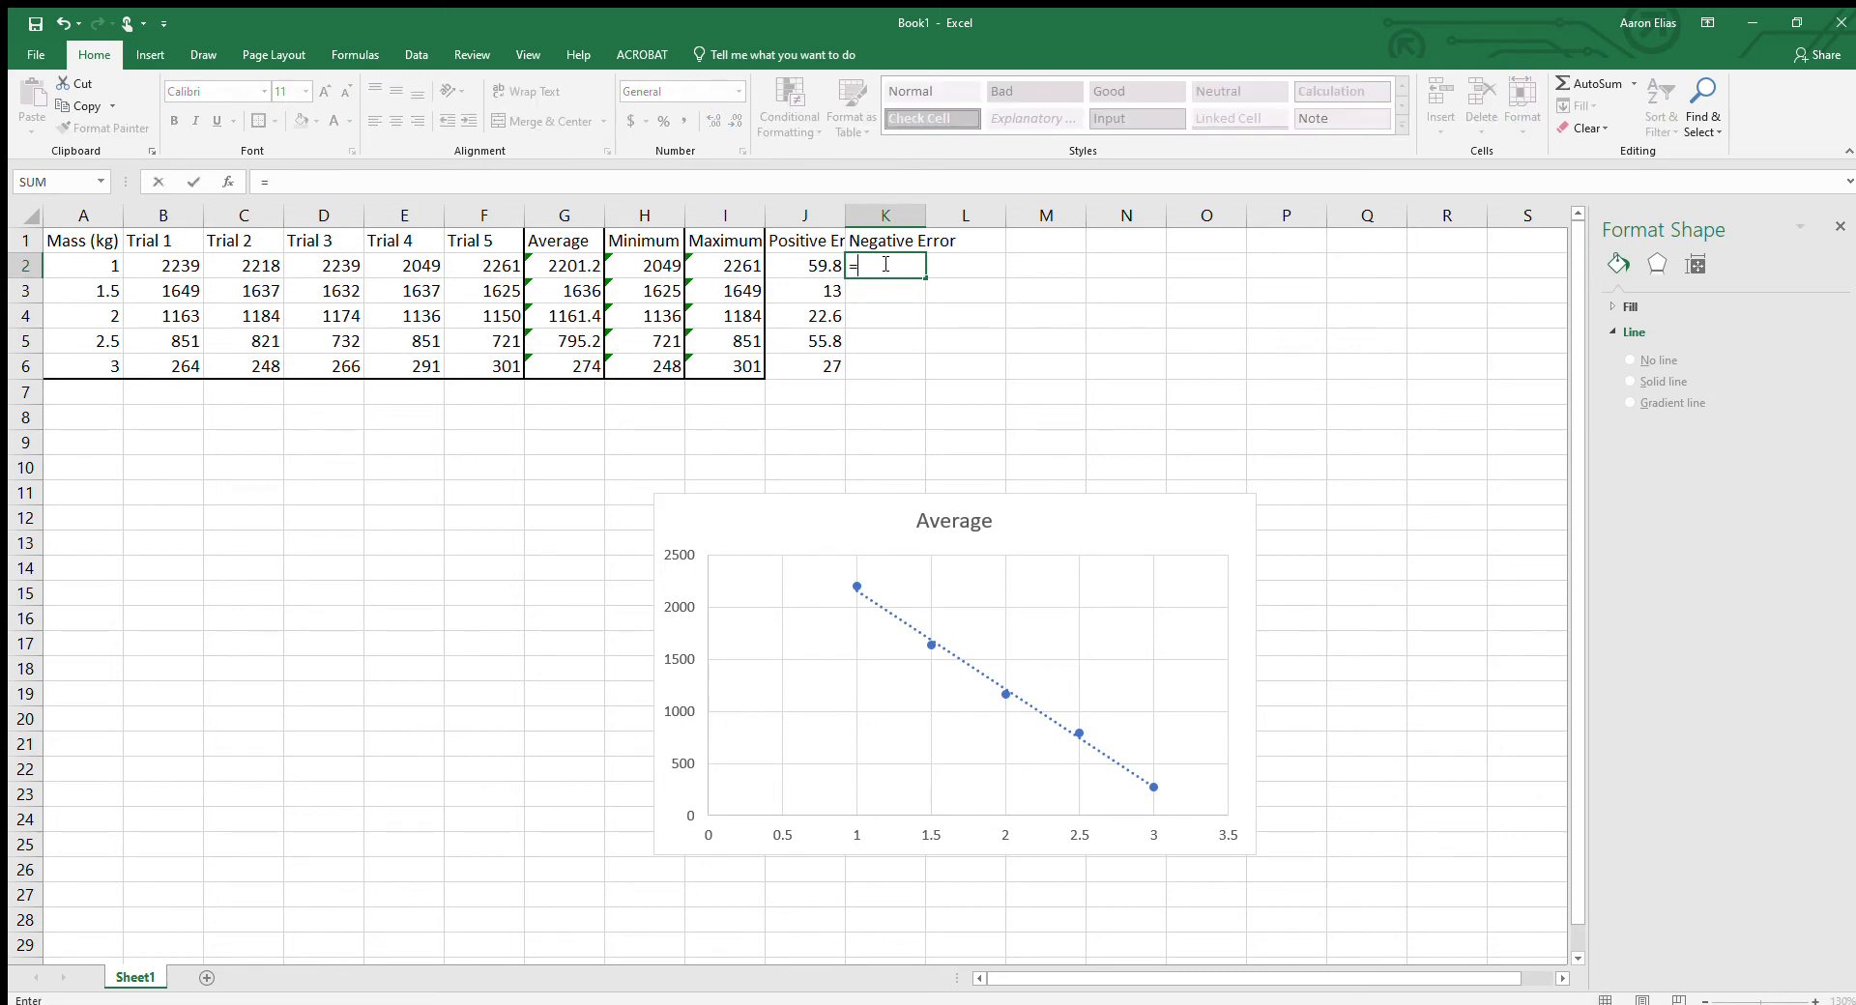
pyautogui.press('Left')
pyautogui.press('Left')
pyautogui.press('Left')
pyautogui.press('Left')
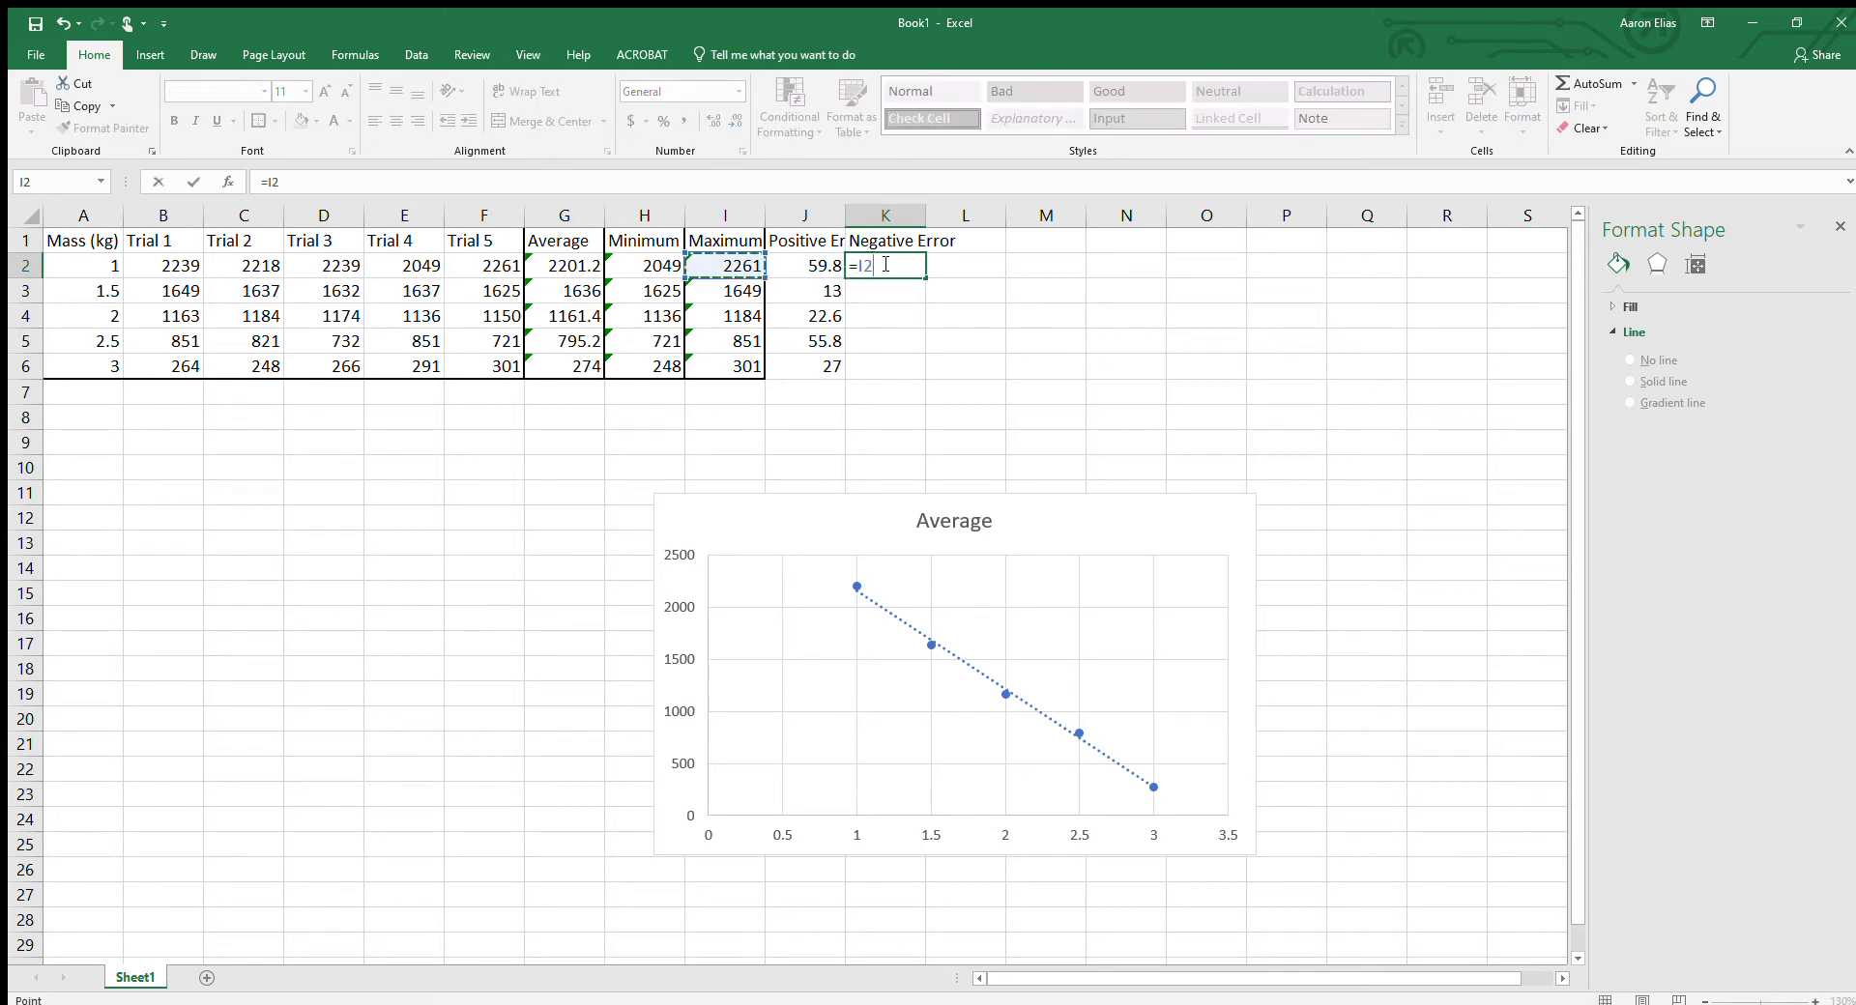
pyautogui.write('-')
pyautogui.press('Left')
pyautogui.press('Left')
pyautogui.press('Left')
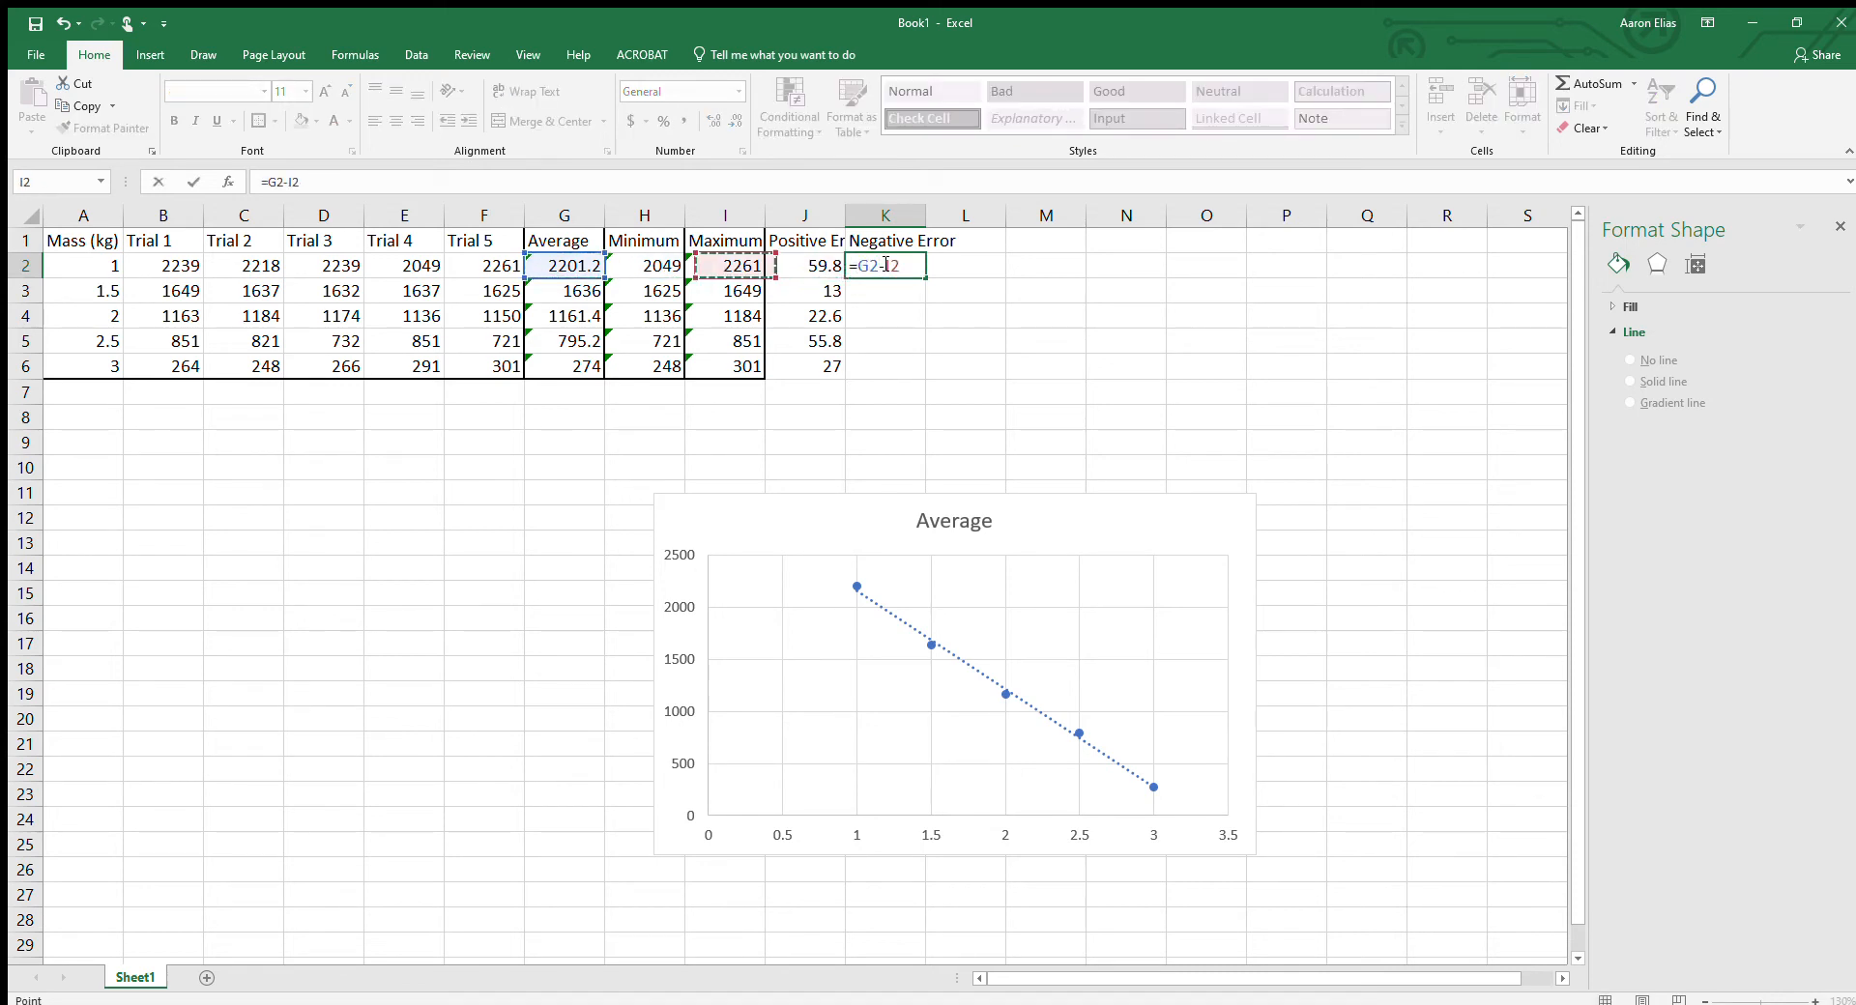
pyautogui.press('Return')
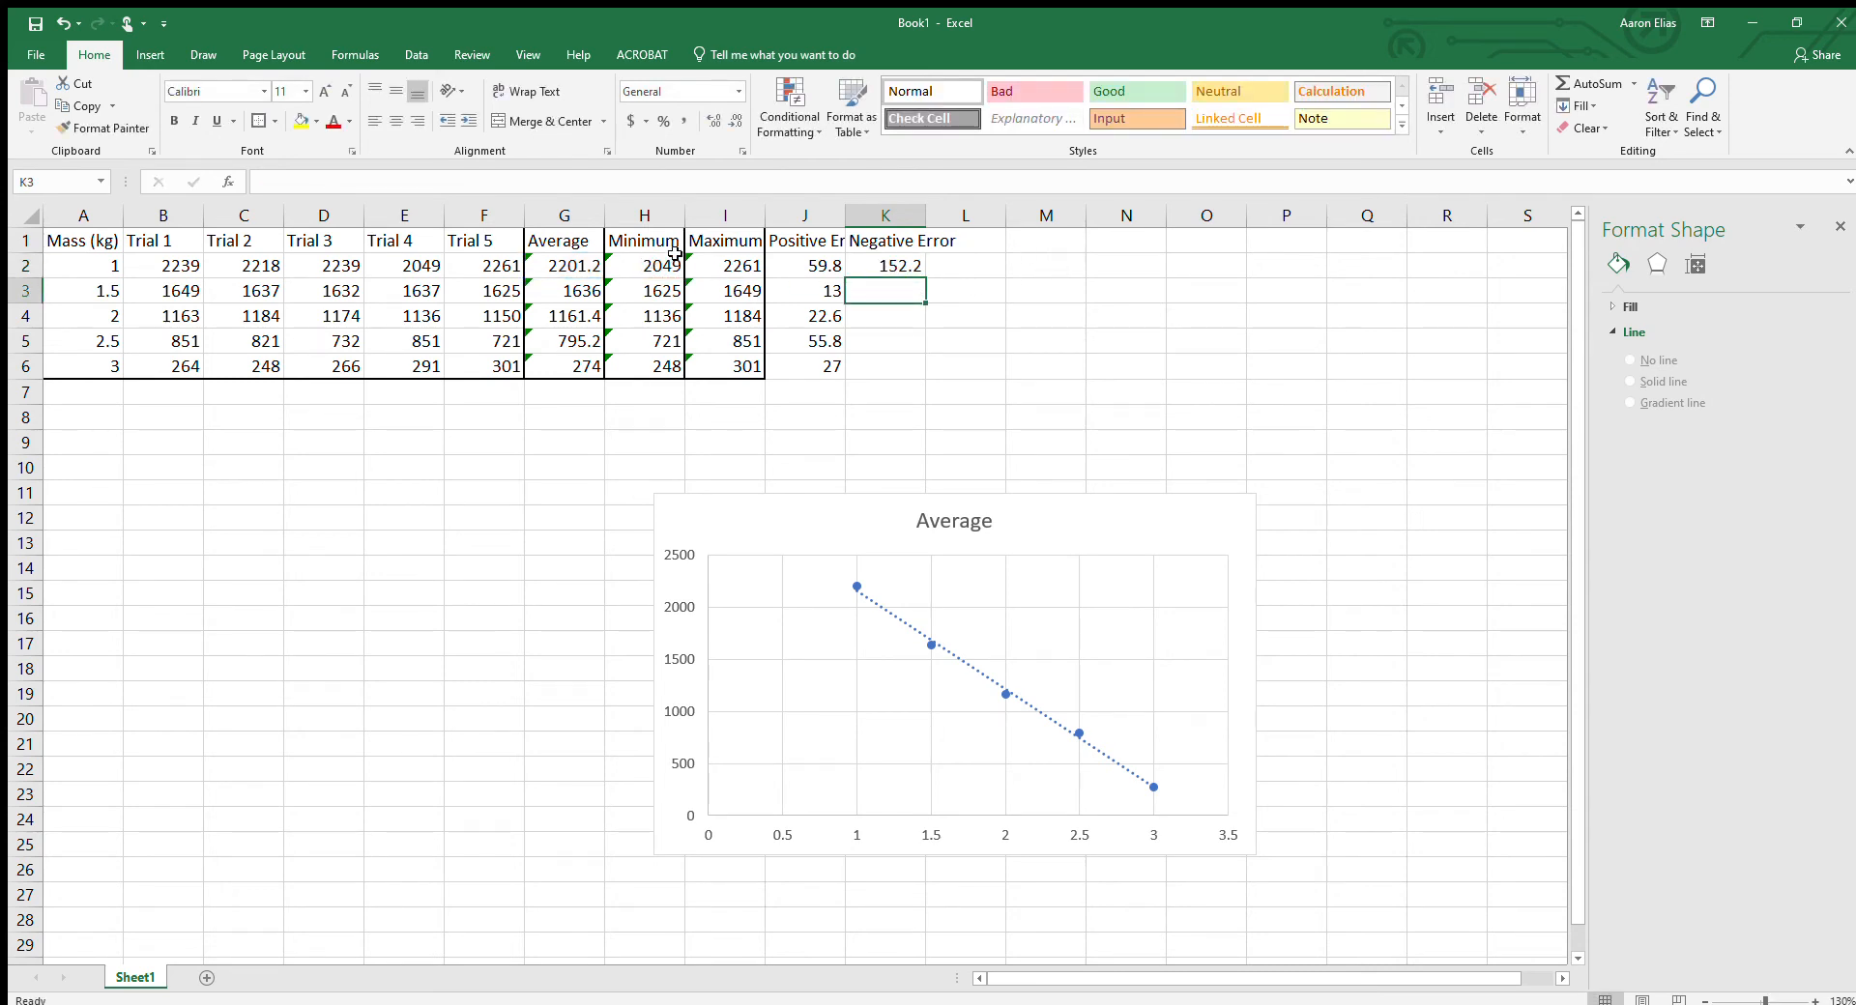
# Fill the negative error formula from K2 down through K6.
pyautogui.click(890, 261)
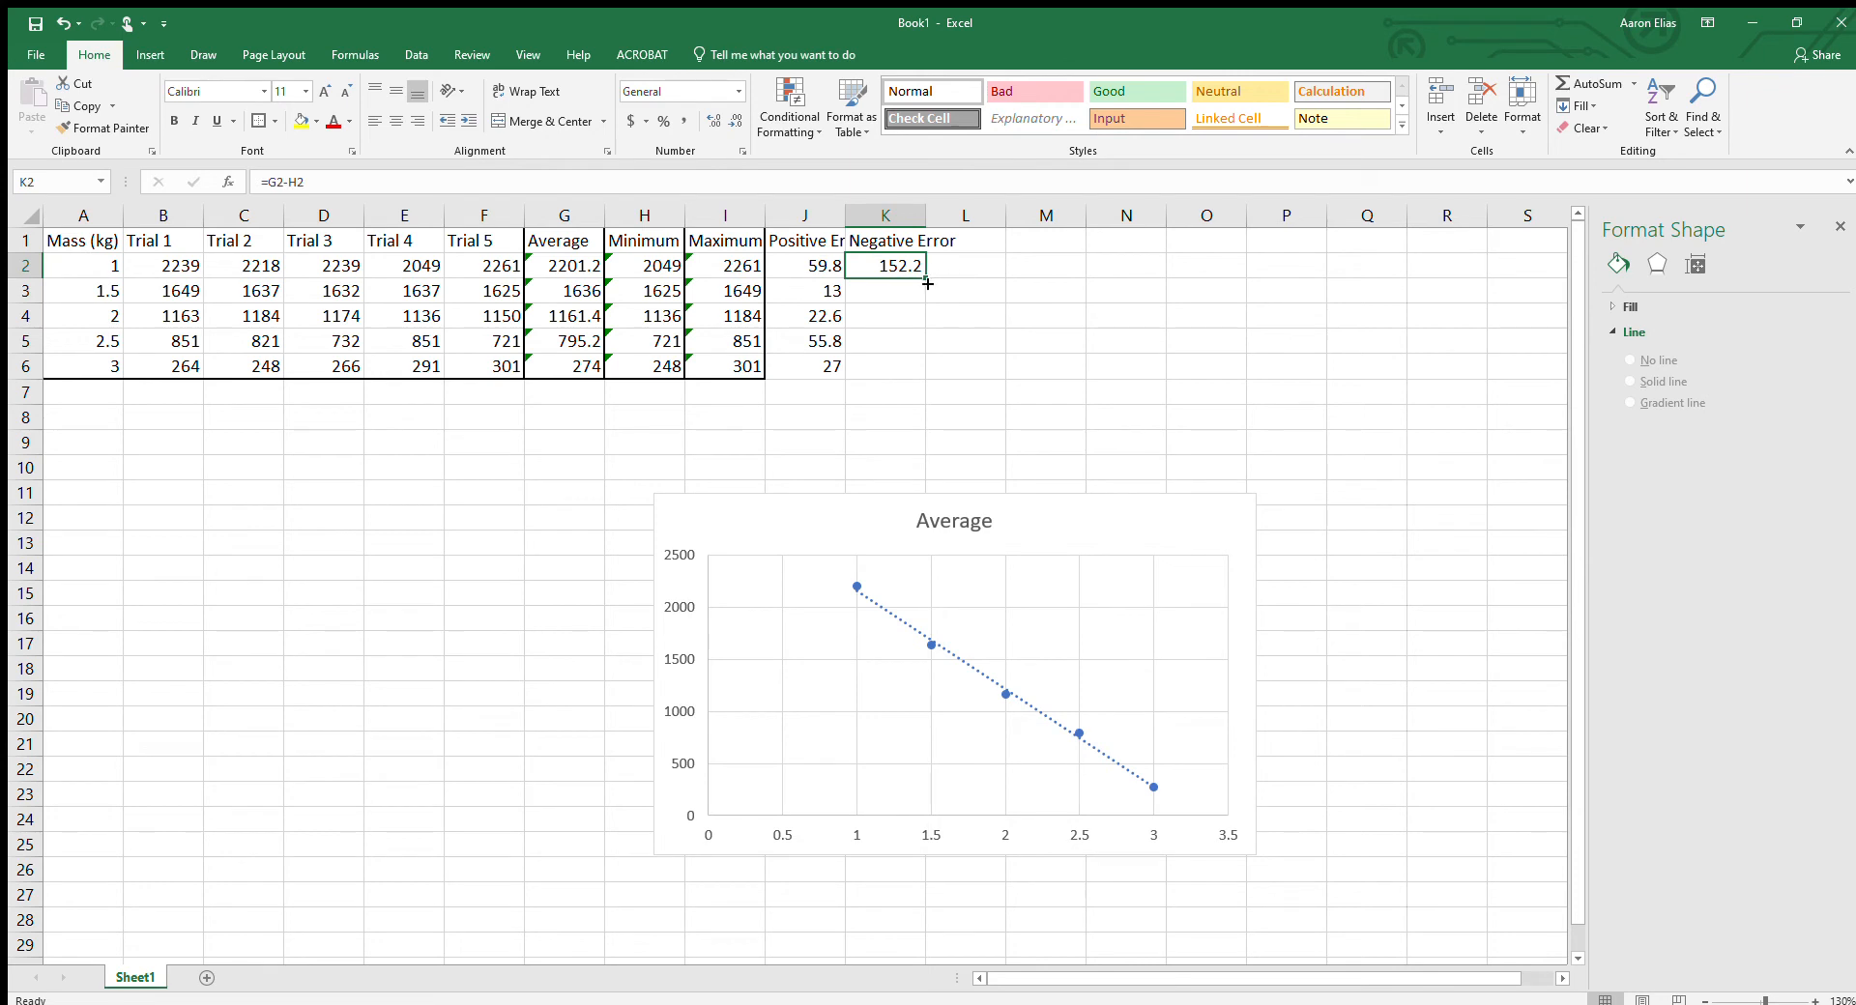
pyautogui.moveTo(925, 278); pyautogui.dragTo(908, 371)
pyautogui.click(905, 366)
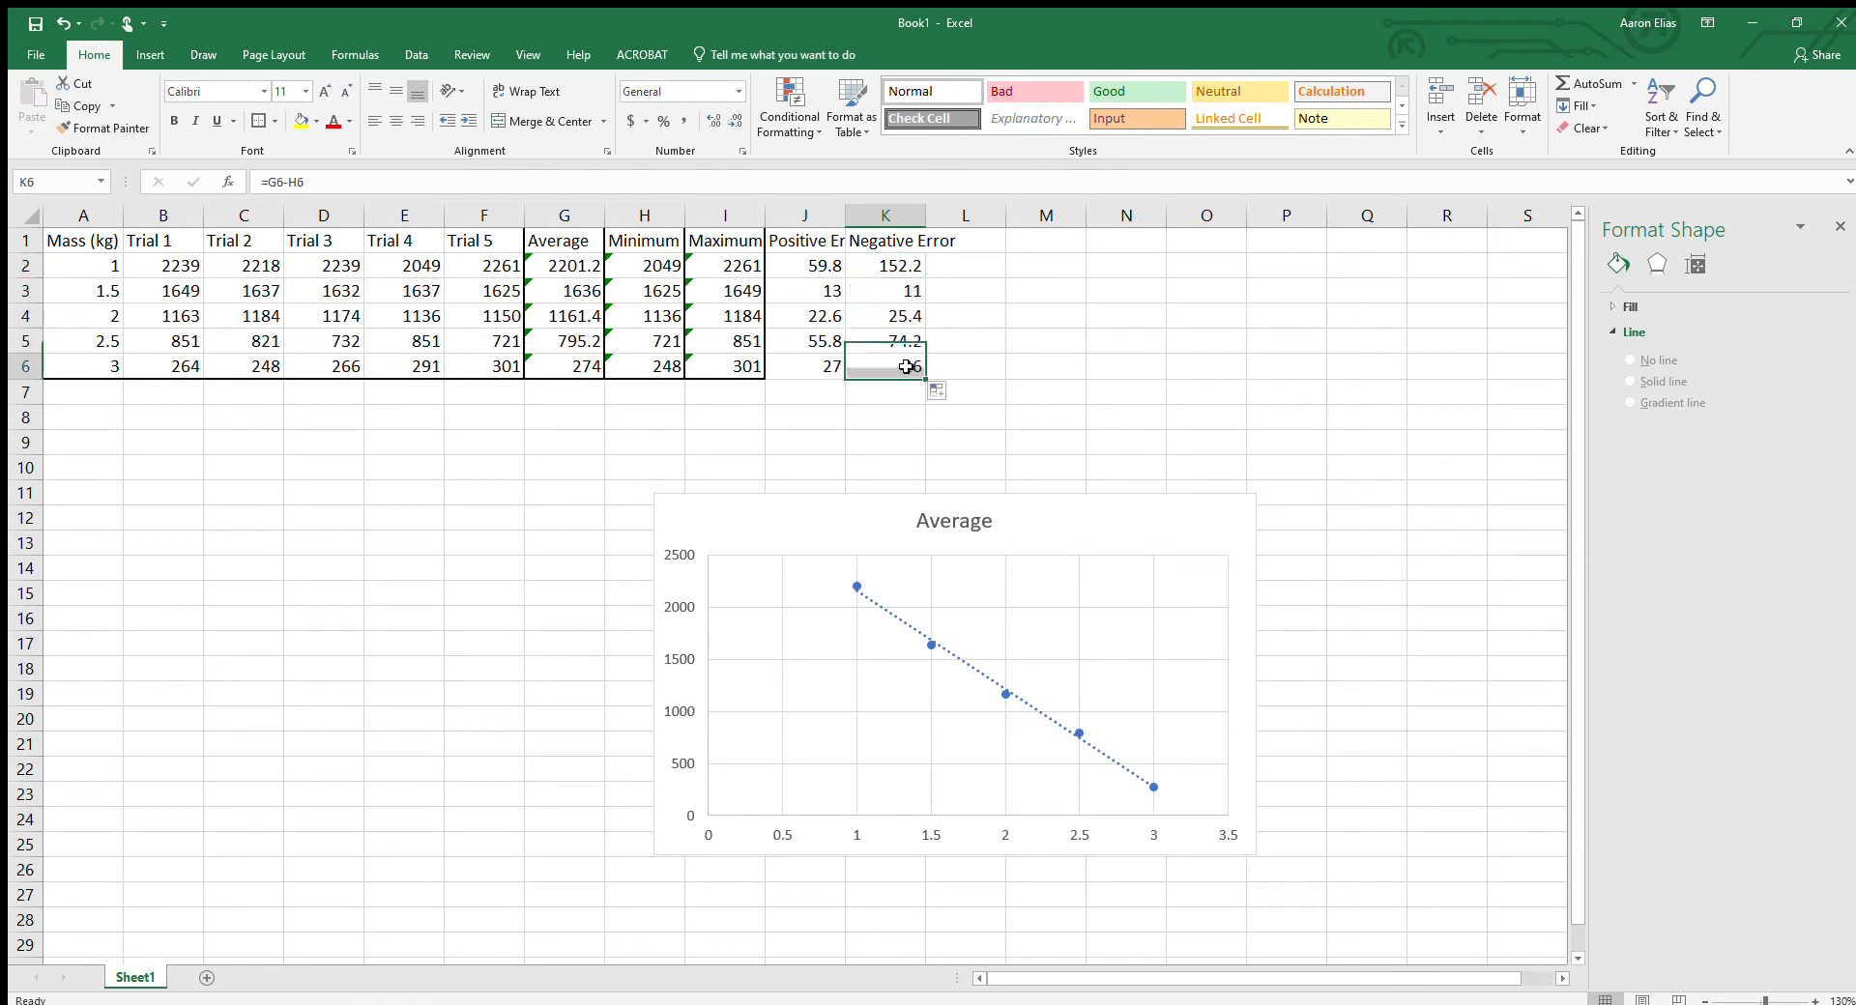
pyautogui.click(580, 367)
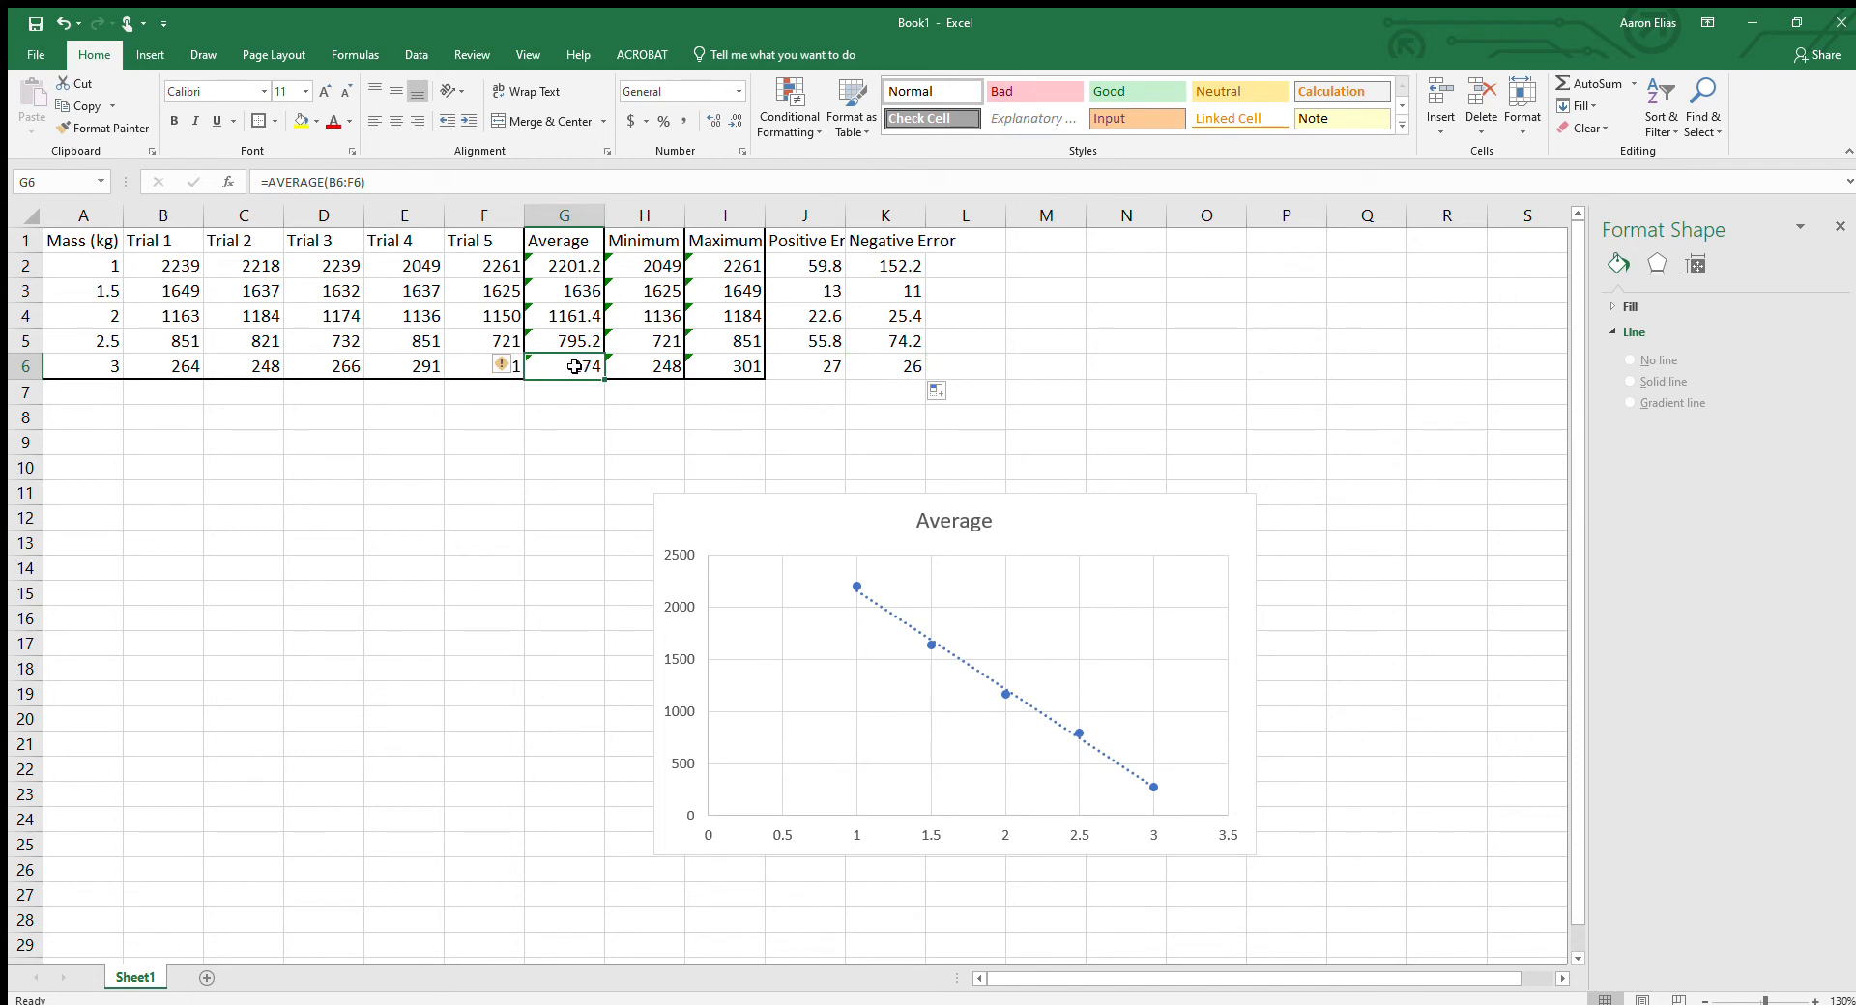
pyautogui.click(903, 368)
pyautogui.click(1012, 342)
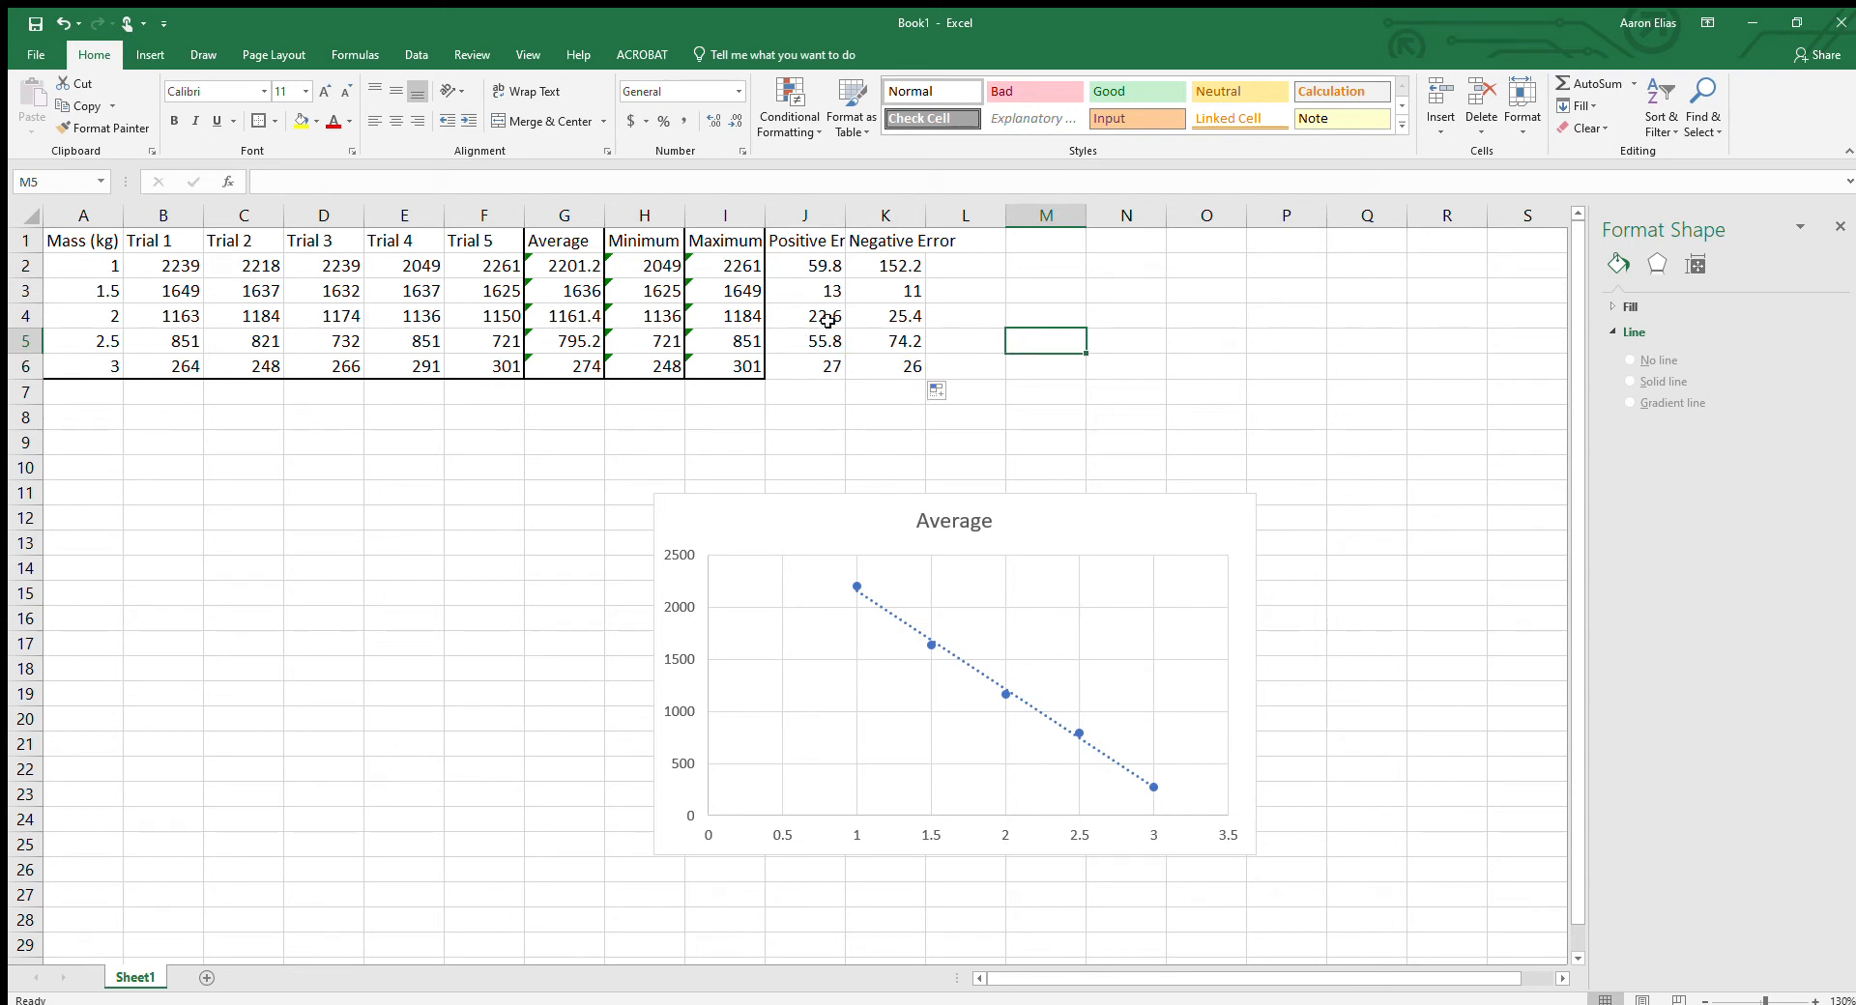
pyautogui.moveTo(651, 272); pyautogui.dragTo(727, 357)
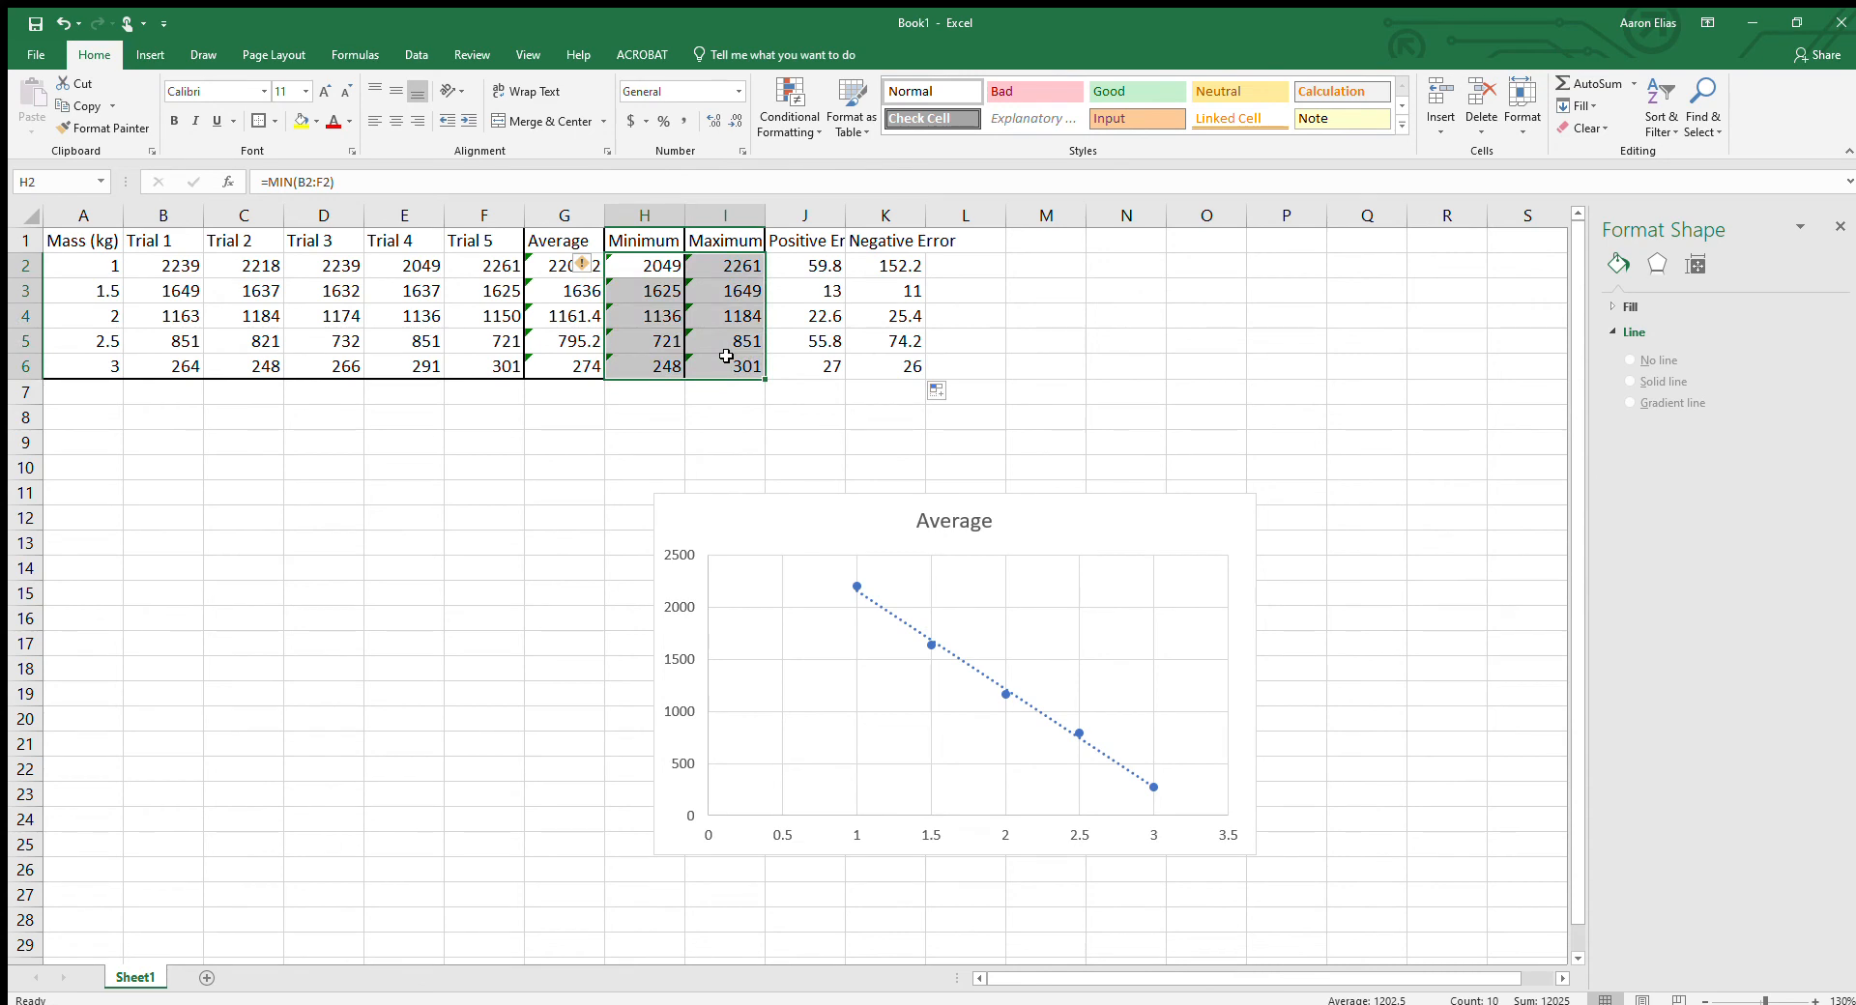
pyautogui.click(829, 265)
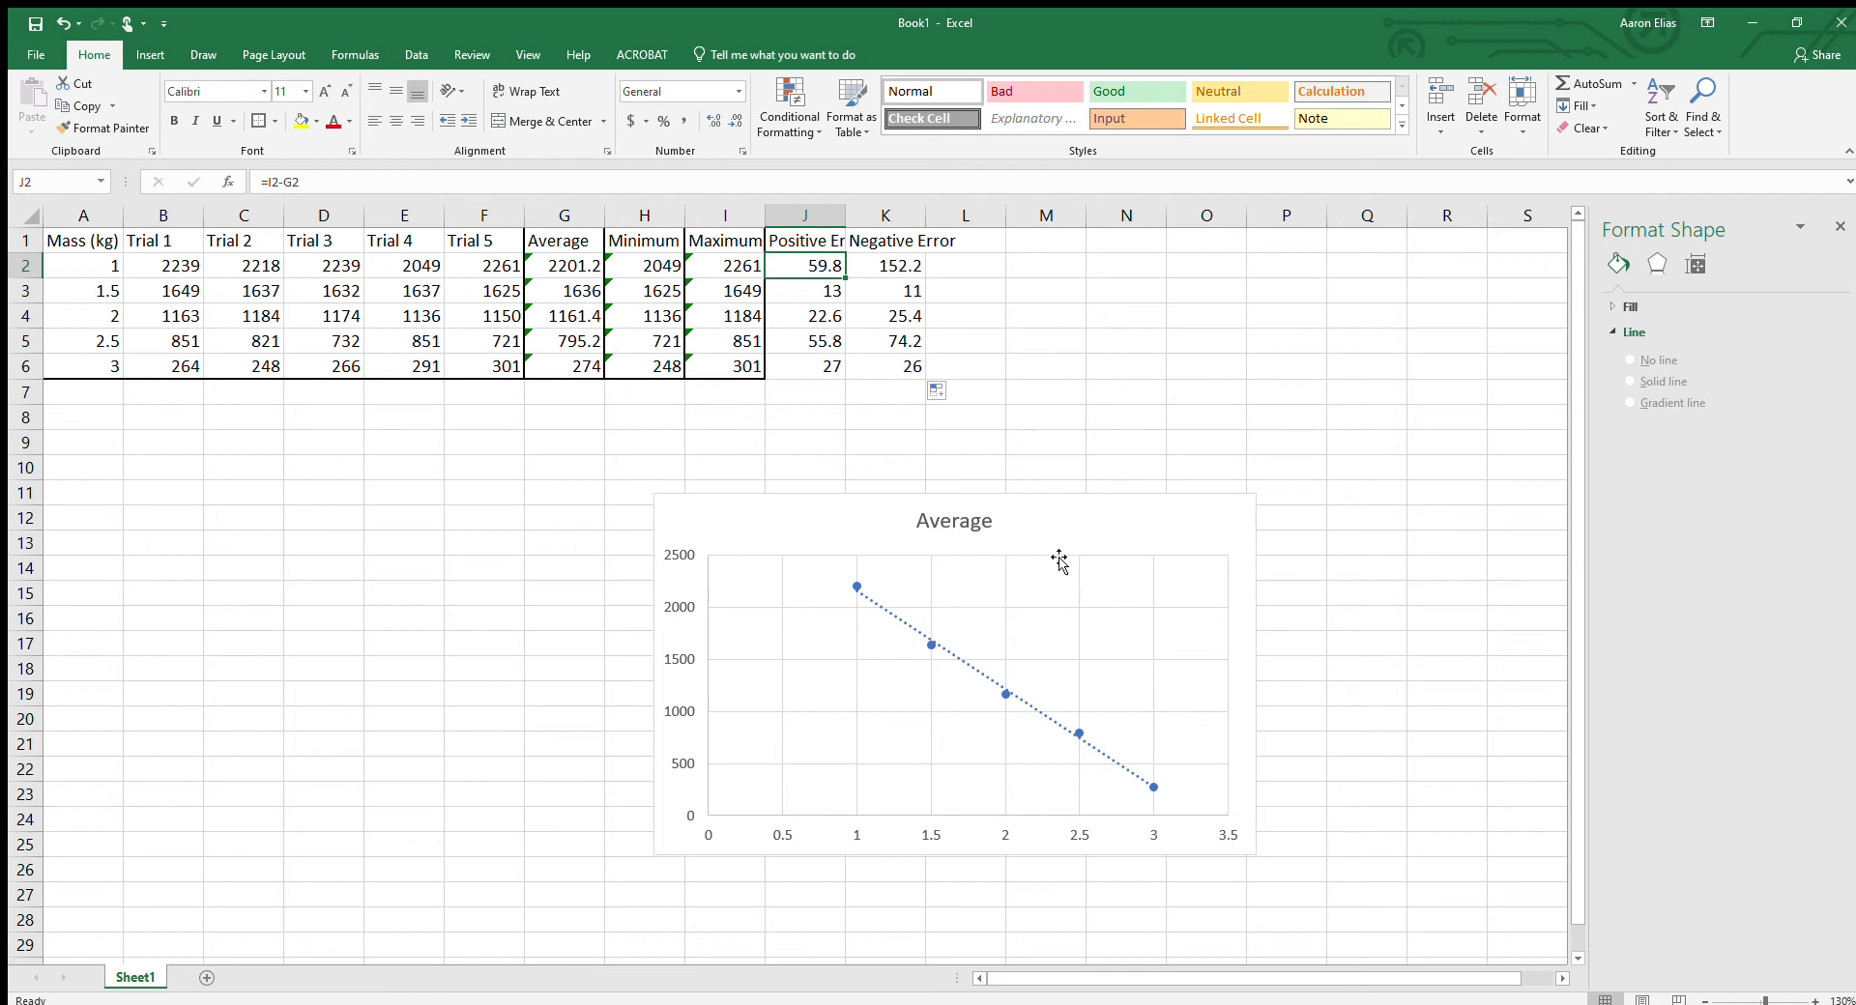
pyautogui.click(1032, 386)
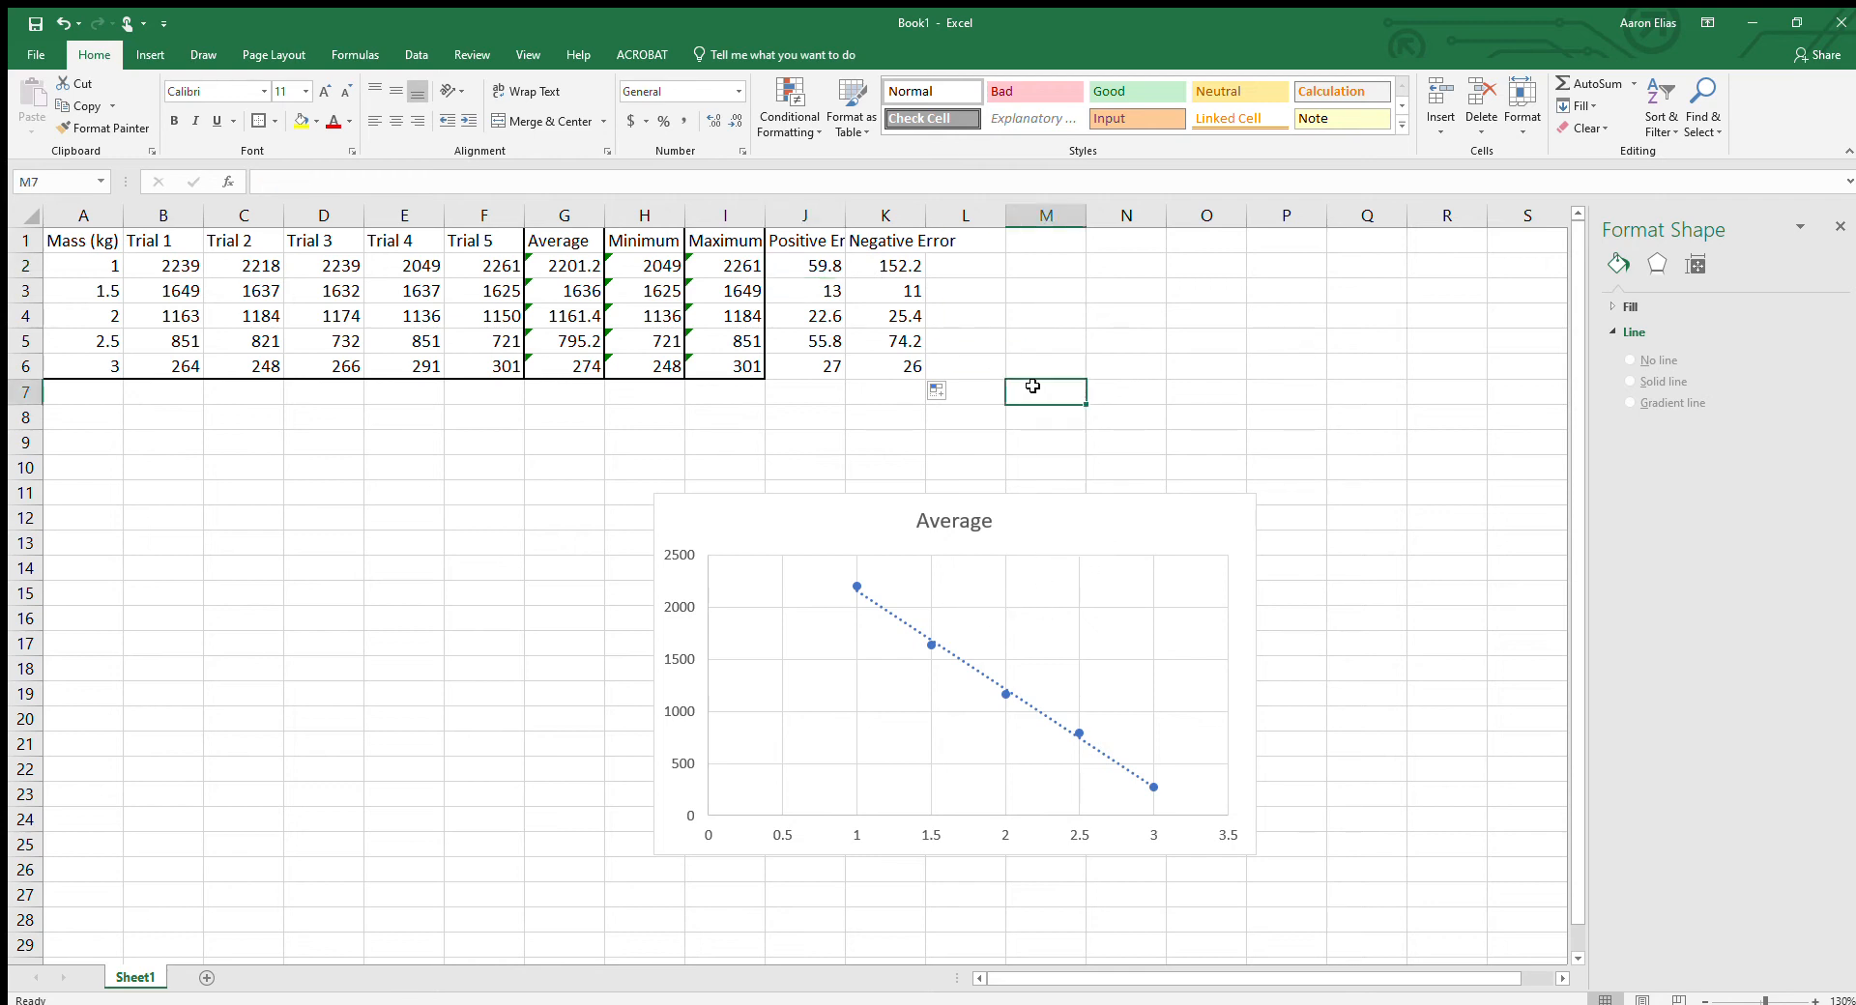
# Move the Average chart so its left edge lines up with column G, and add error bars to its data points.
pyautogui.click(1108, 522)
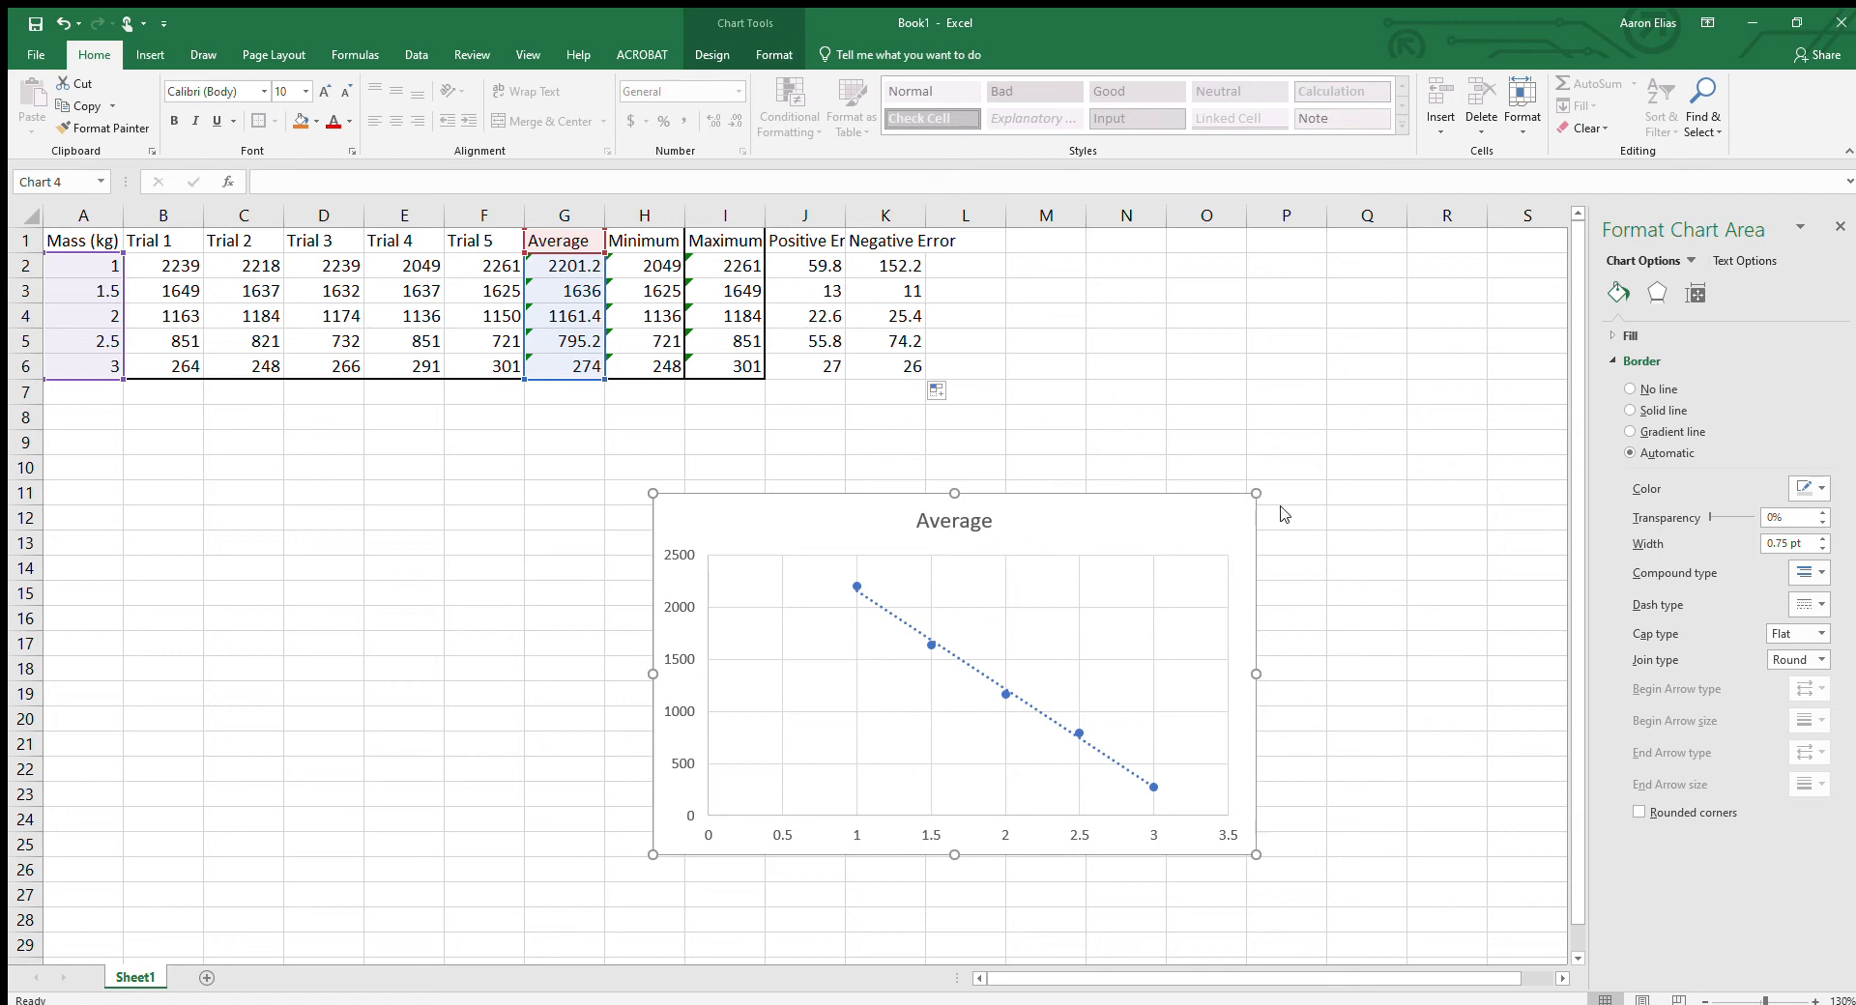
pyautogui.click(1205, 394)
pyautogui.click(1128, 541)
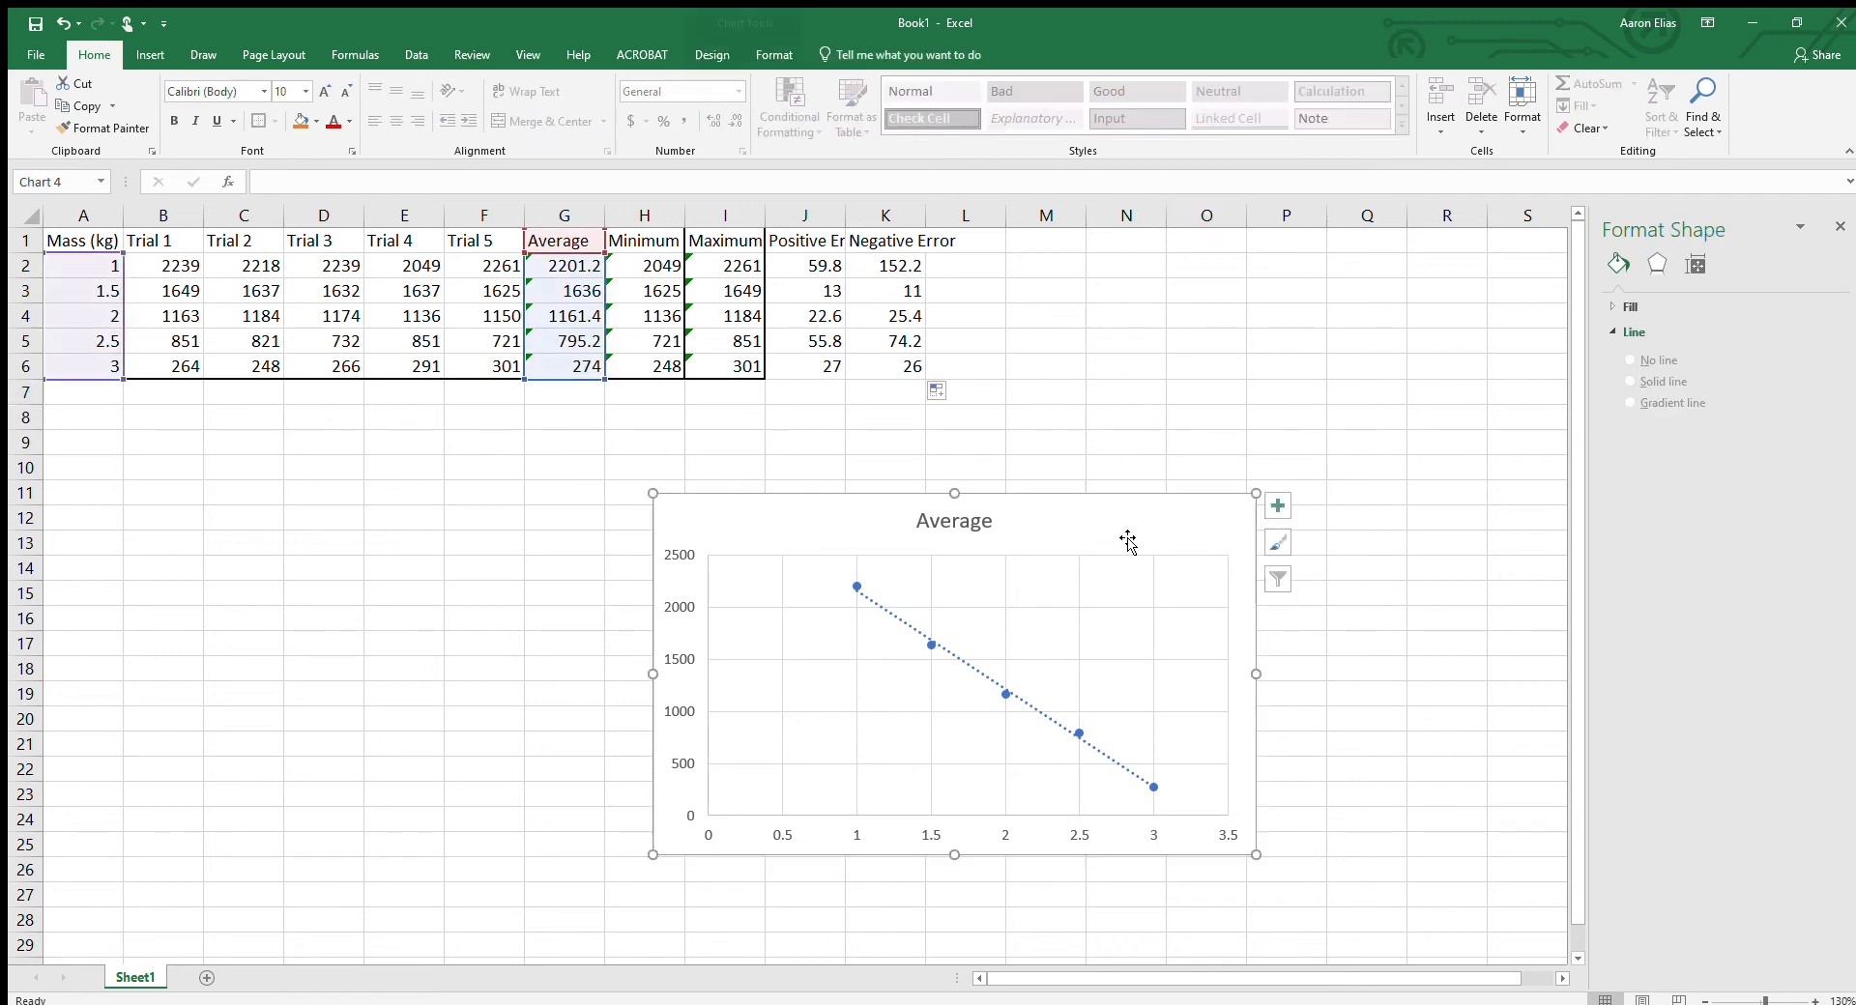
pyautogui.moveTo(1133, 532); pyautogui.dragTo(1007, 511)
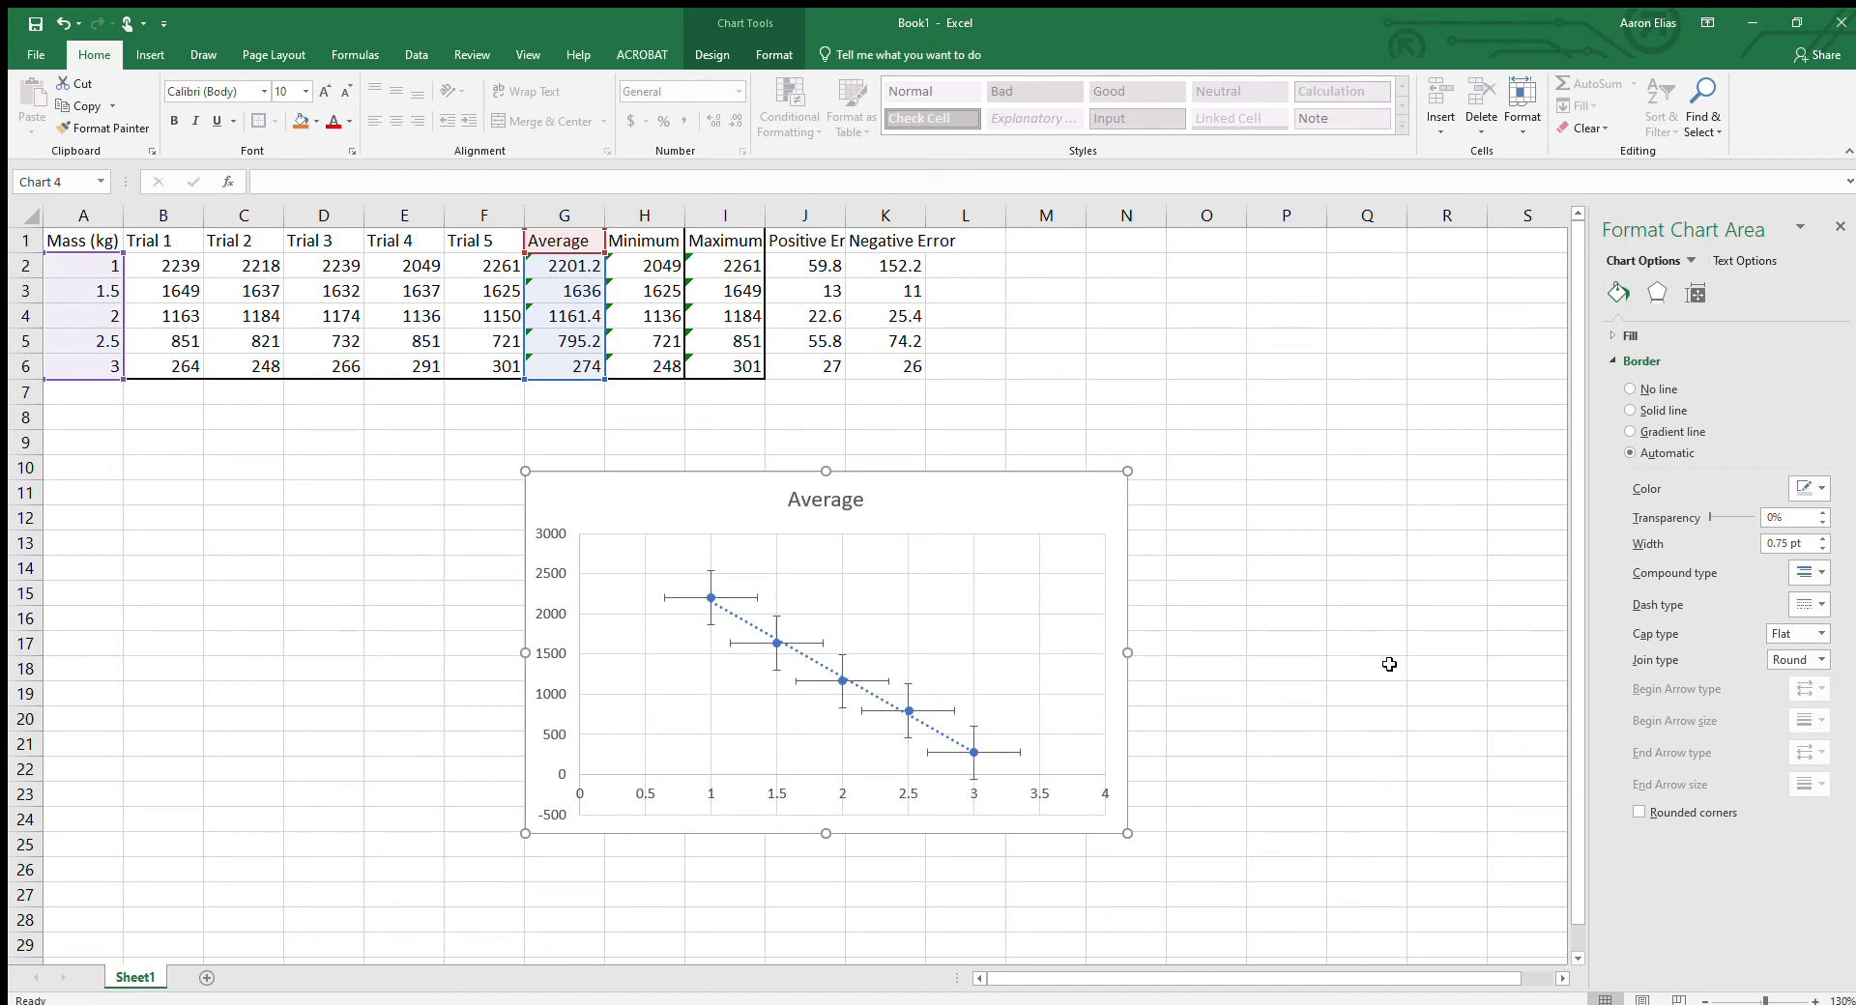
# Set the chart's horizontal error bars to a fixed value of 0.
pyautogui.press('Down')
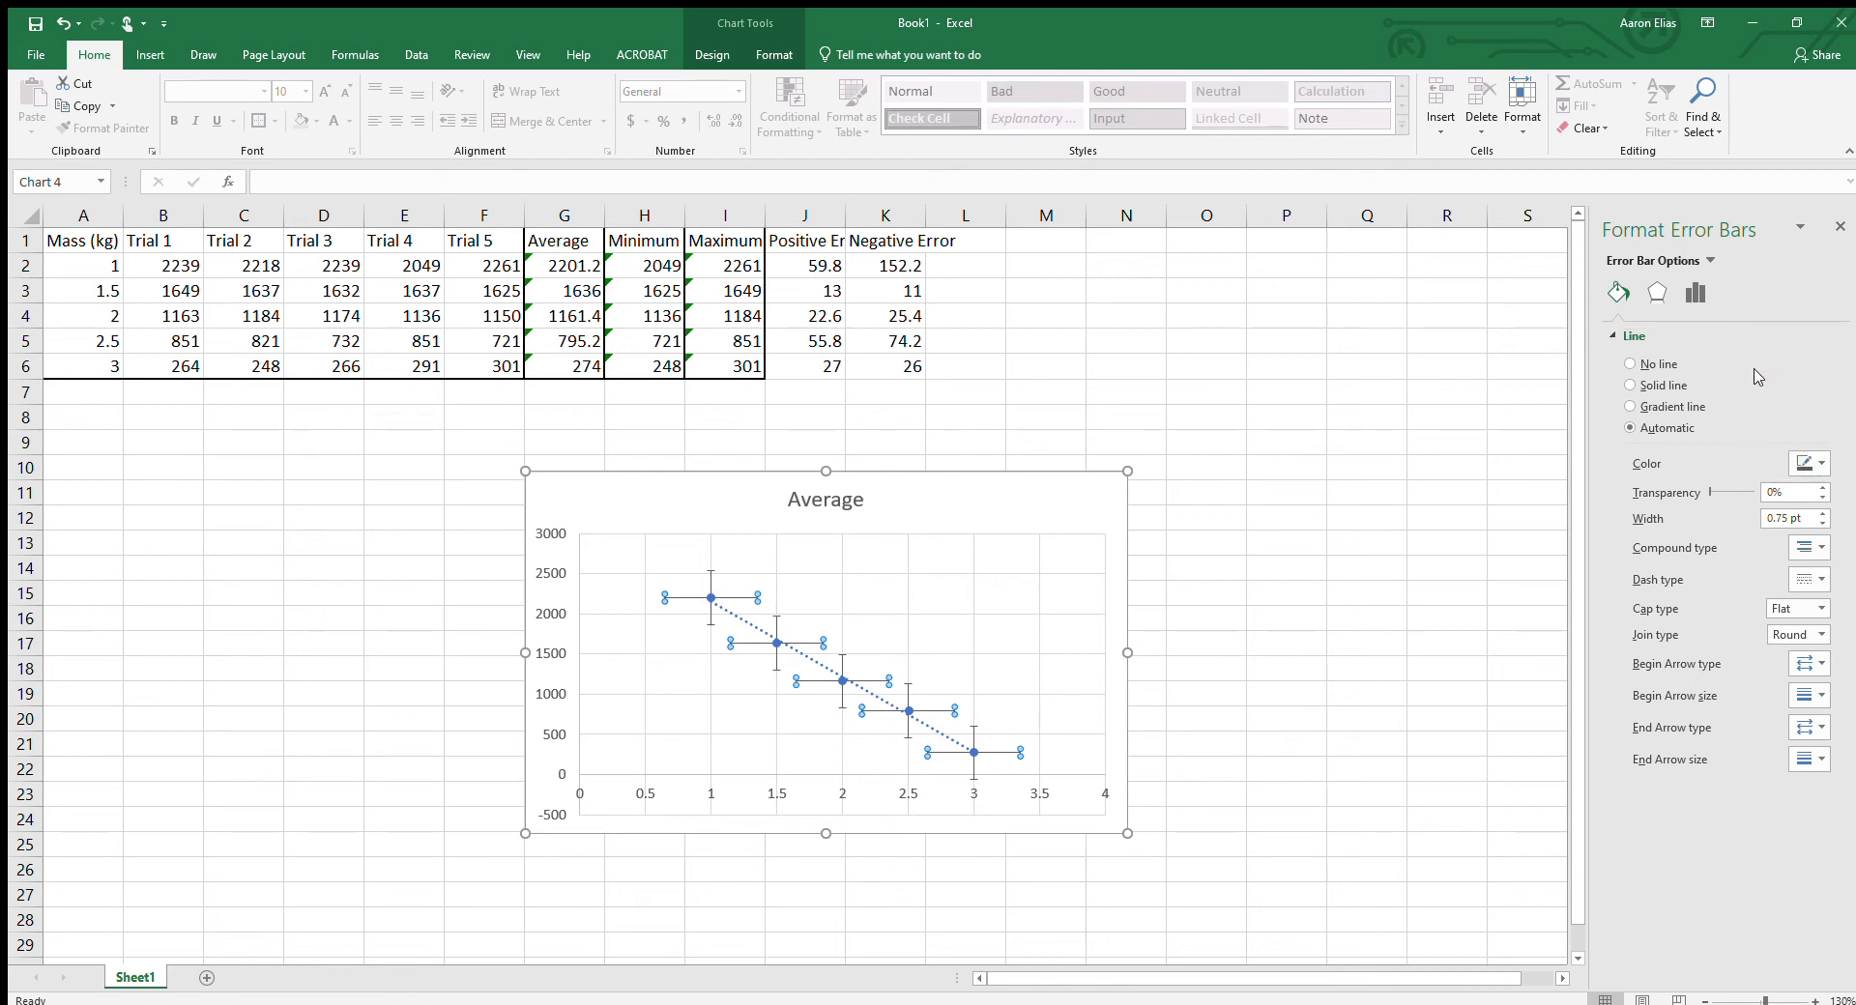
pyautogui.click(1695, 292)
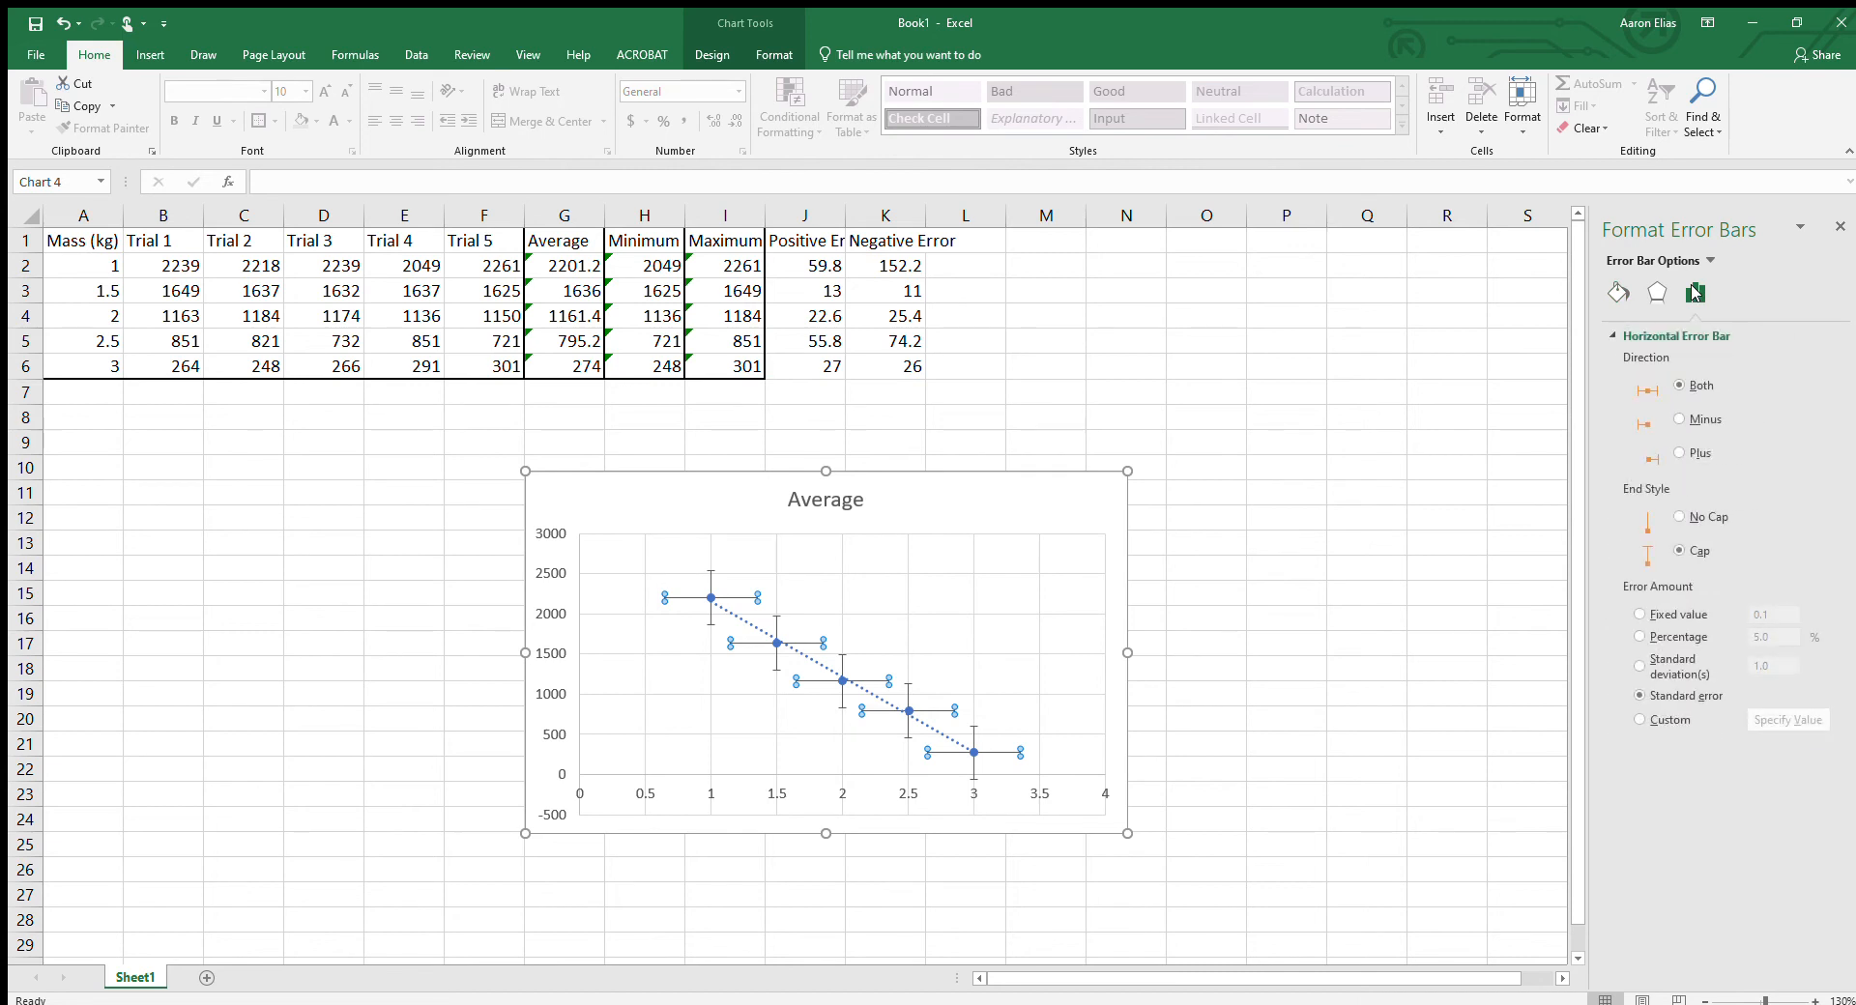
pyautogui.click(1666, 616)
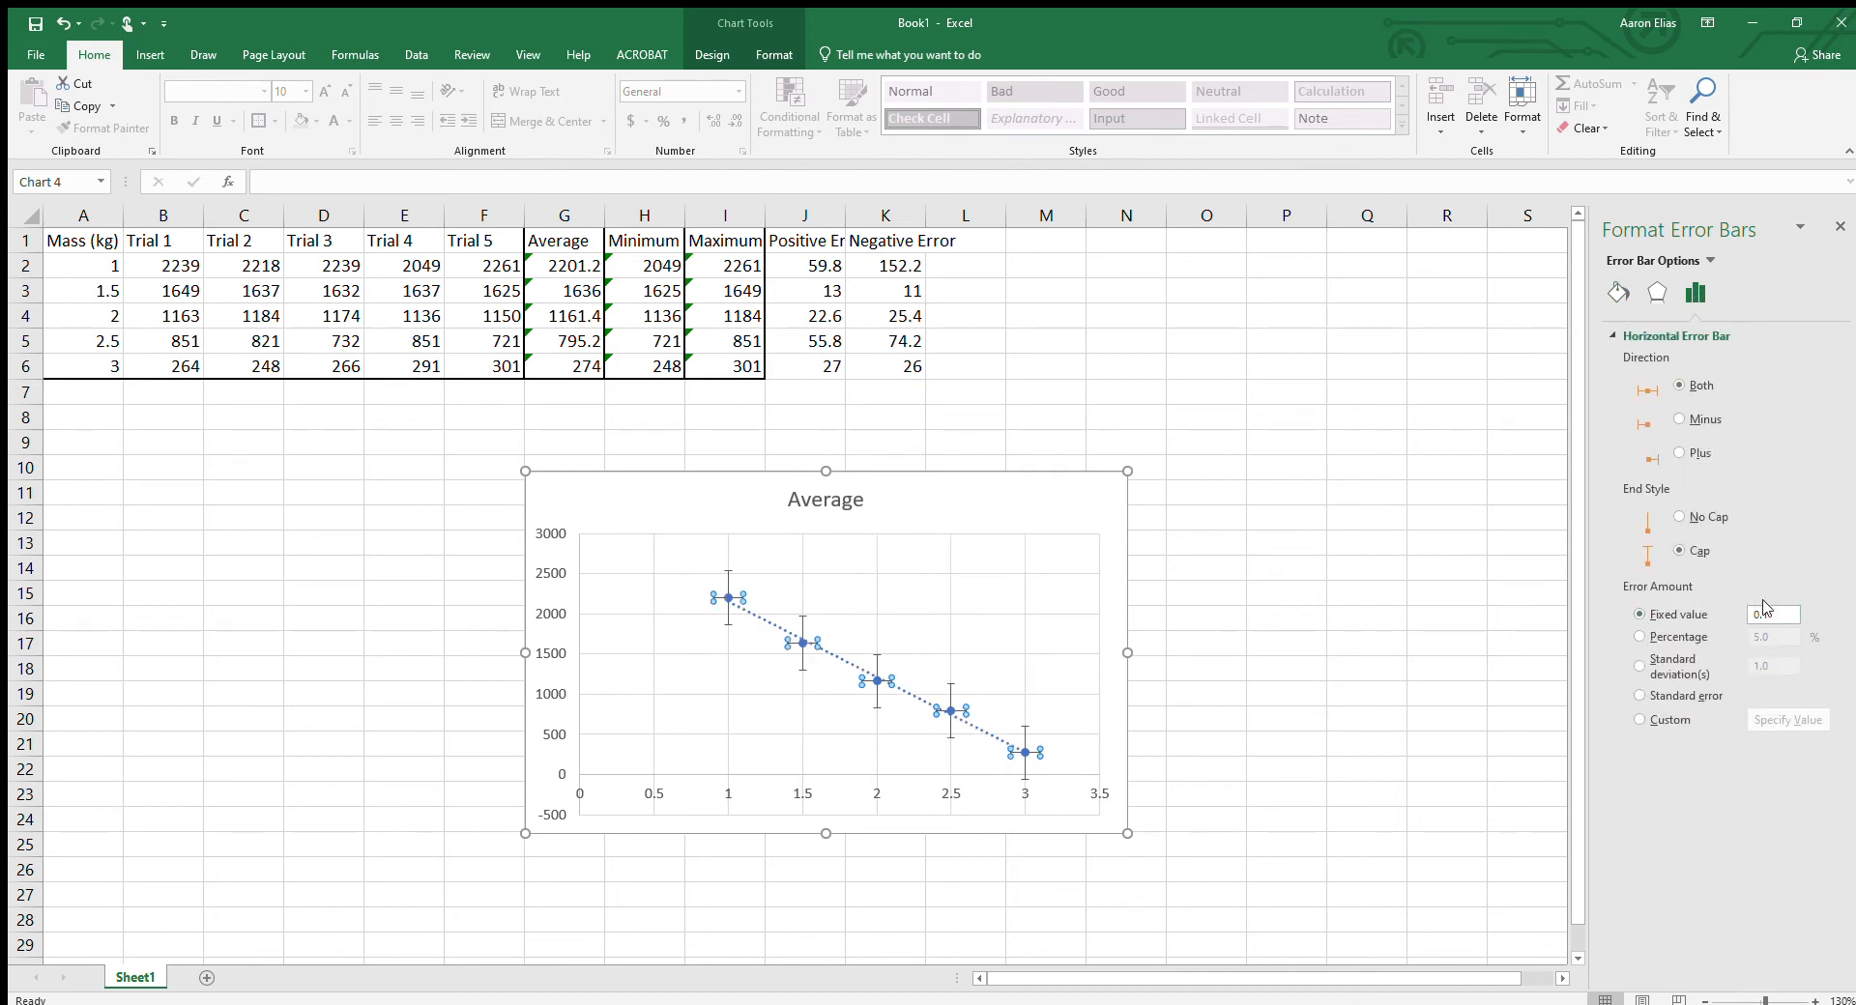
pyautogui.click(1769, 613)
pyautogui.write('0')
# Give the vertical error bars custom amounts, using J2:J6 for the positive values and K2:K6 for the negative values.
pyautogui.click(1696, 263)
pyautogui.click(1797, 473)
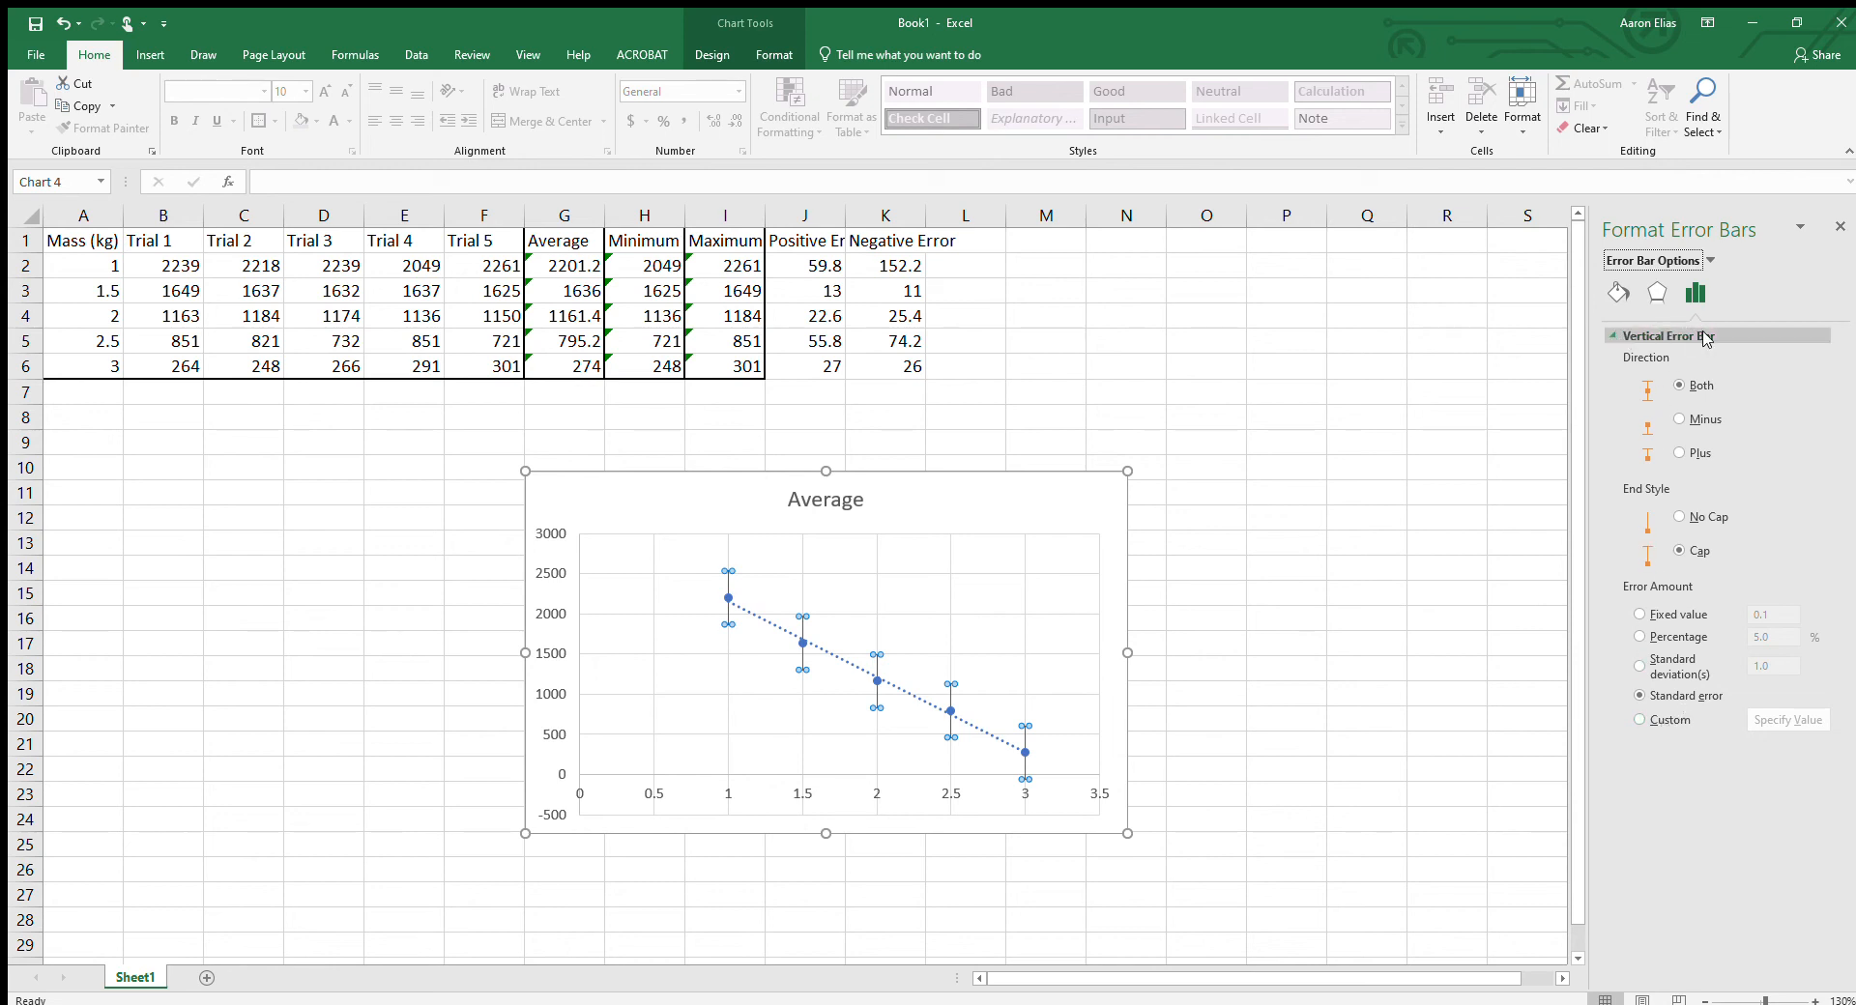
pyautogui.click(1664, 720)
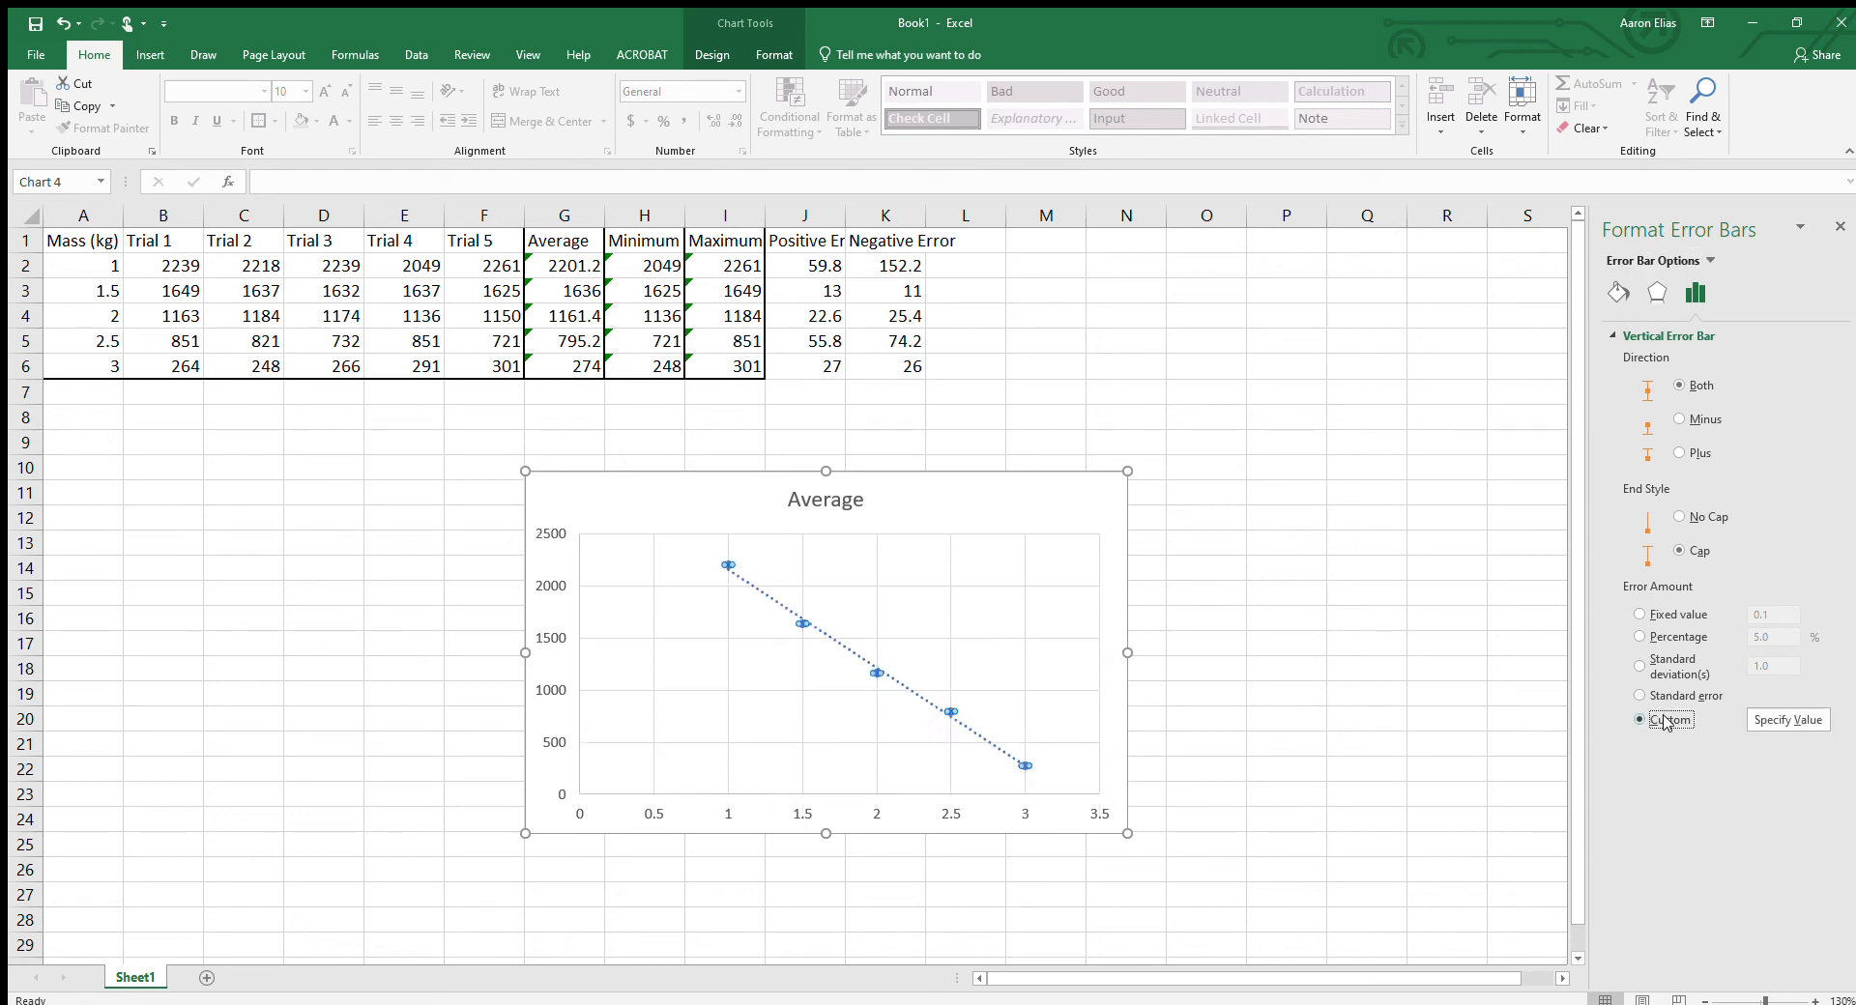
pyautogui.click(1782, 720)
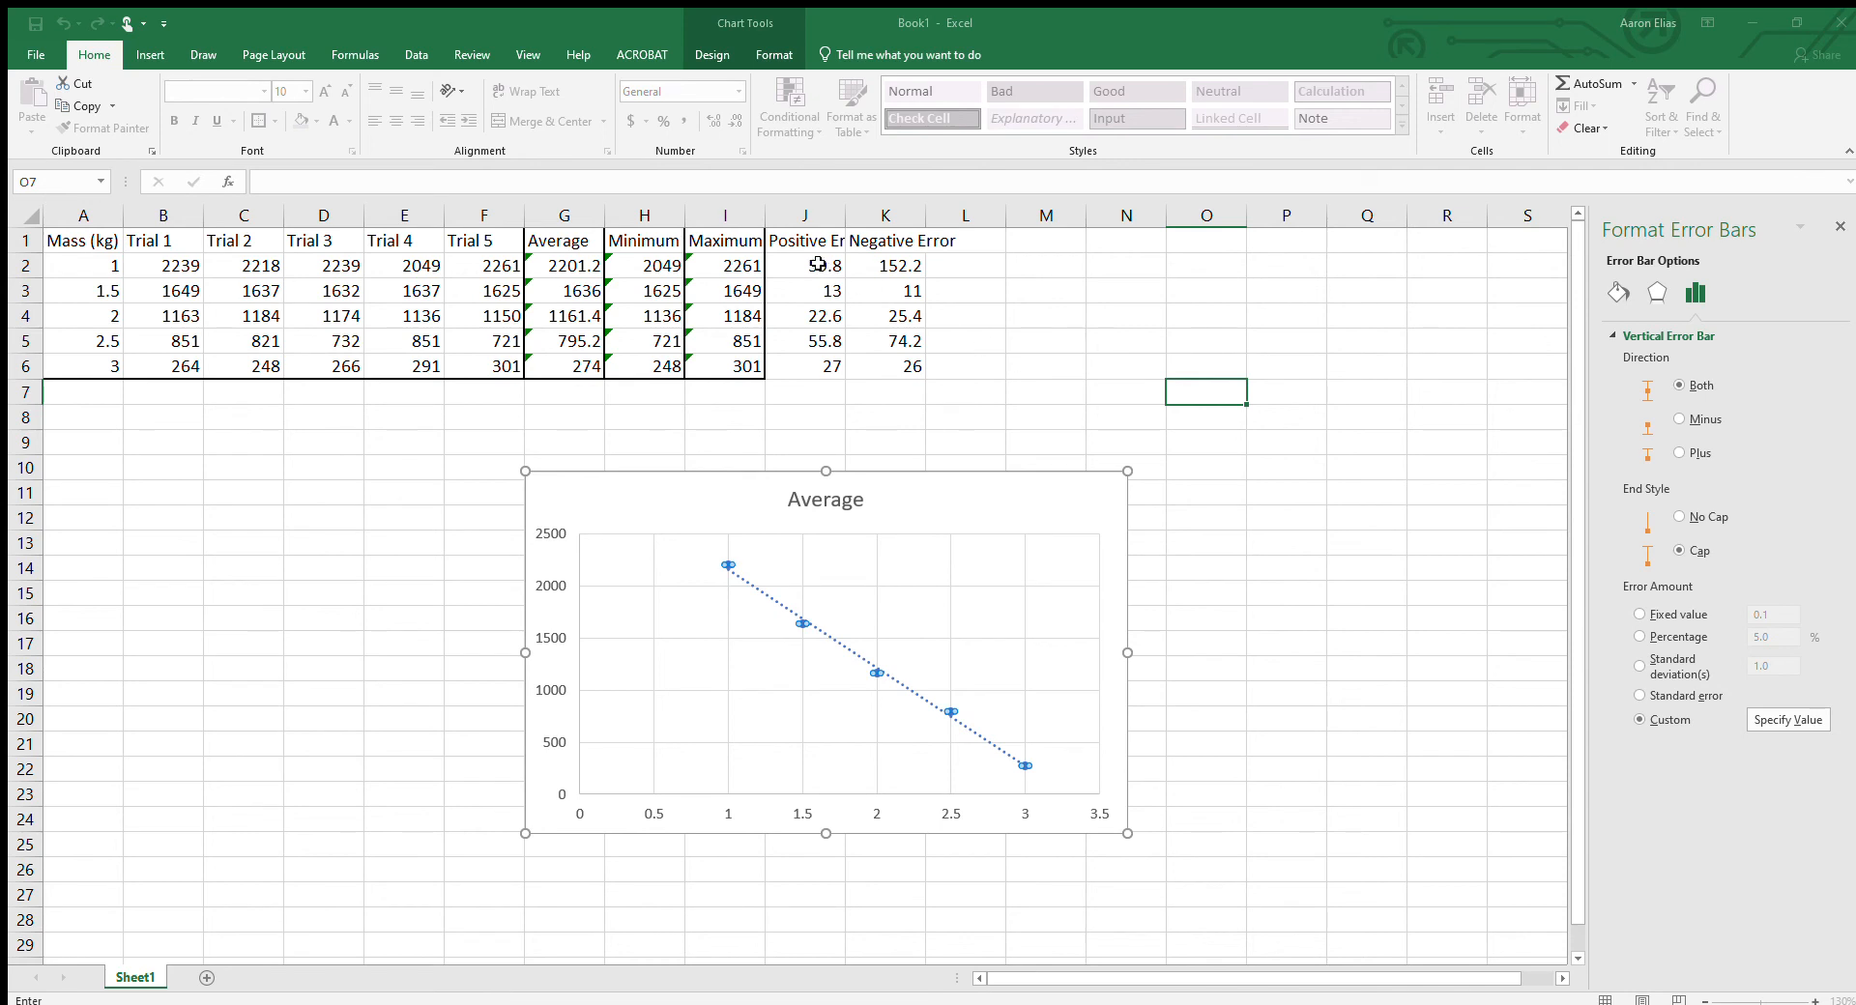
pyautogui.moveTo(815, 263); pyautogui.dragTo(817, 365)
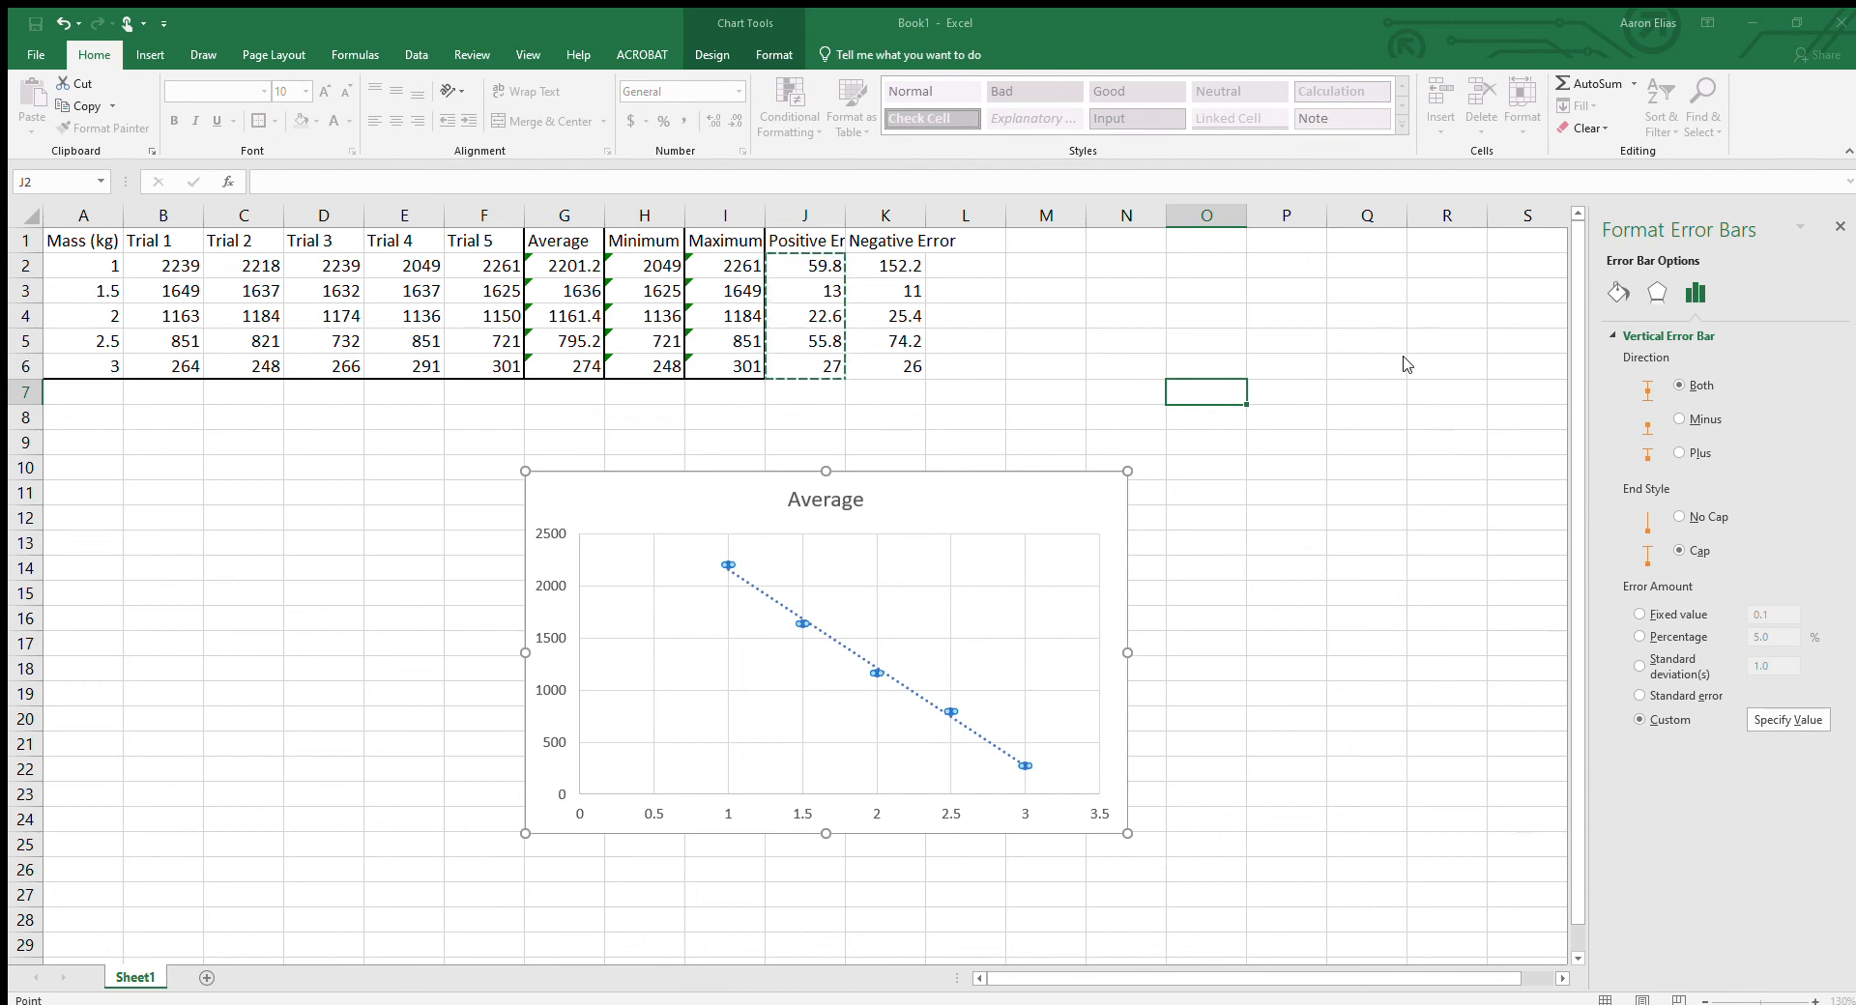
pyautogui.click(1321, 410)
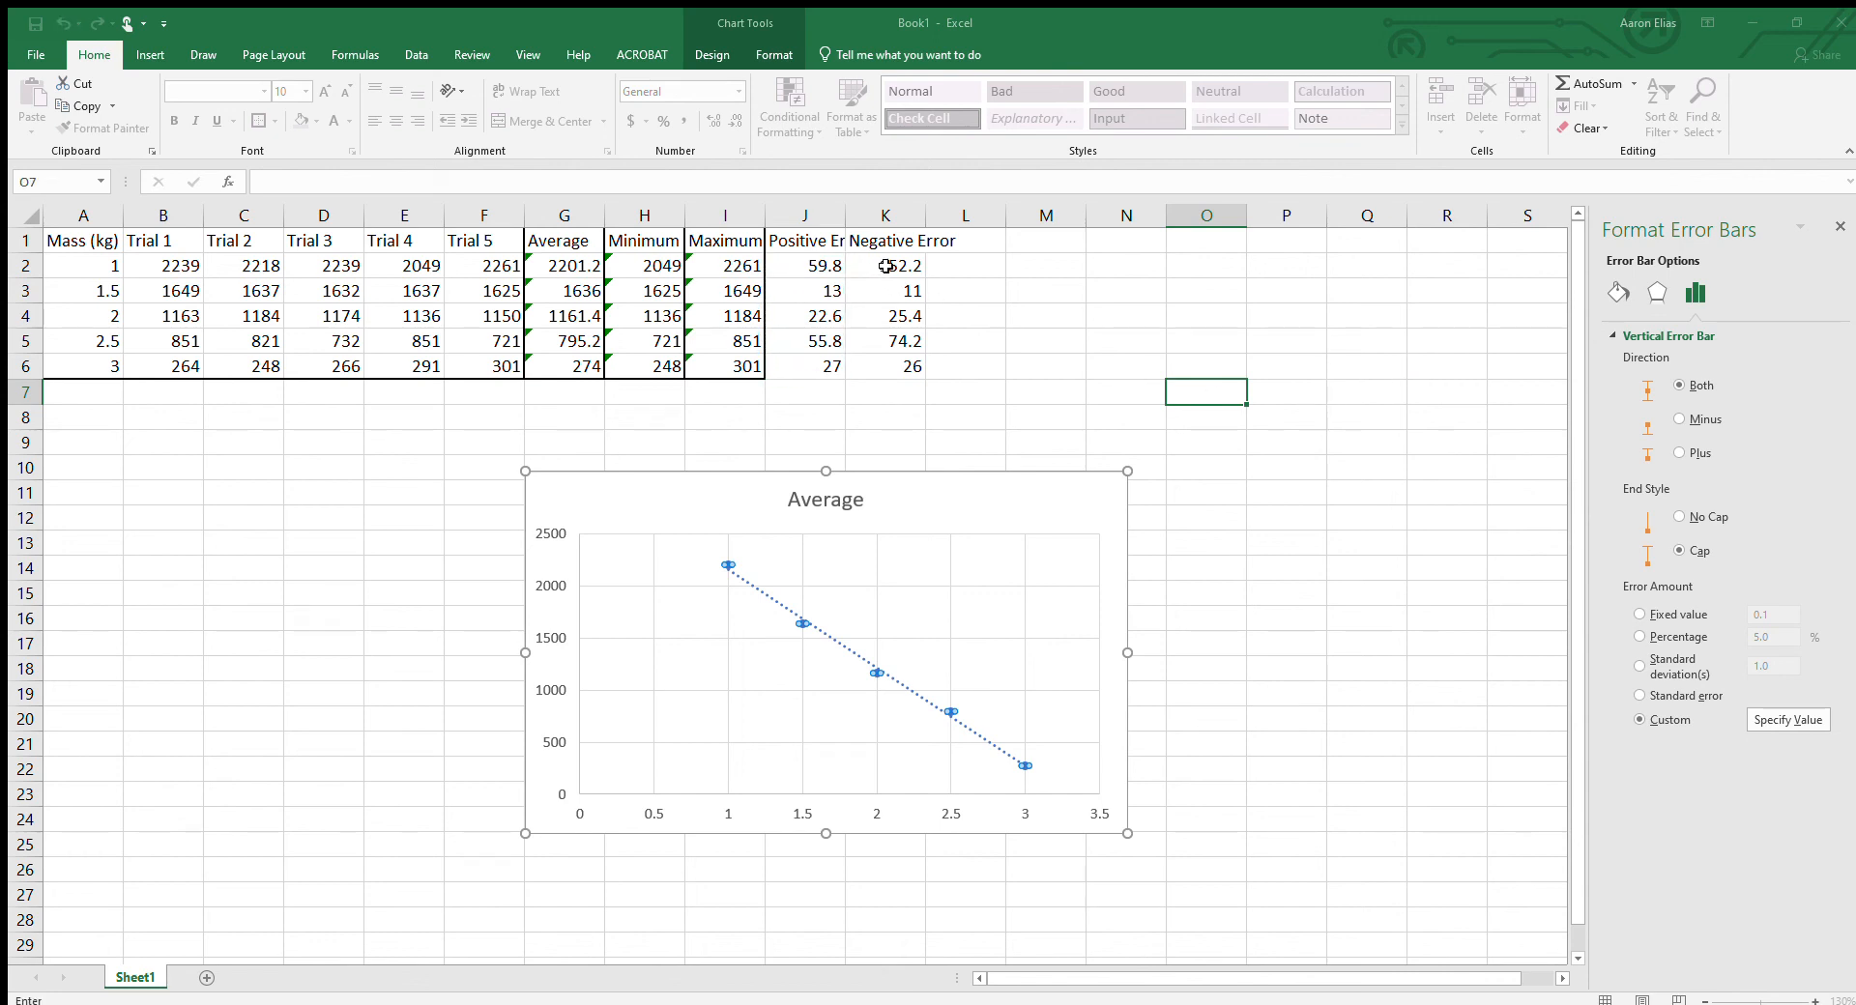
pyautogui.moveTo(874, 267); pyautogui.dragTo(904, 362)
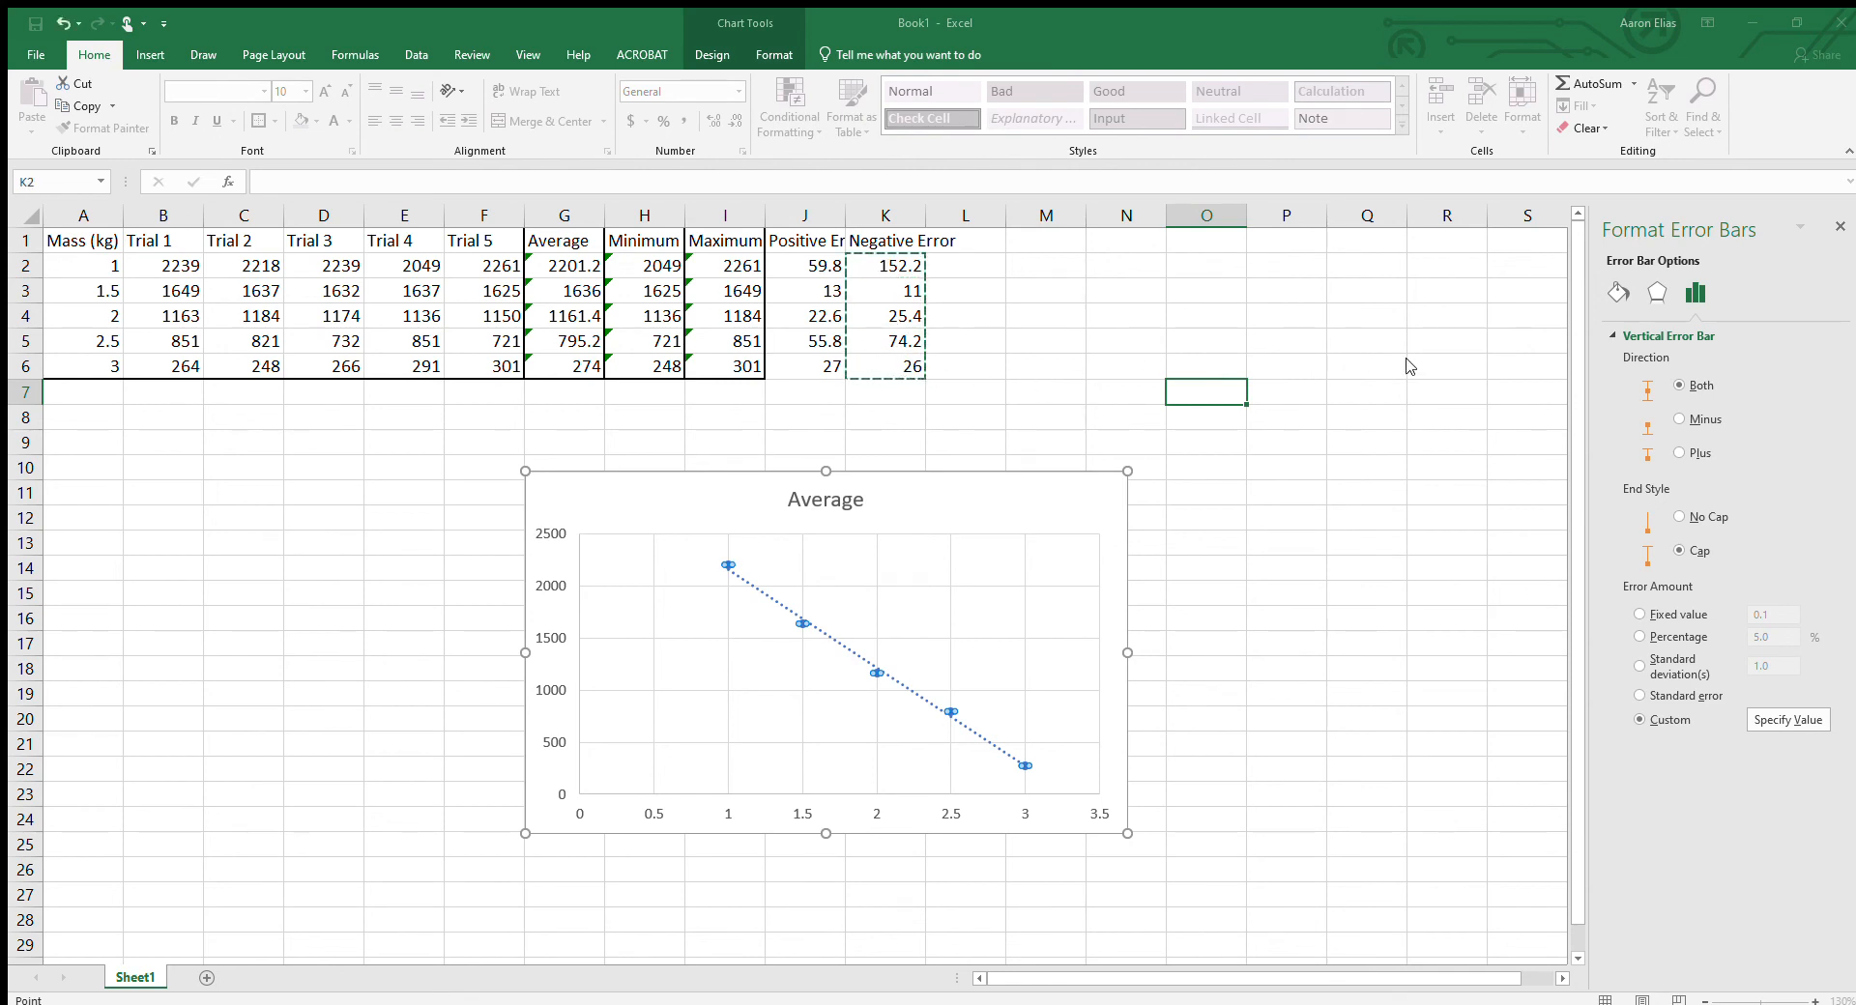
pyautogui.press('Return')
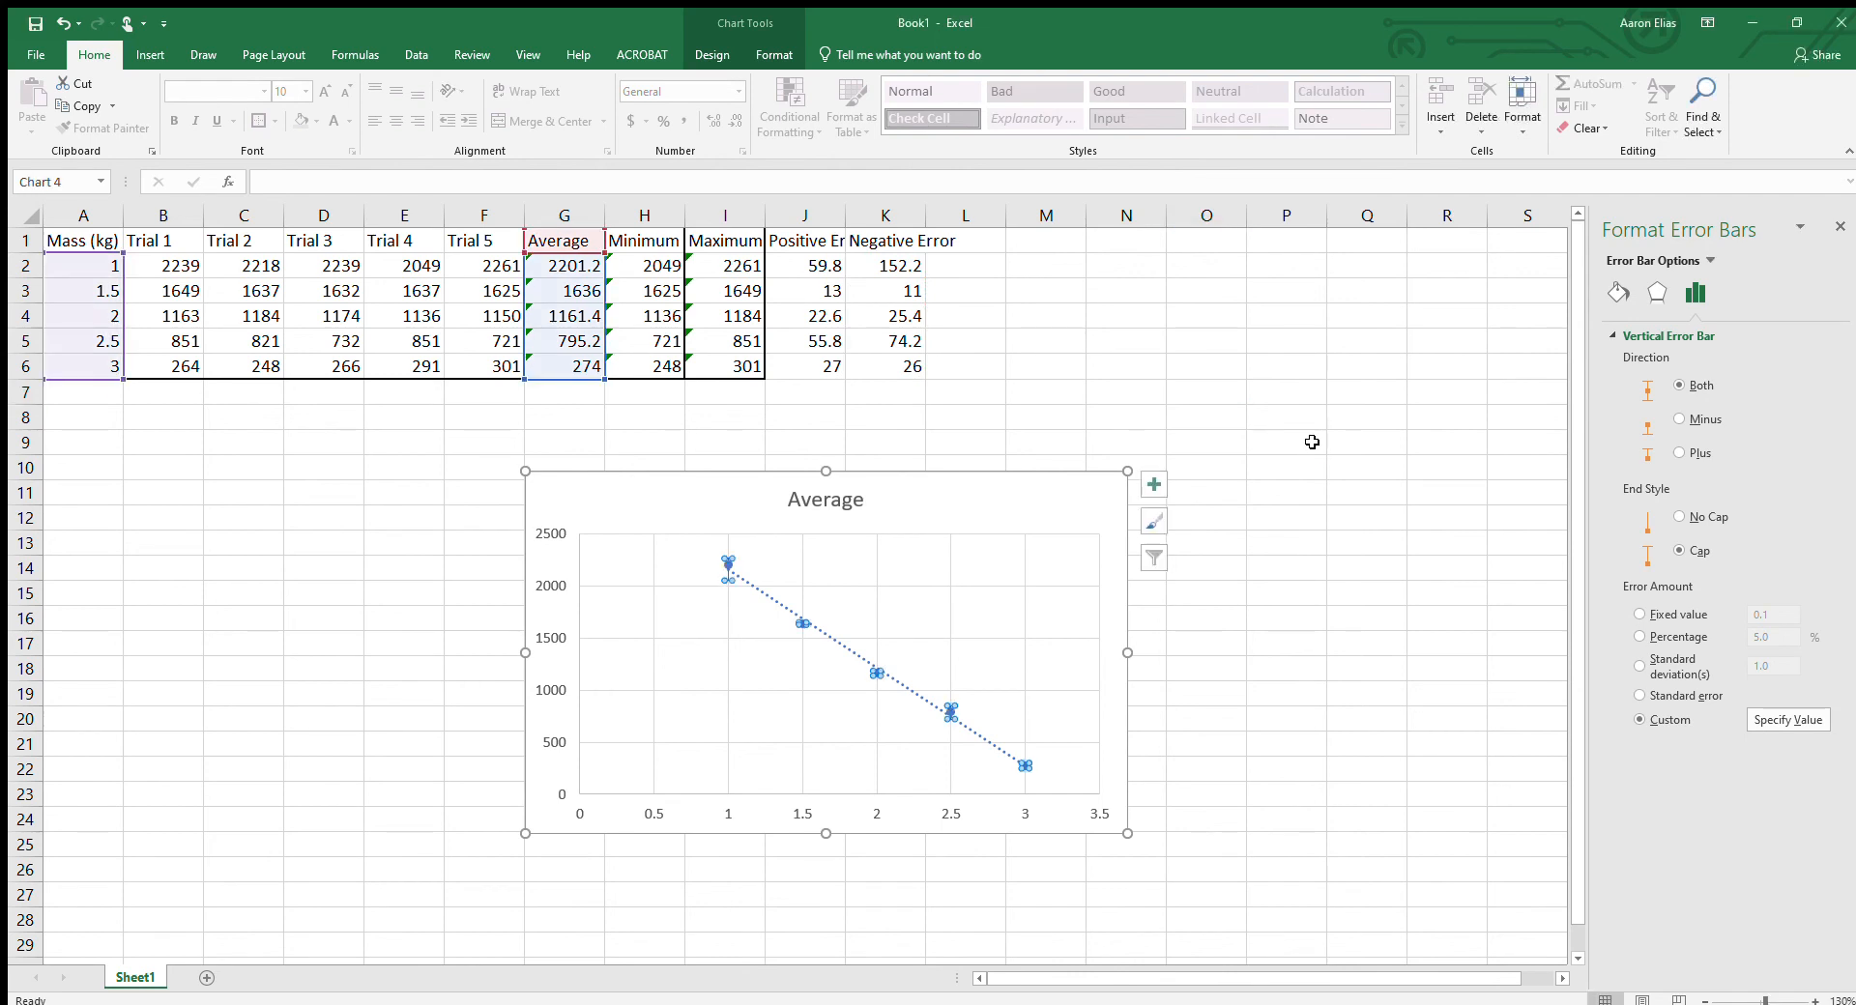
pyautogui.click(1042, 512)
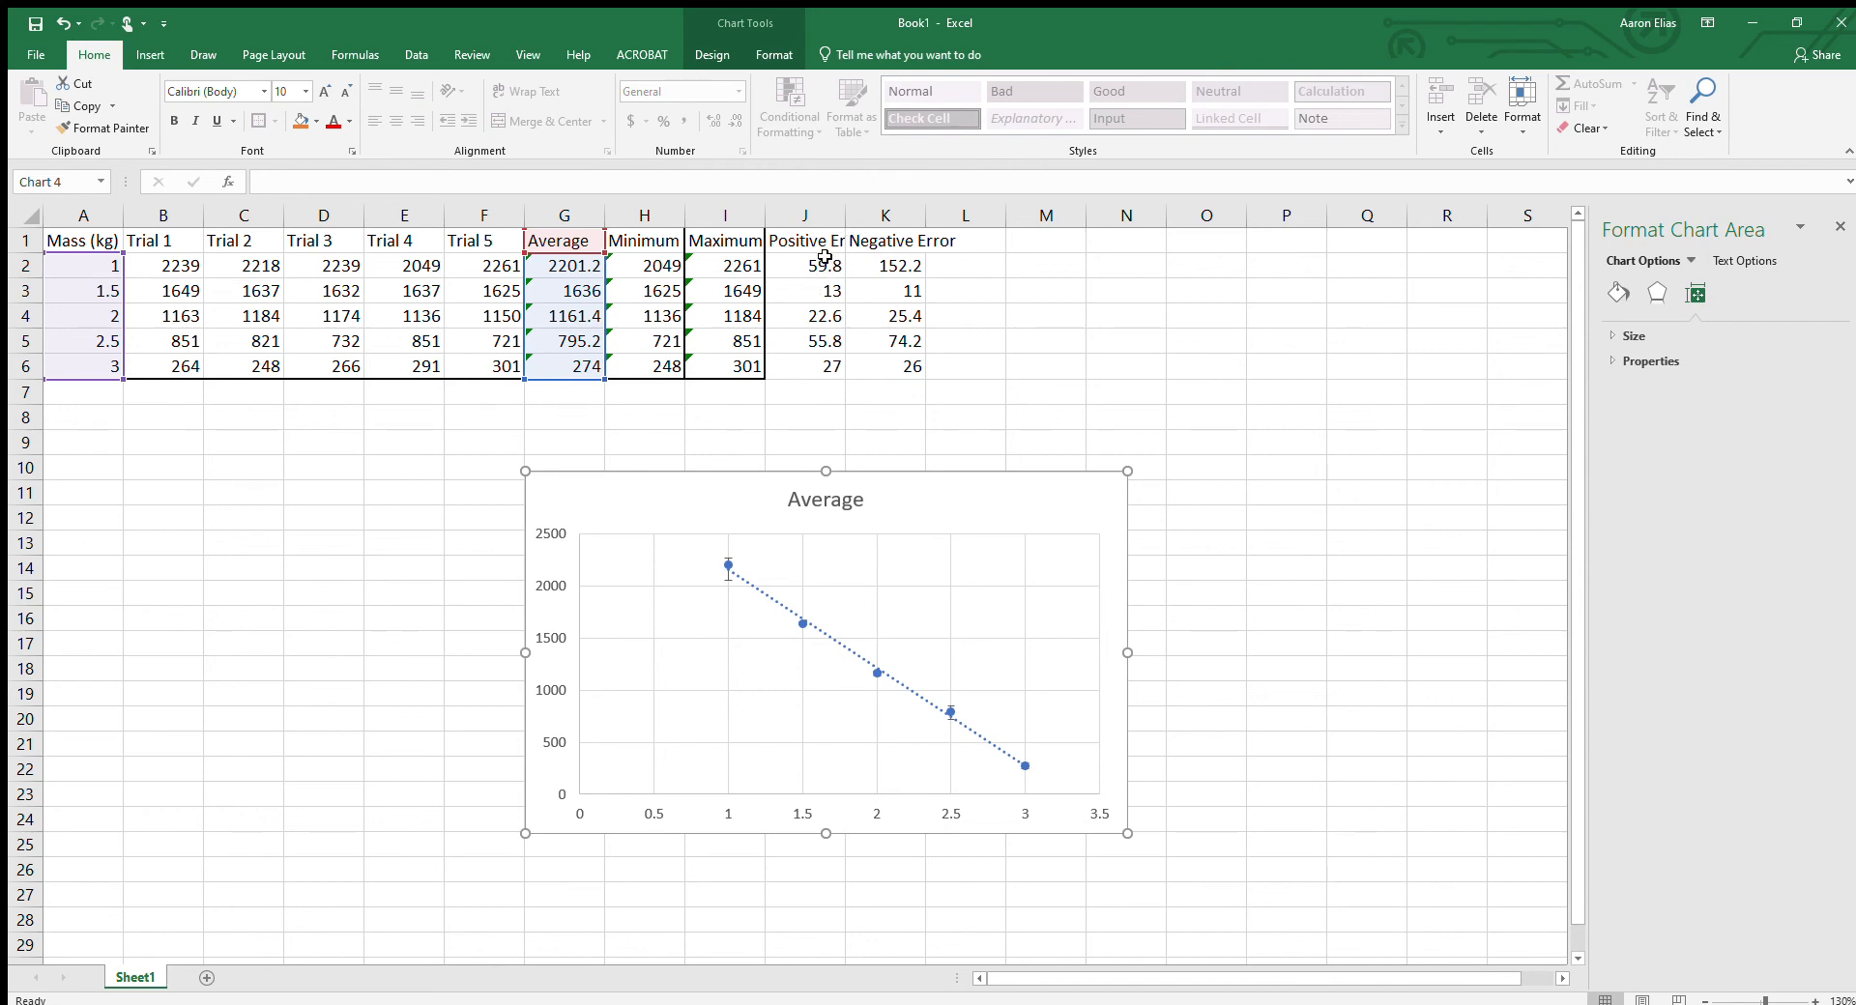
pyautogui.click(902, 267)
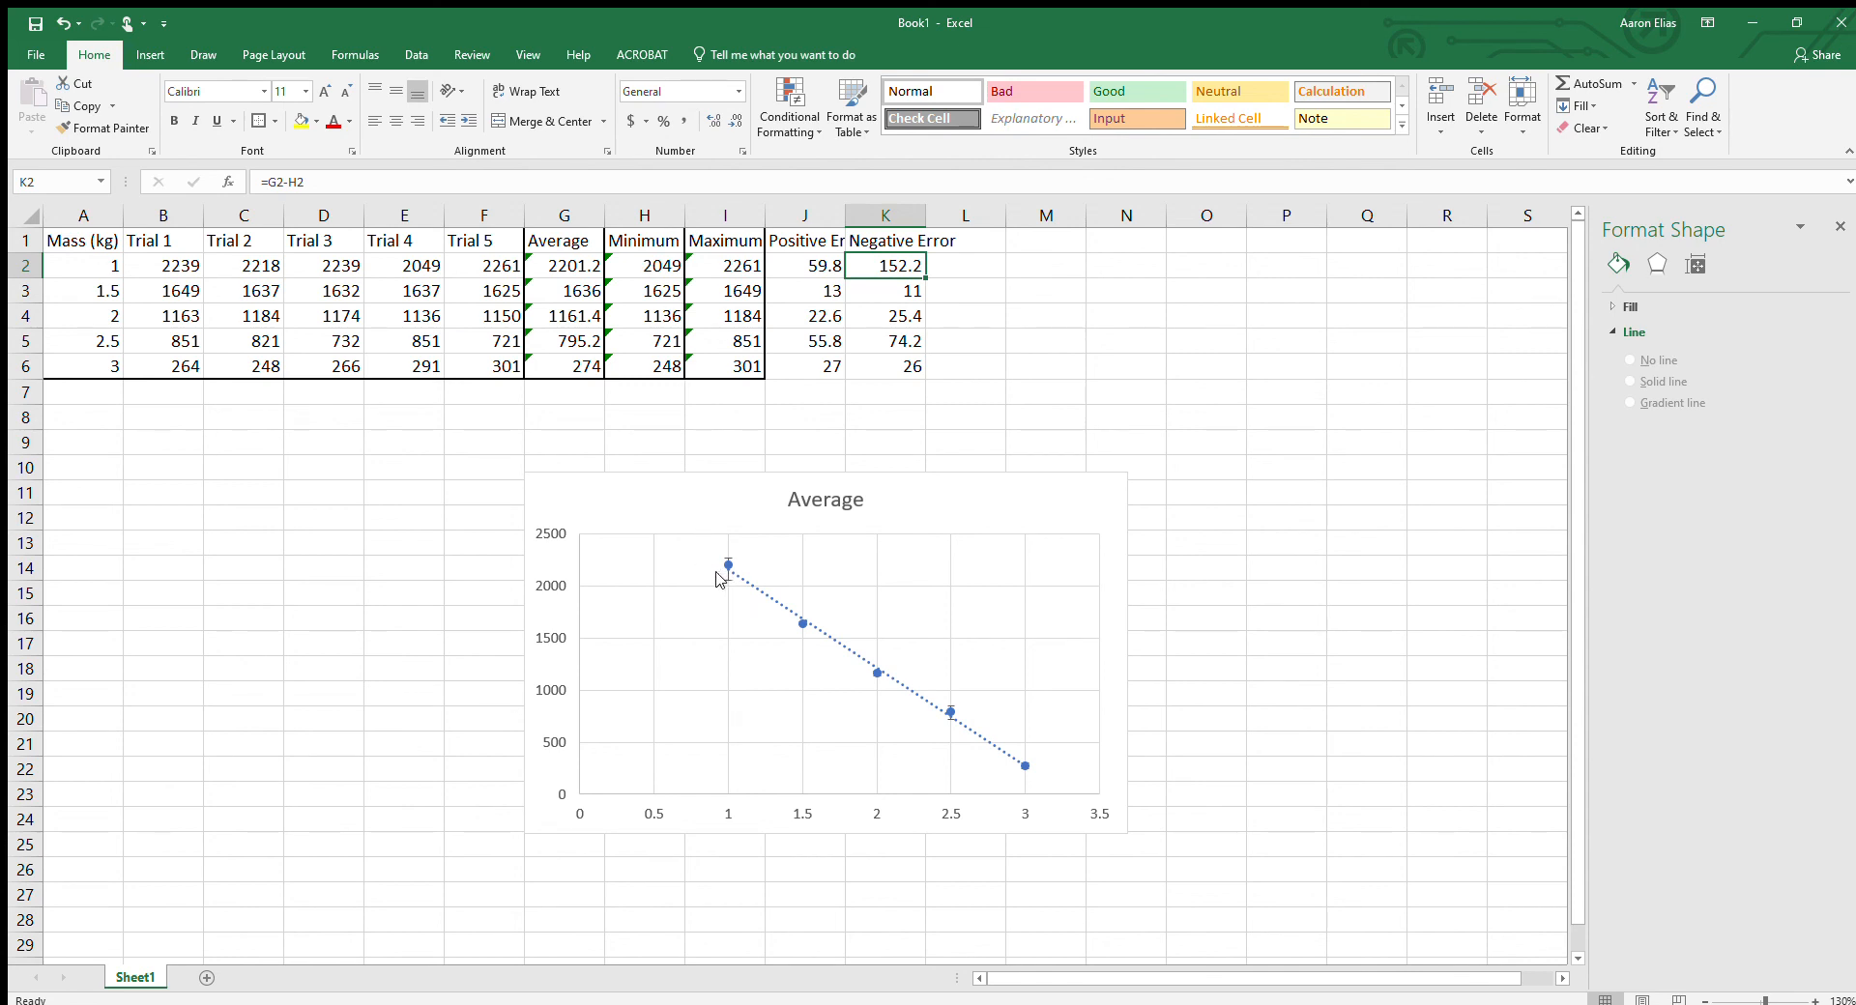
# Enlarge the Average chart and position it across about columns E to Q, starting at row 3.
pyautogui.click(996, 509)
pyautogui.moveTo(1126, 469); pyautogui.dragTo(1471, 229)
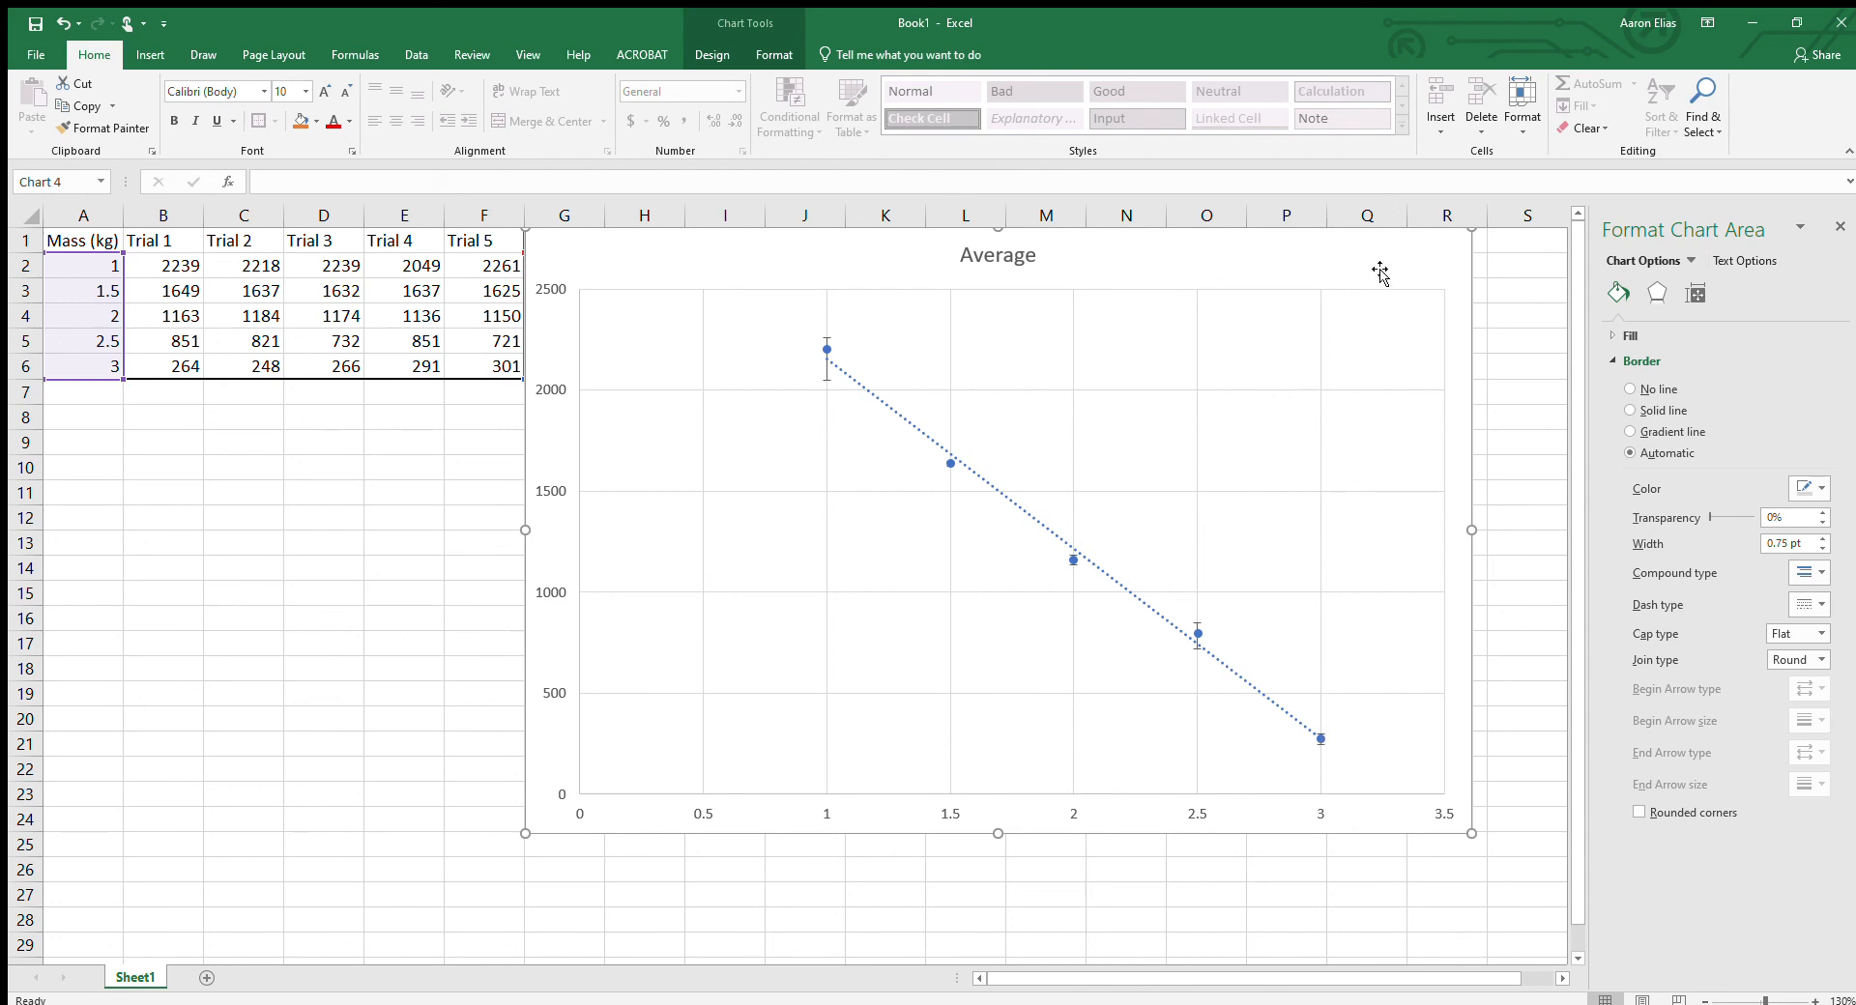
pyautogui.moveTo(1379, 265); pyautogui.dragTo(1281, 444)
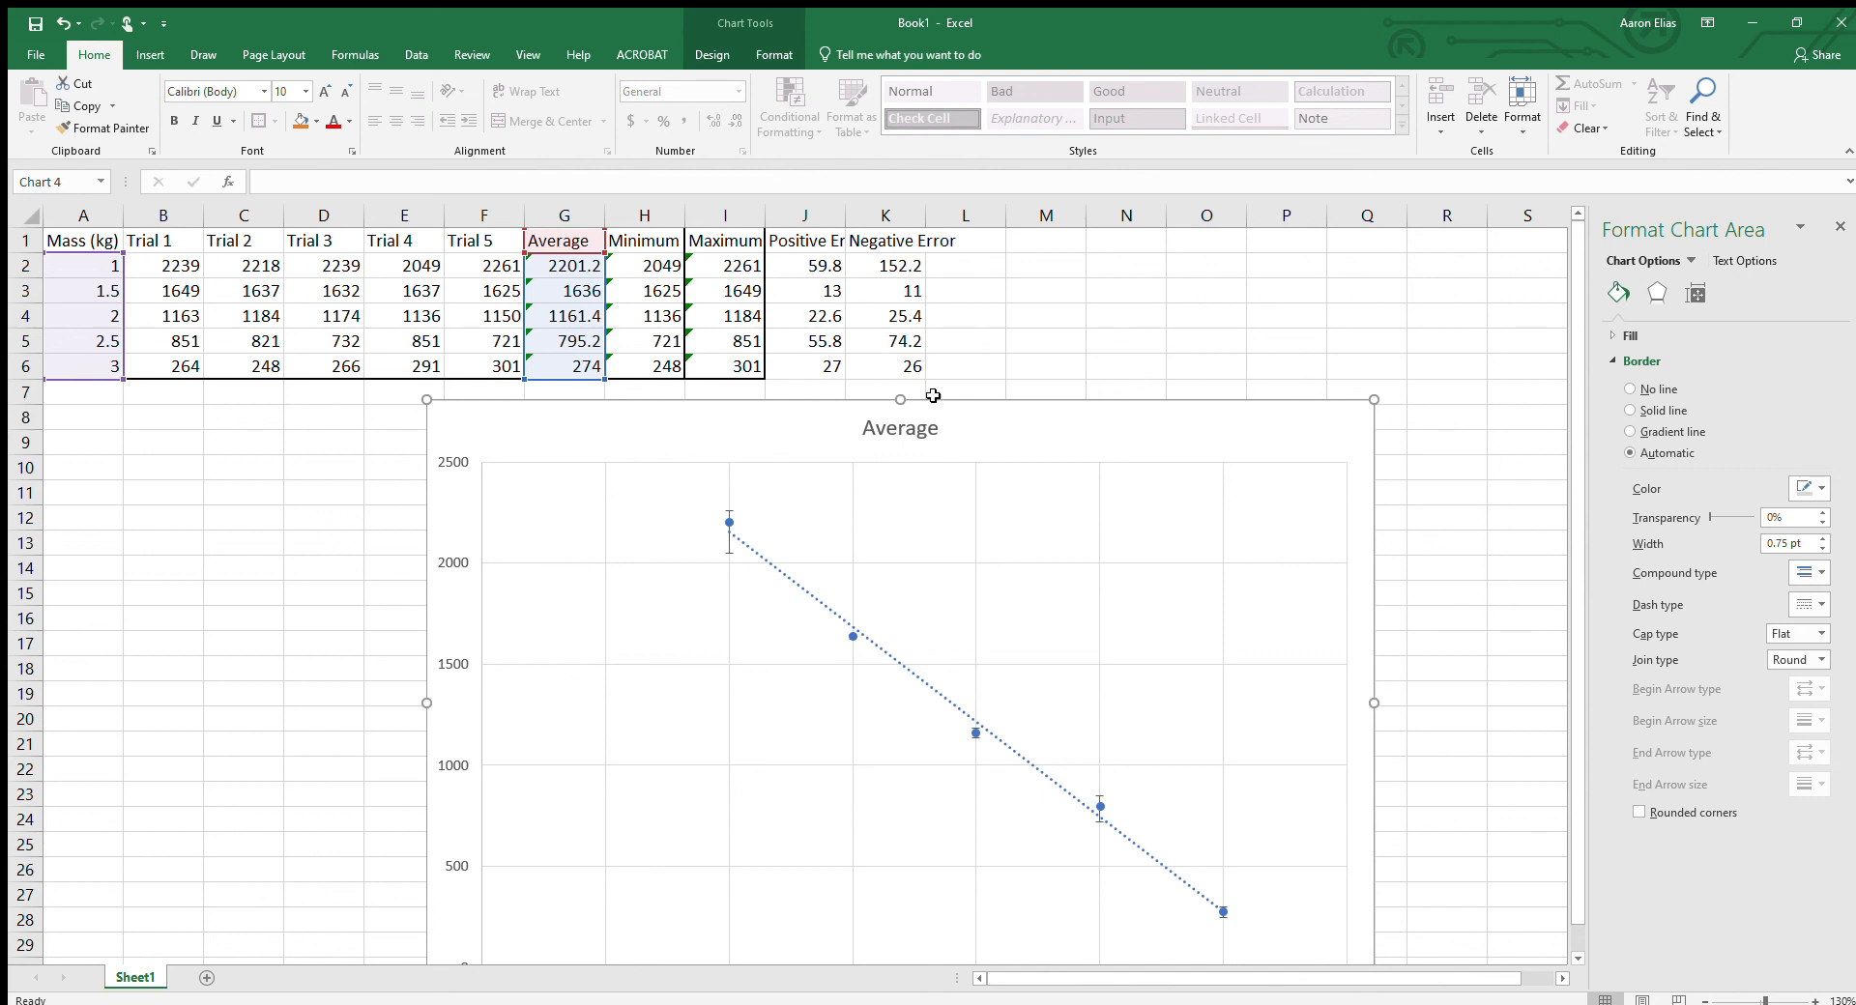
pyautogui.moveTo(1007, 430); pyautogui.dragTo(997, 319)
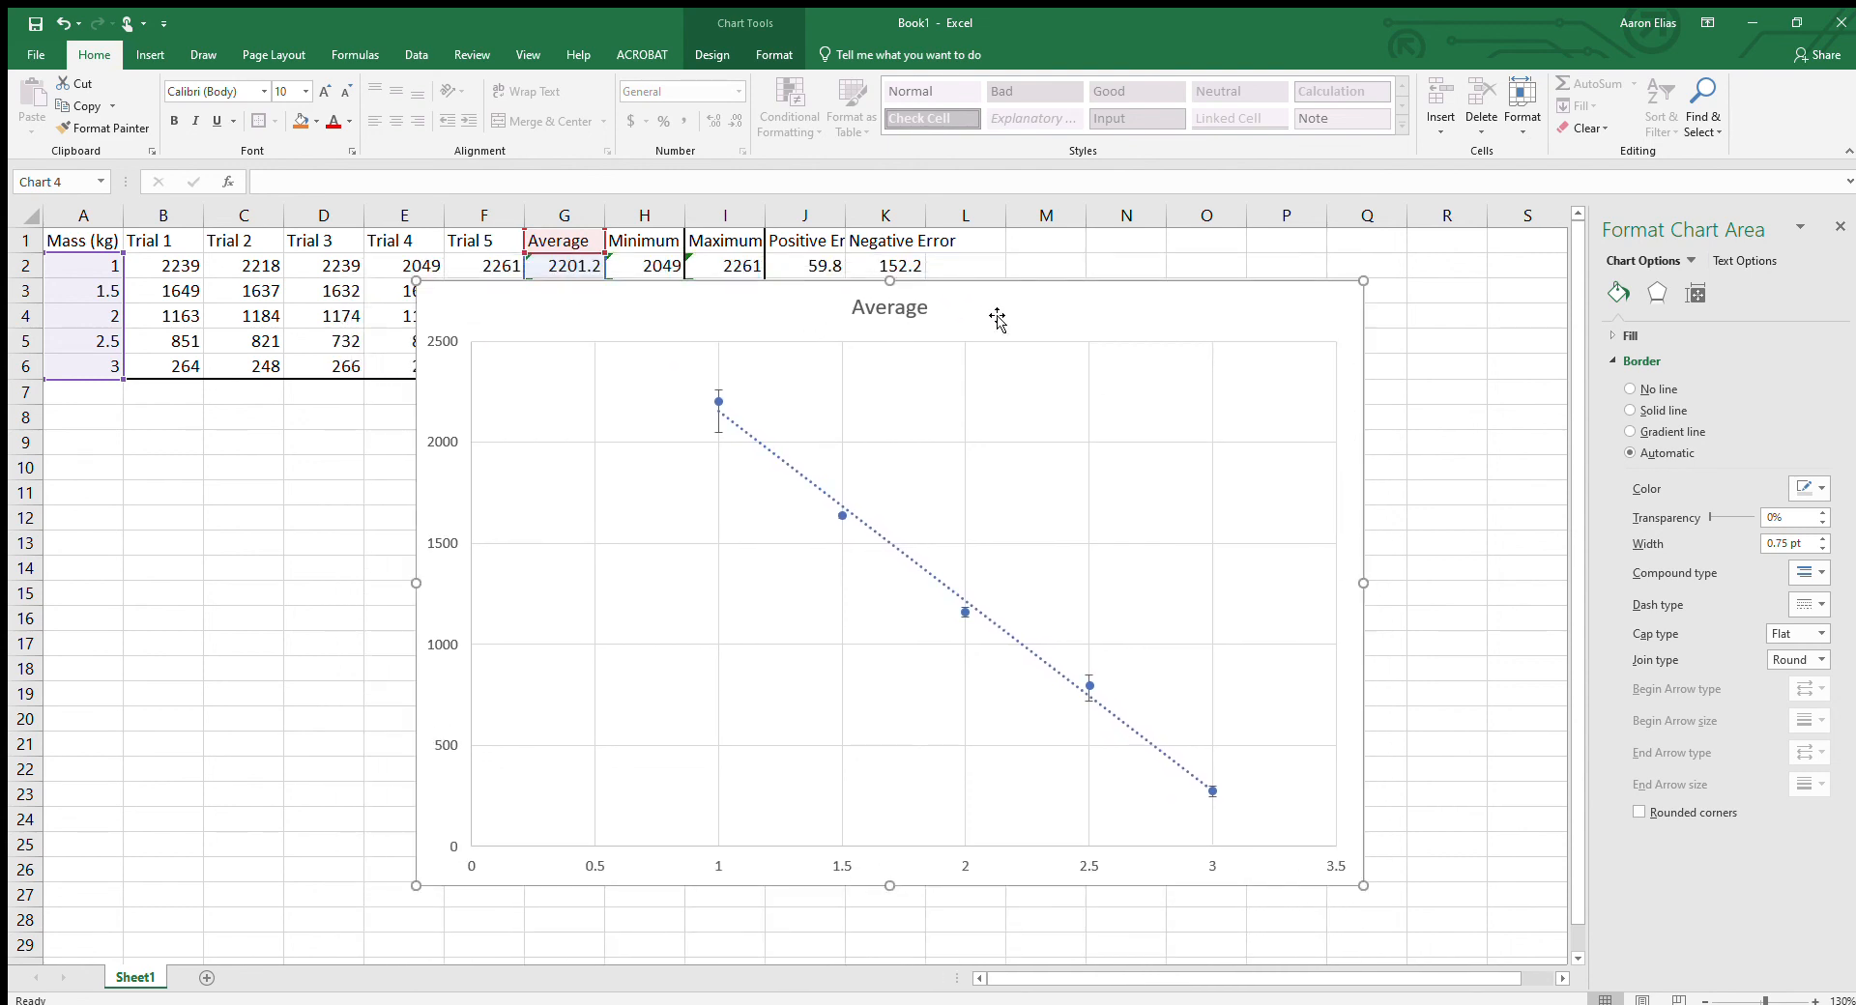